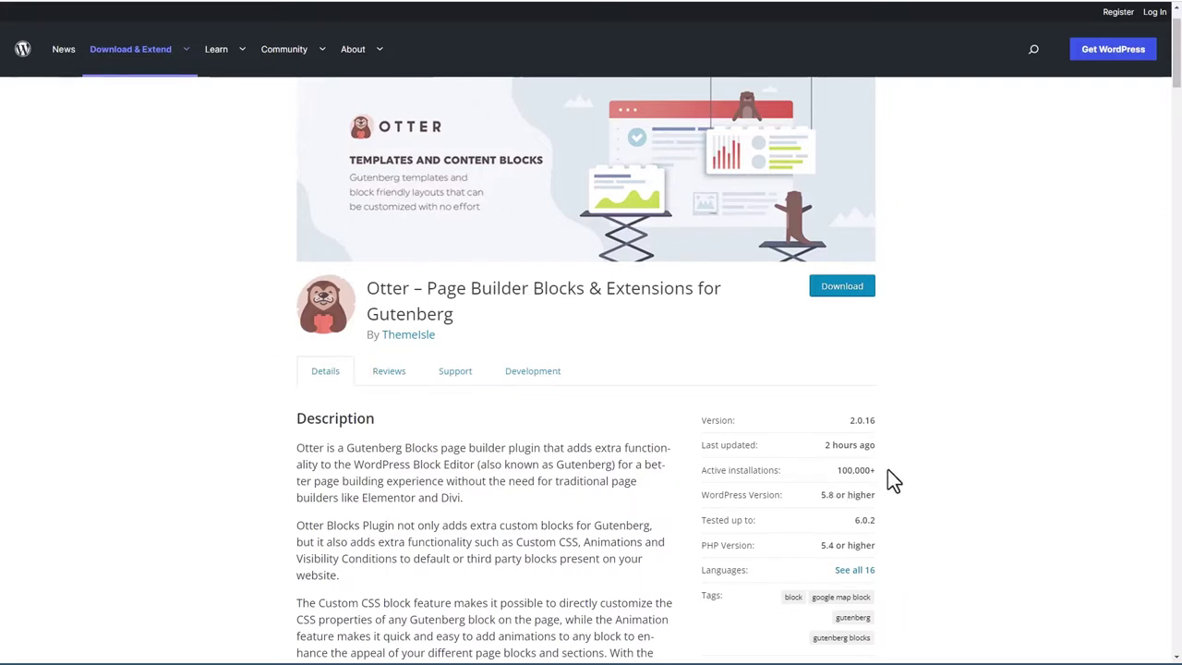
# Review the Otter plugin's description, version details, ratings and support figures on its WordPress plugin page
pyautogui.scroll(-5, 892, 478)
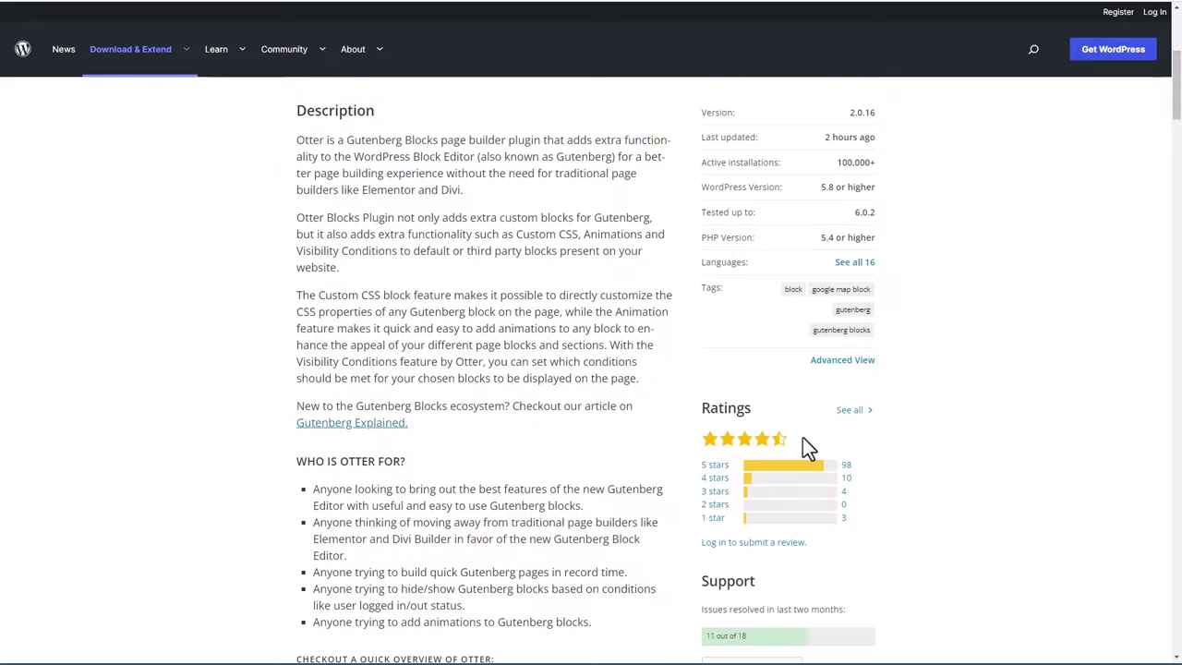
pyautogui.scroll(-2, 882, 438)
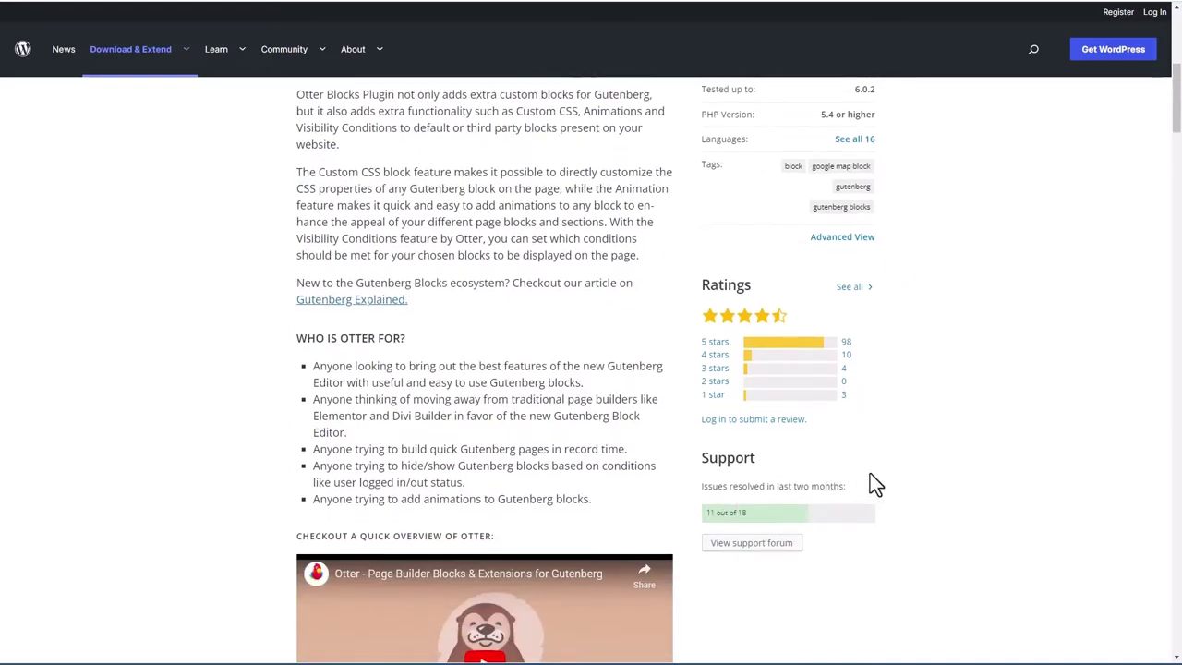
pyautogui.scroll(5, 870, 474)
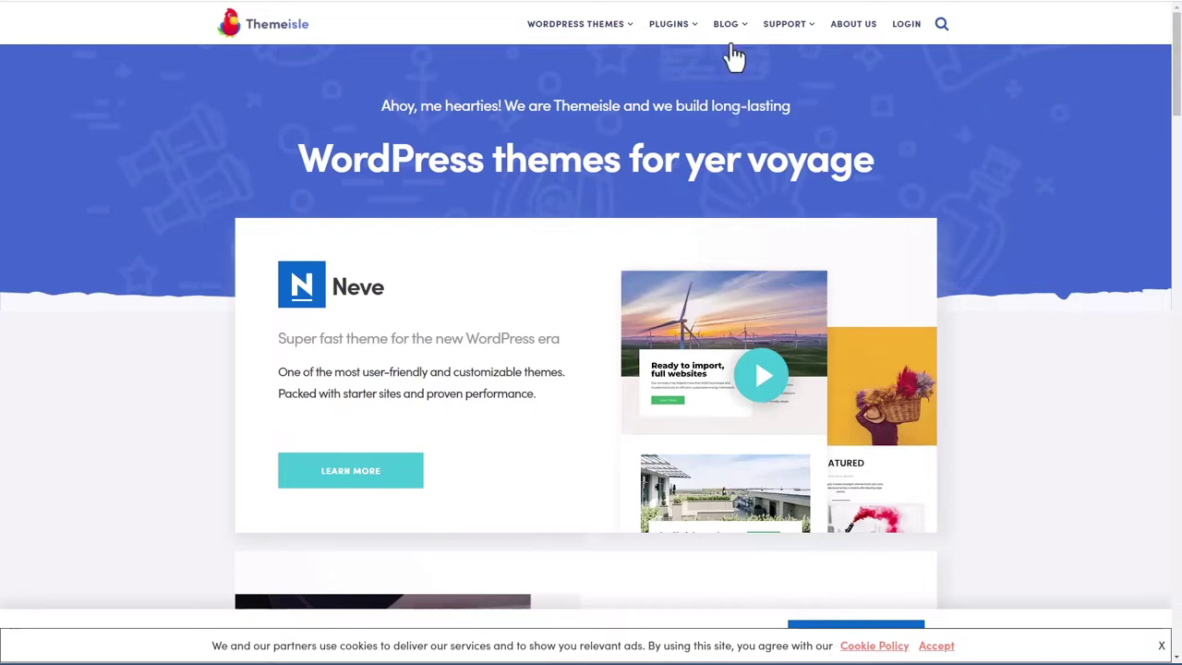
# Open the Raft theme page on the Themeisle site and review its global styles, FSE templates and block patterns
pyautogui.moveTo(562, 31)
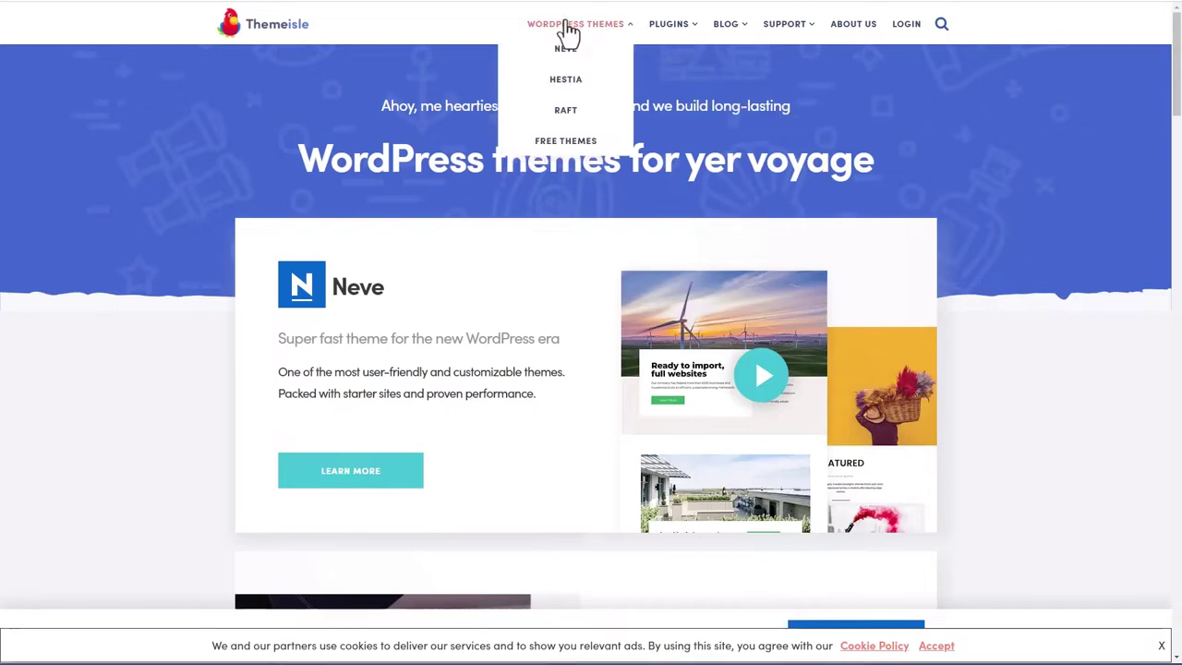
pyautogui.click(564, 118)
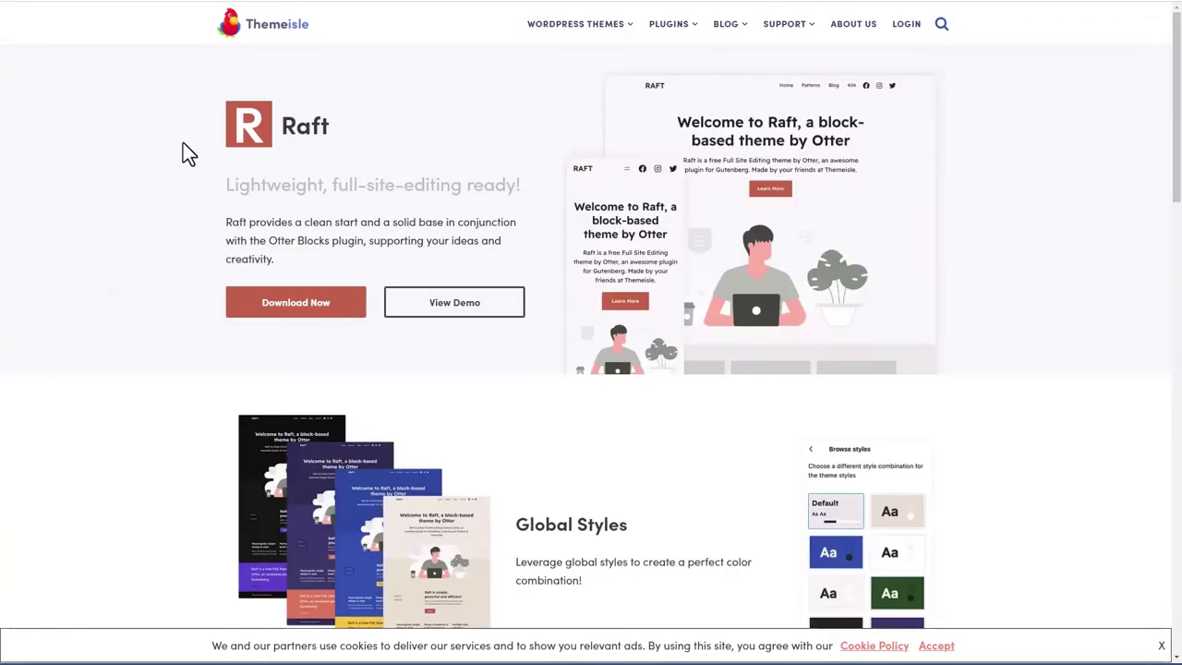
pyautogui.scroll(-3, 123, 242)
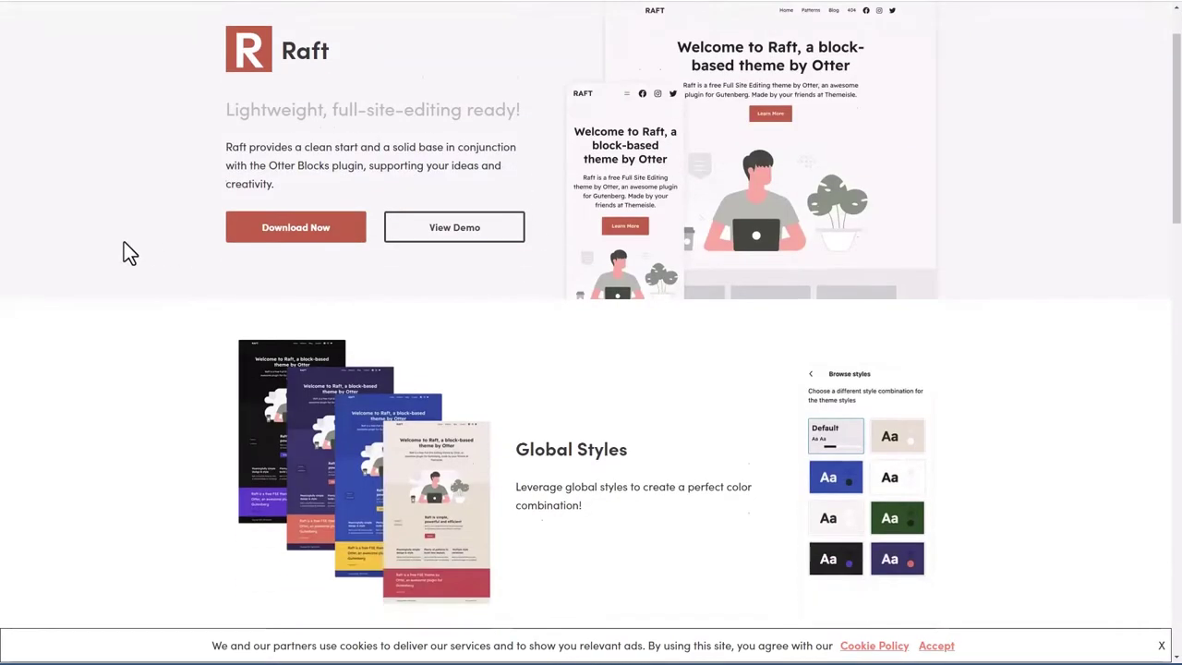
pyautogui.scroll(-3, 517, 260)
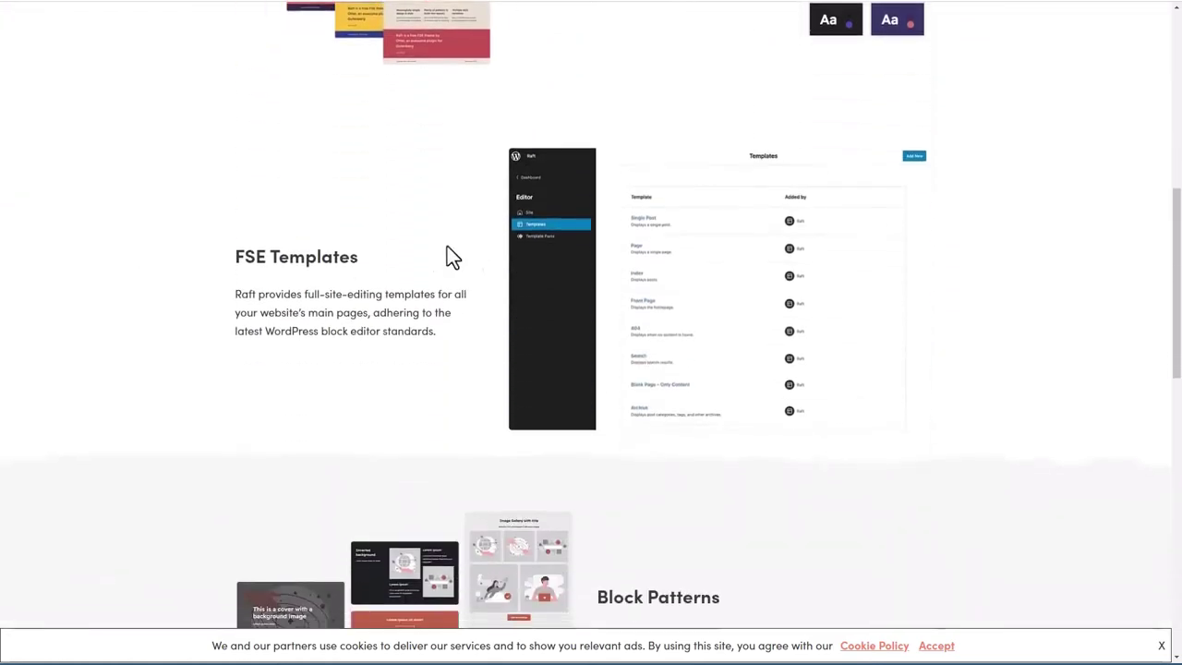
pyautogui.scroll(-3, 370, 242)
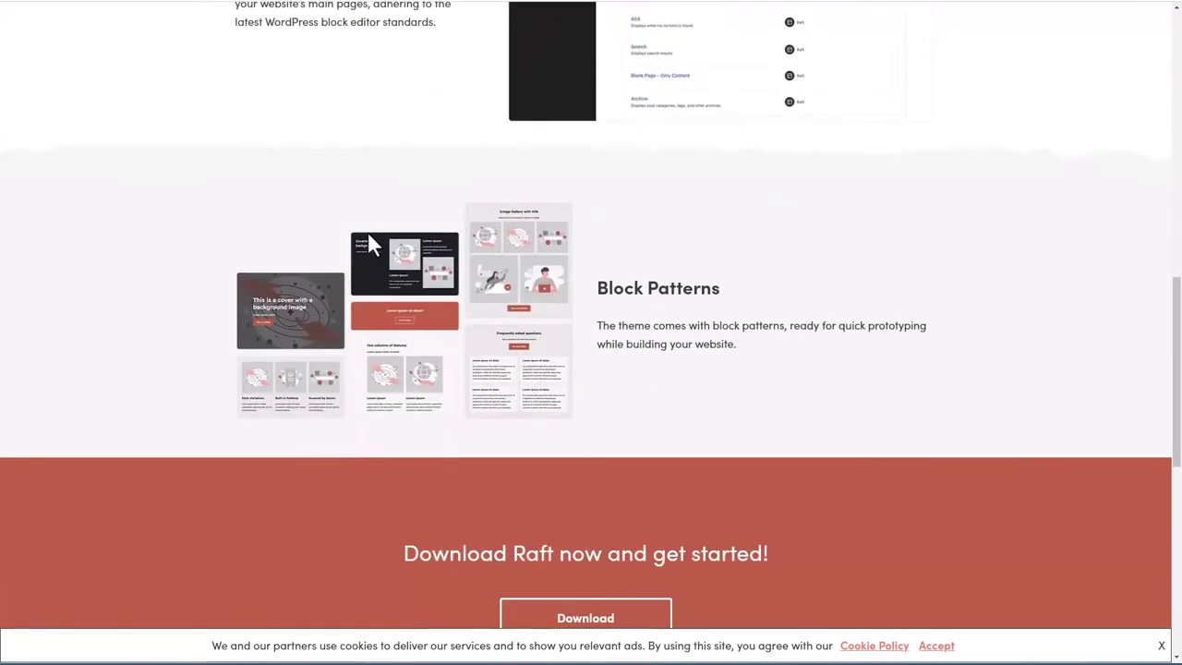
pyautogui.scroll(8, 363, 231)
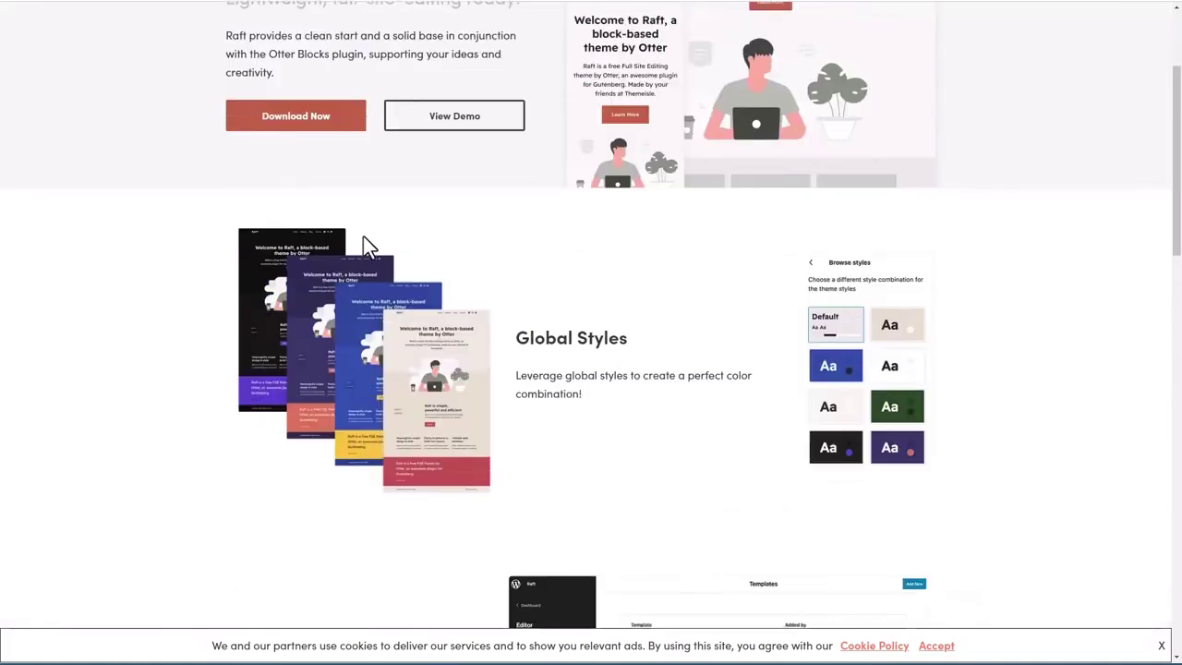
pyautogui.scroll(2, 360, 239)
# Open the Otter Blocks plugin page on the Themeisle site and go to its plans
pyautogui.moveTo(679, 35)
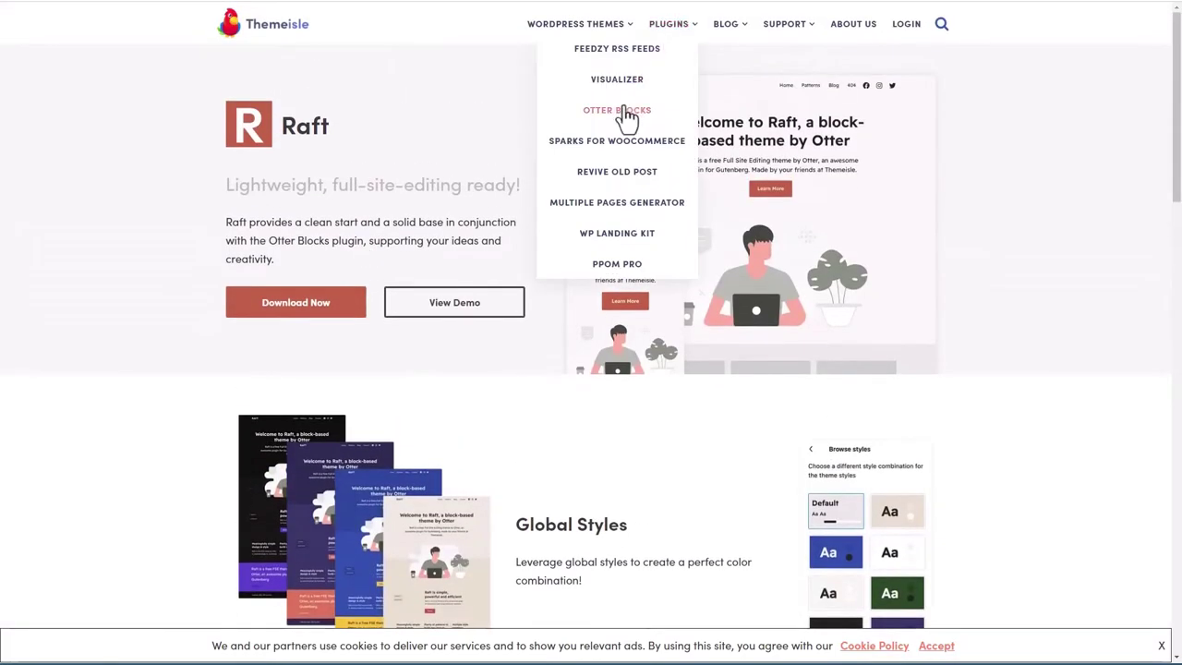
pyautogui.click(598, 111)
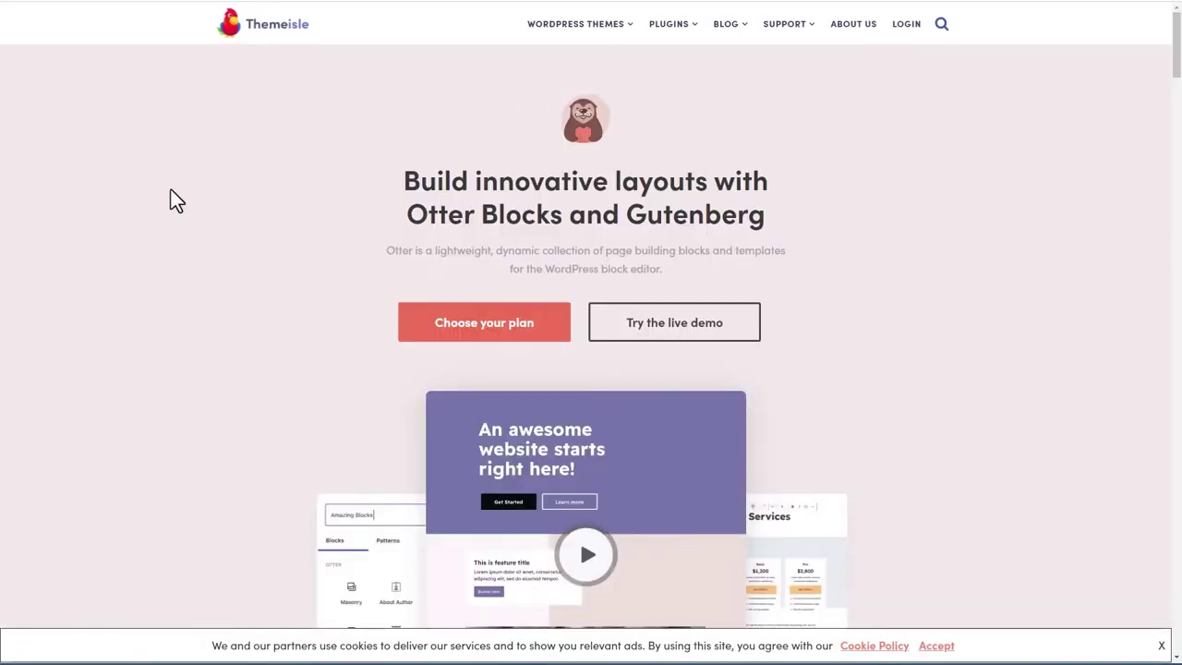
pyautogui.click(459, 325)
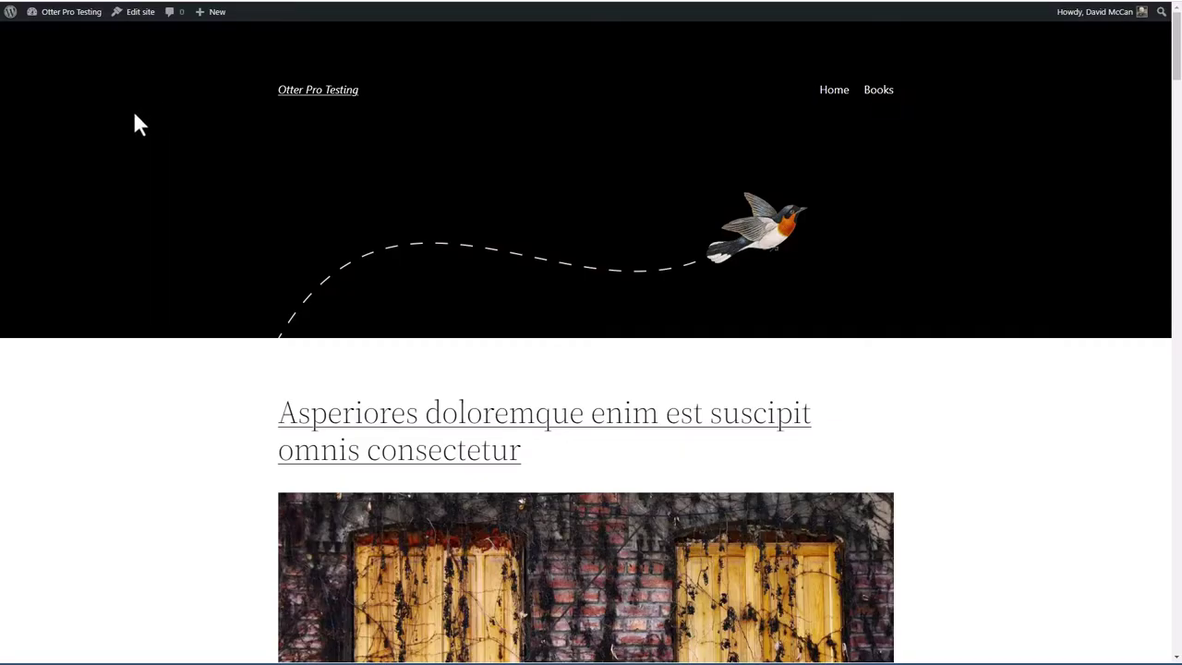
# Look over the front page of the Otter Pro Testing site and open its admin dashboard
pyautogui.scroll(-5, 134, 116)
pyautogui.scroll(4, 132, 117)
pyautogui.scroll(2, 132, 121)
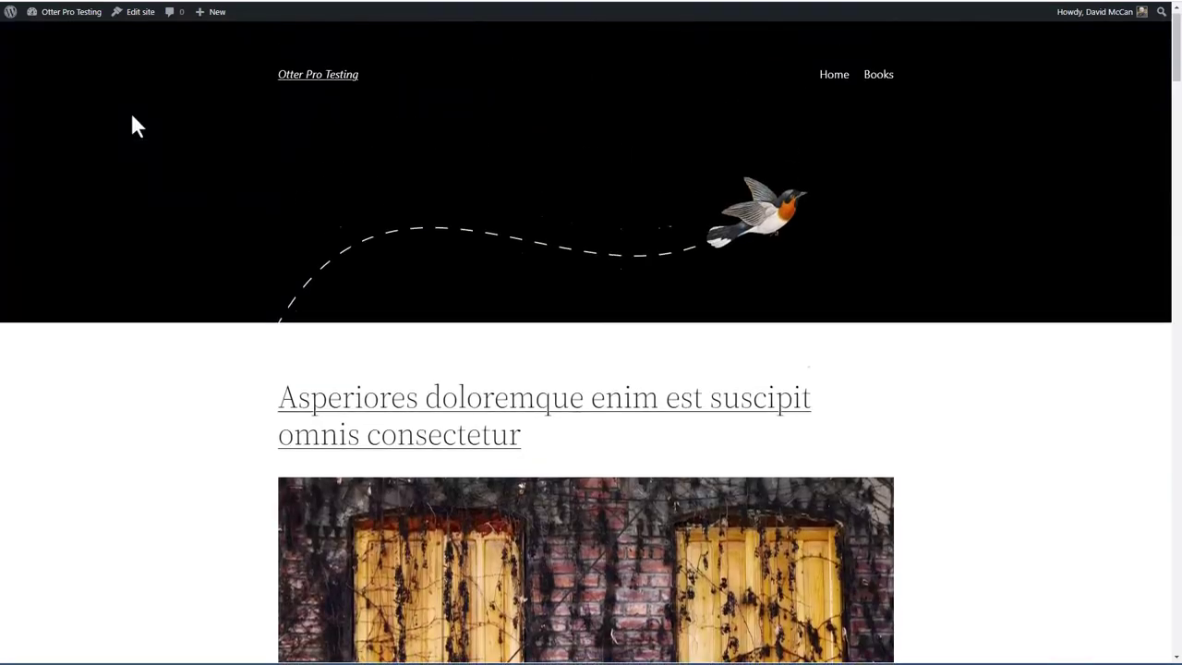
pyautogui.moveTo(69, 13)
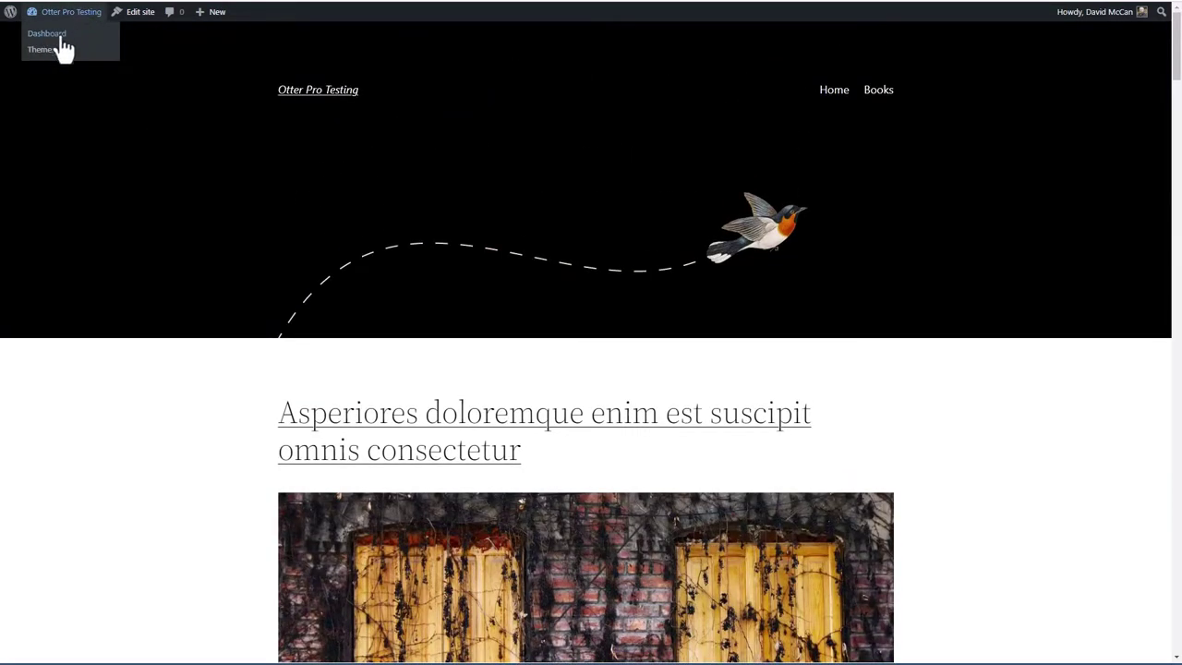
pyautogui.click(48, 34)
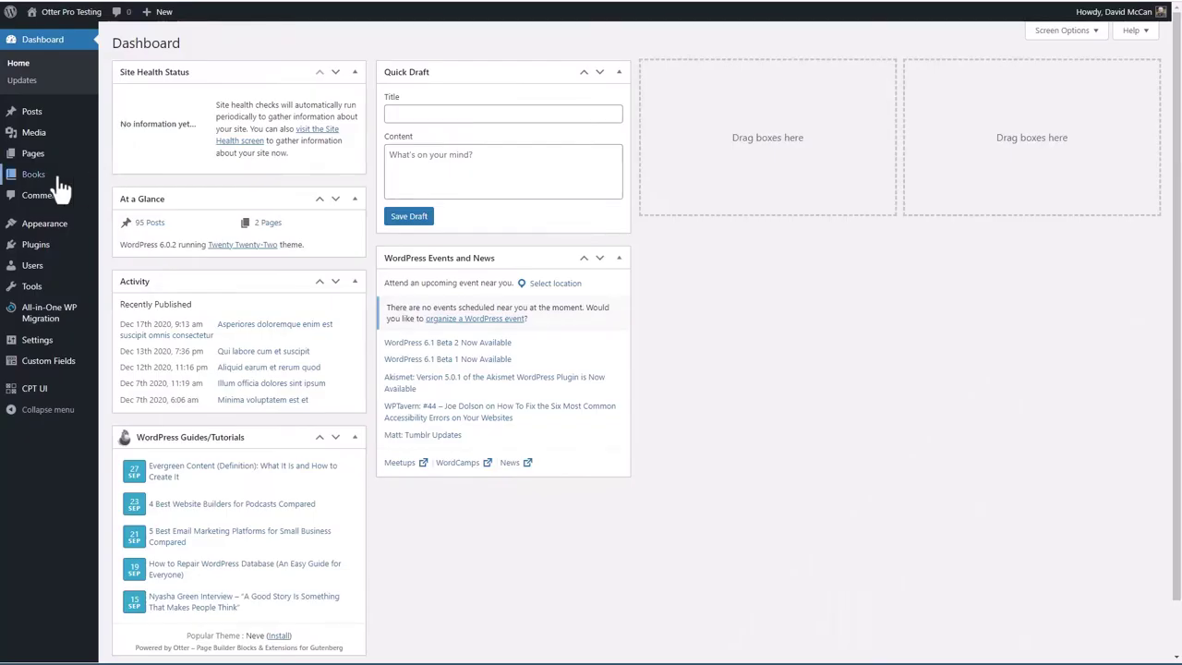
# Open the book The Whistler from the Books list in the editor, exit fullscreen mode and review its document settings
pyautogui.moveTo(39, 183)
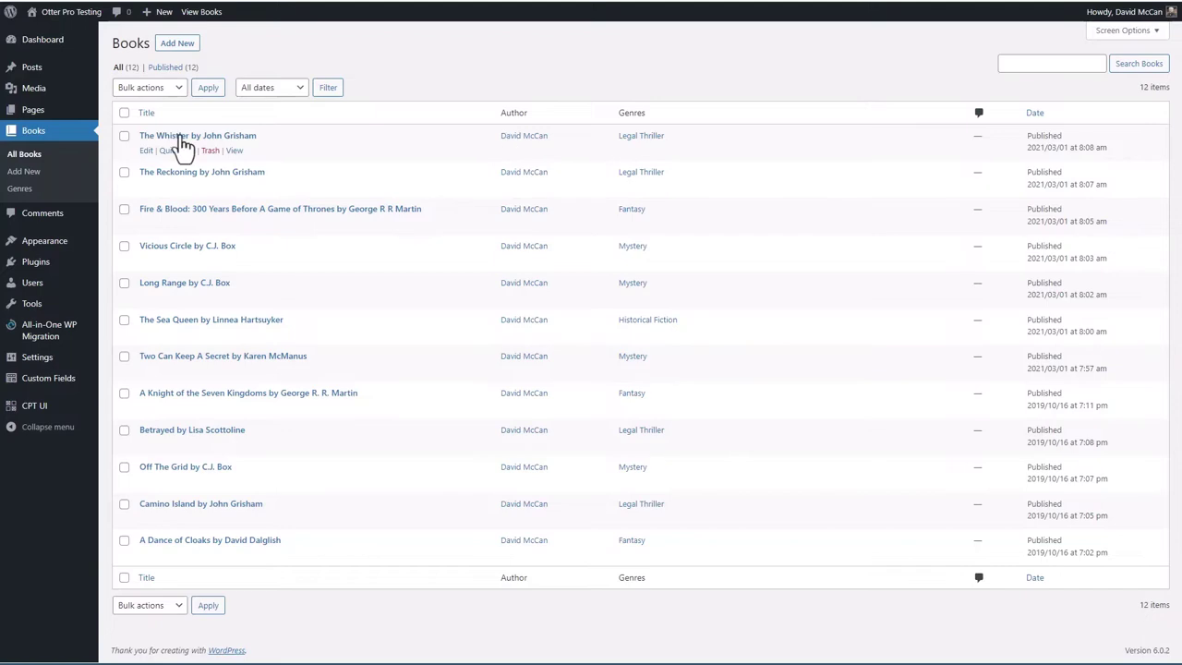
pyautogui.click(176, 137)
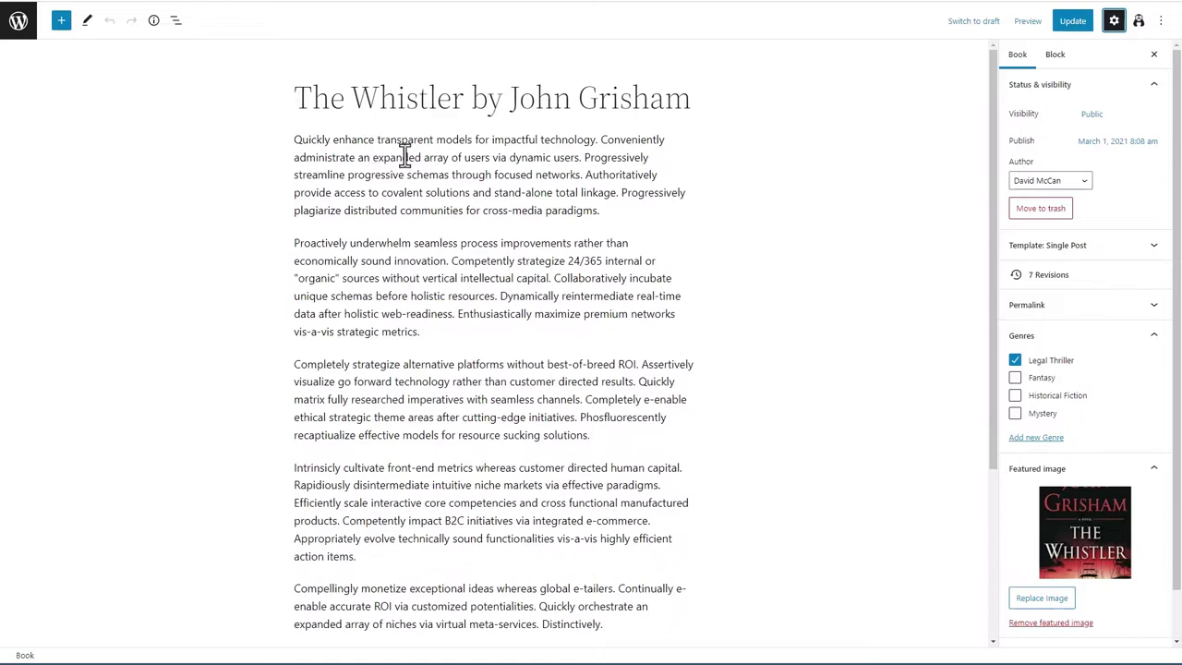
pyautogui.hotkey('ctrl', 'shift', 'alt', 'f')
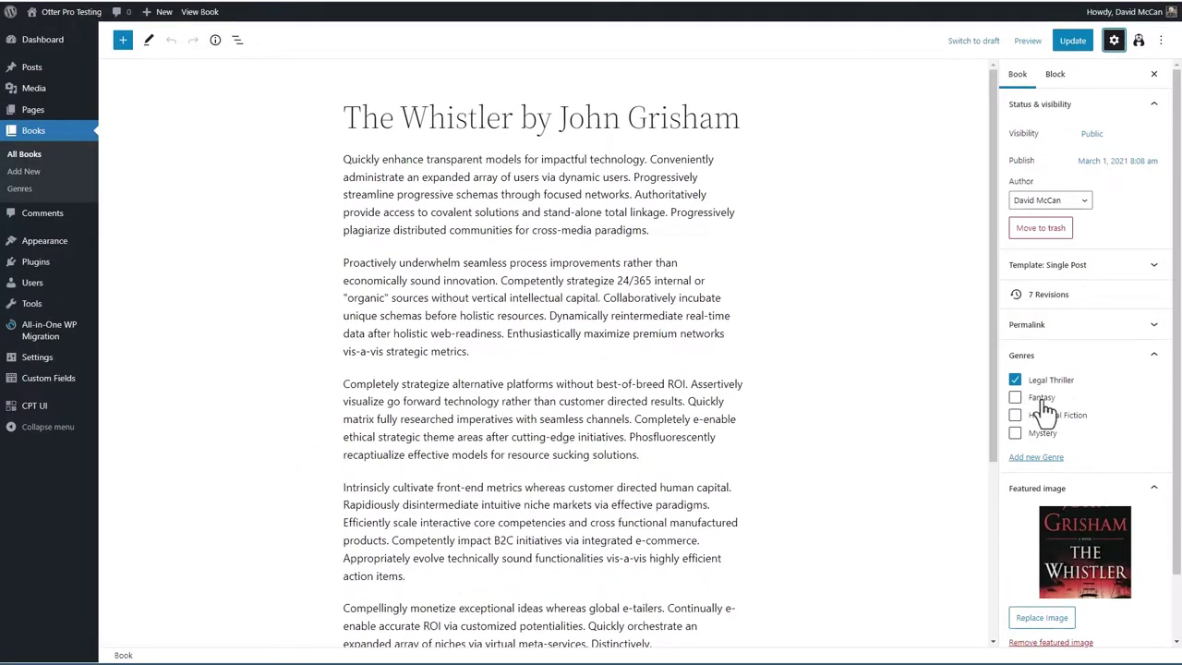
pyautogui.scroll(-5, 725, 362)
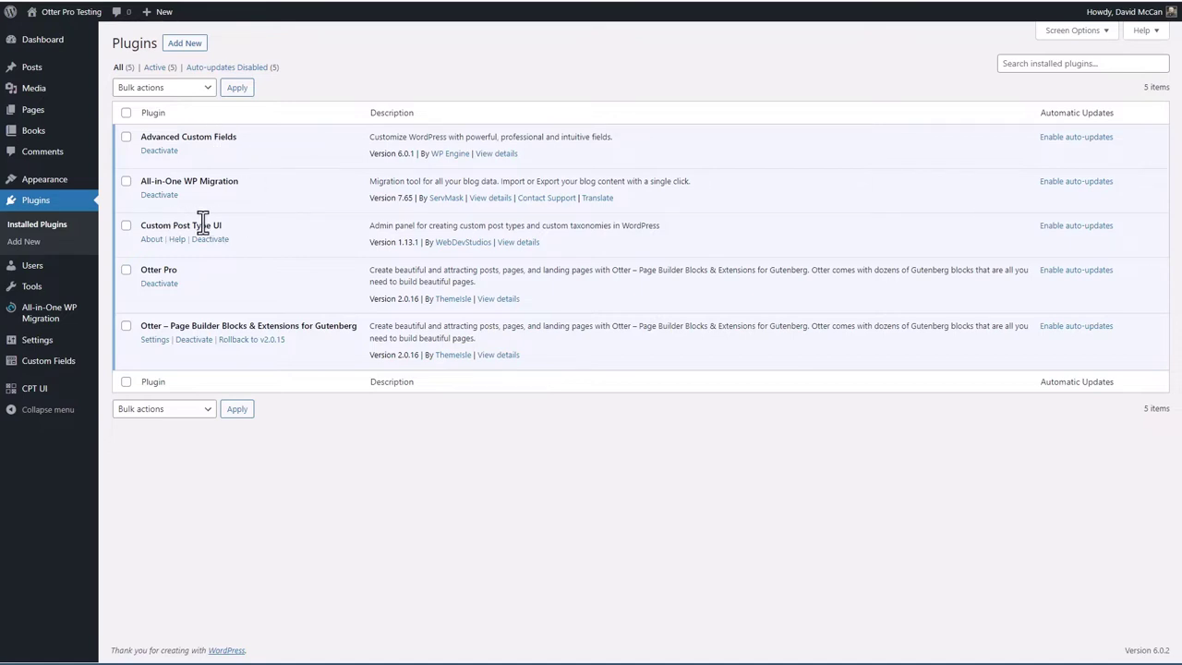
# Open the Otter plugin settings and review its module options, other options and integrations
pyautogui.moveTo(45, 137)
pyautogui.moveTo(18, 344)
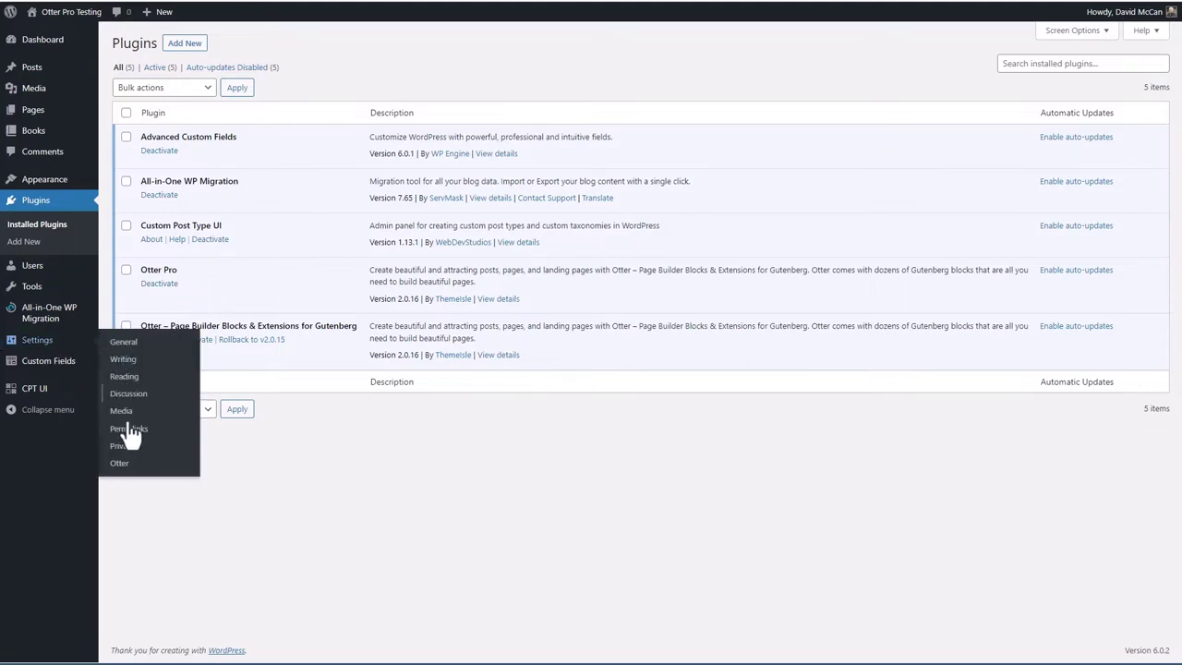
pyautogui.click(121, 468)
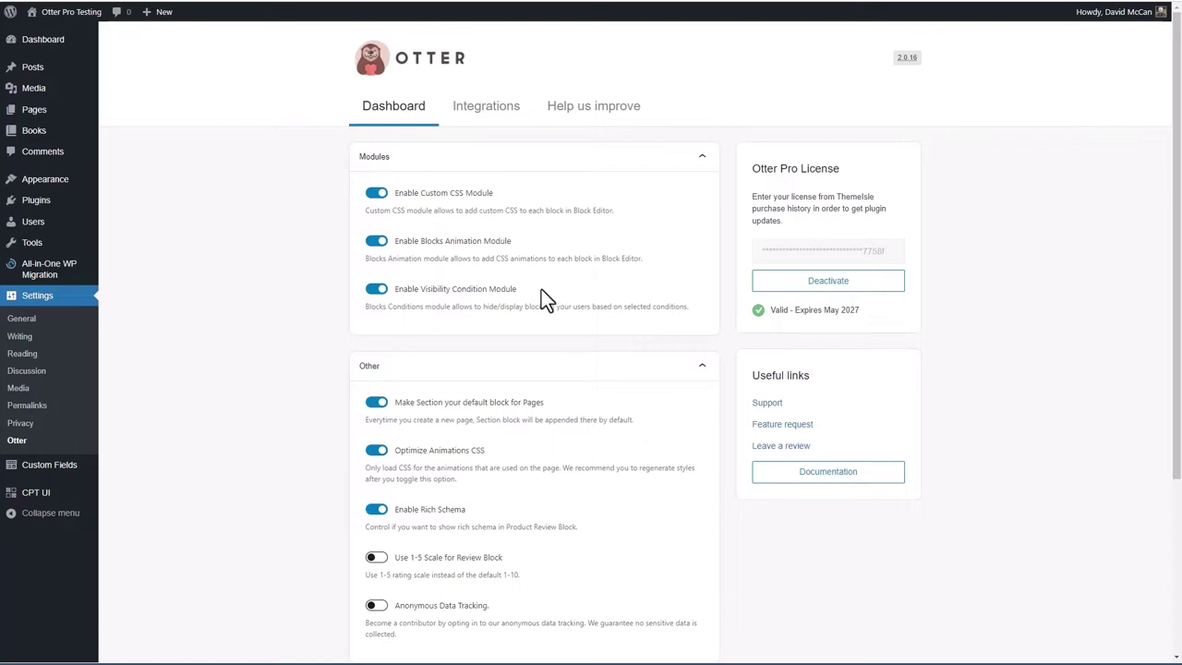
pyautogui.scroll(-2, 545, 298)
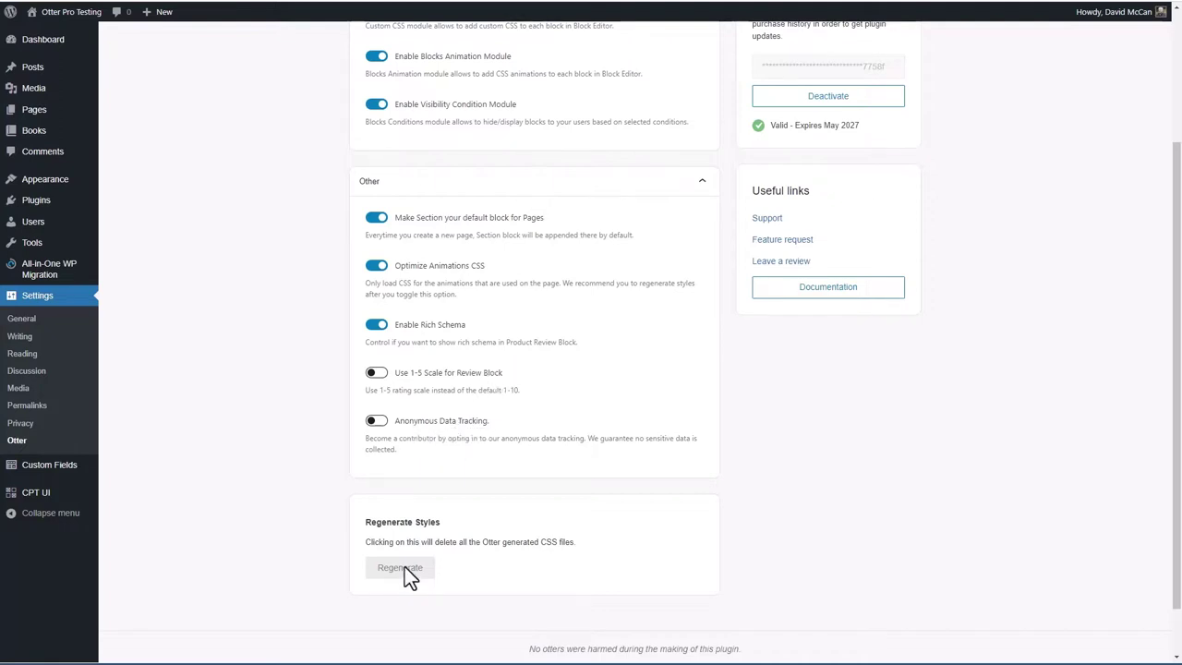
pyautogui.scroll(2, 404, 572)
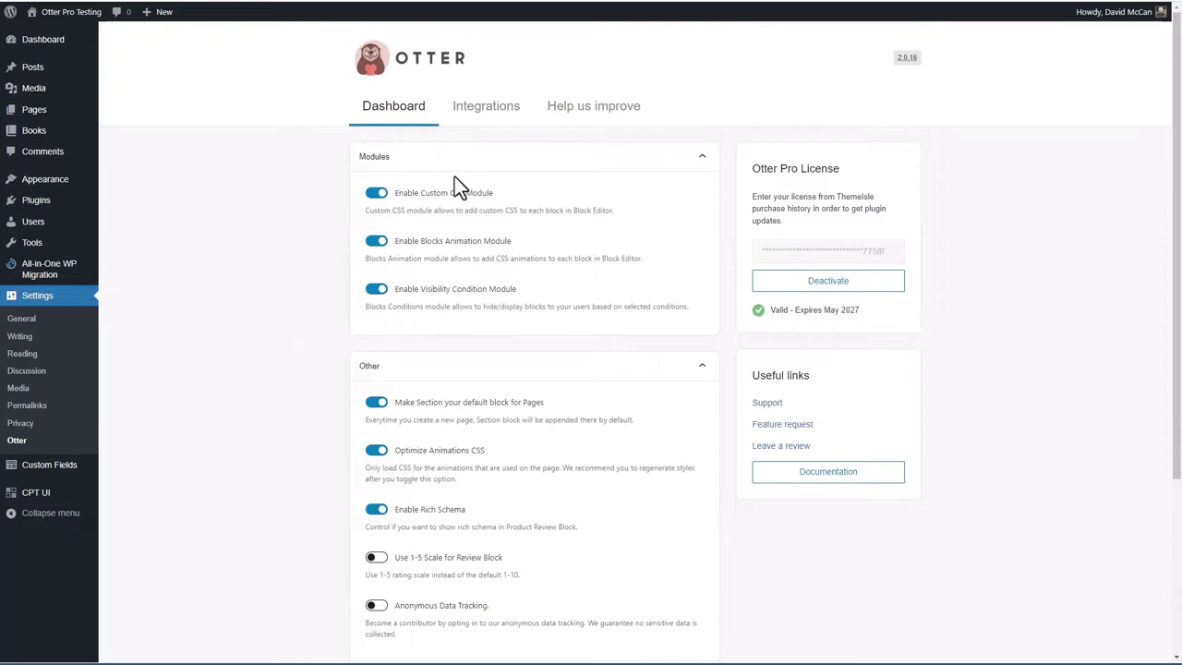
pyautogui.click(484, 113)
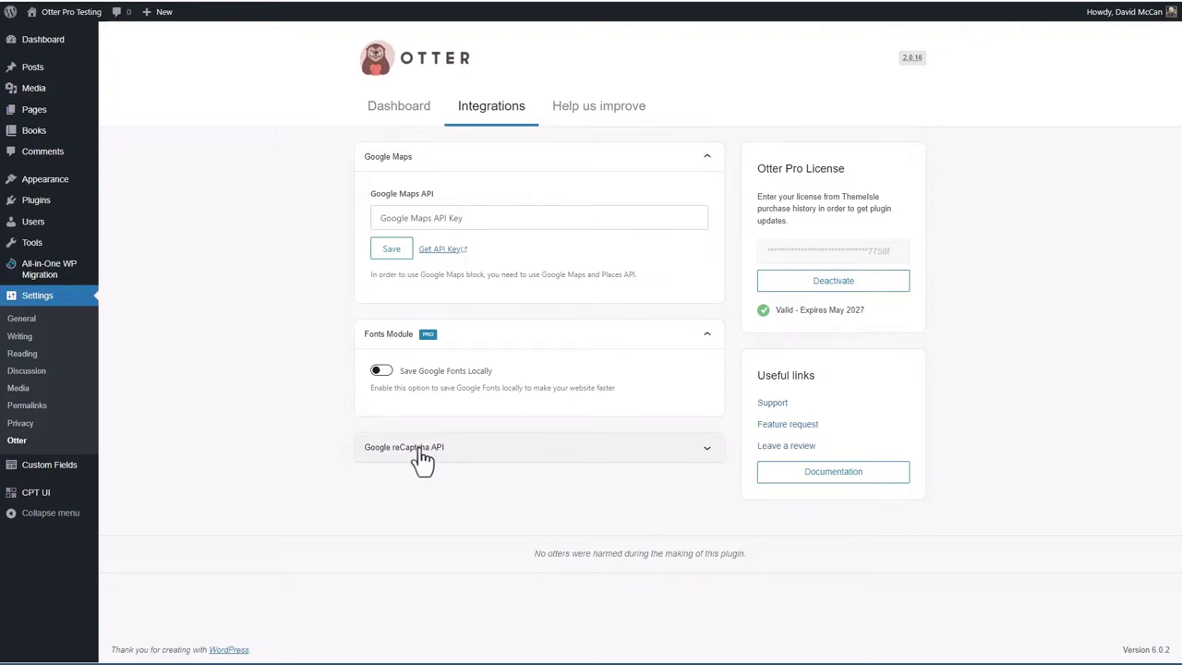
# Open the Otter Blocks Testing page from the list of all pages in the block editor
pyautogui.moveTo(43, 114)
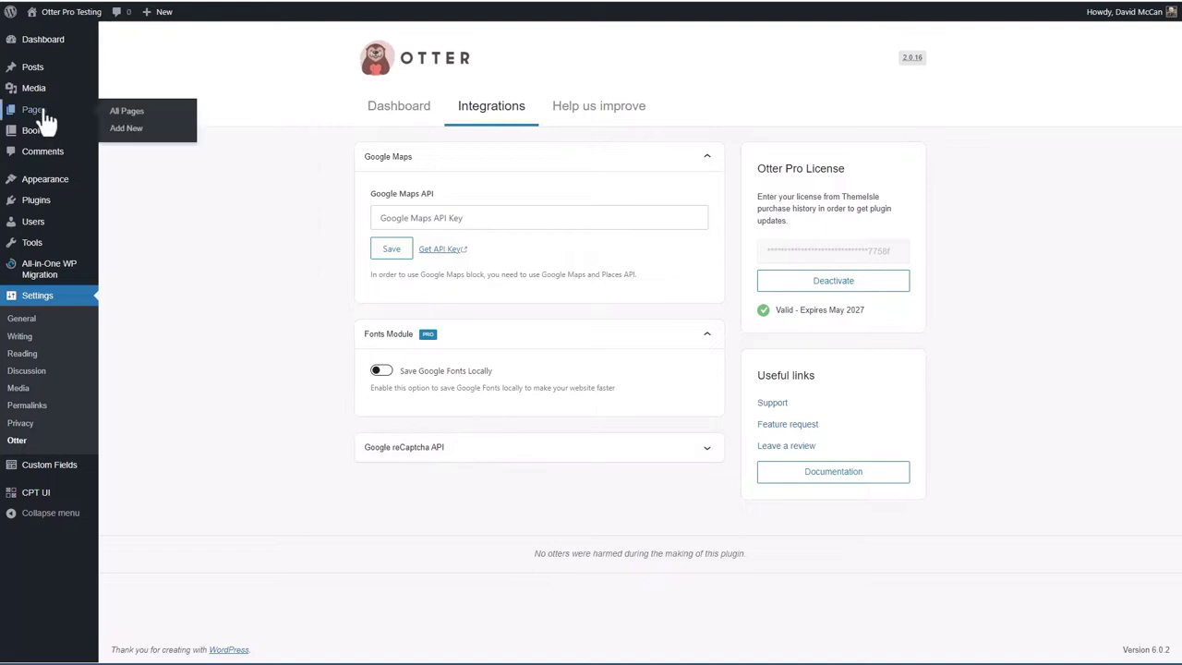
pyautogui.click(166, 117)
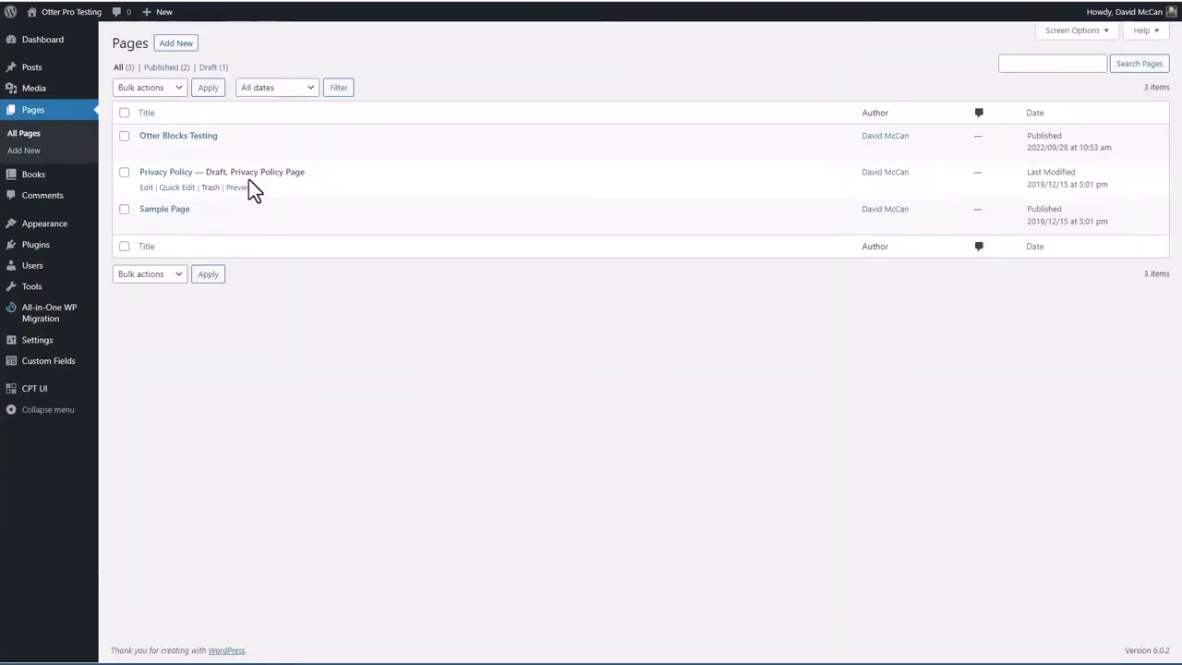
pyautogui.click(198, 137)
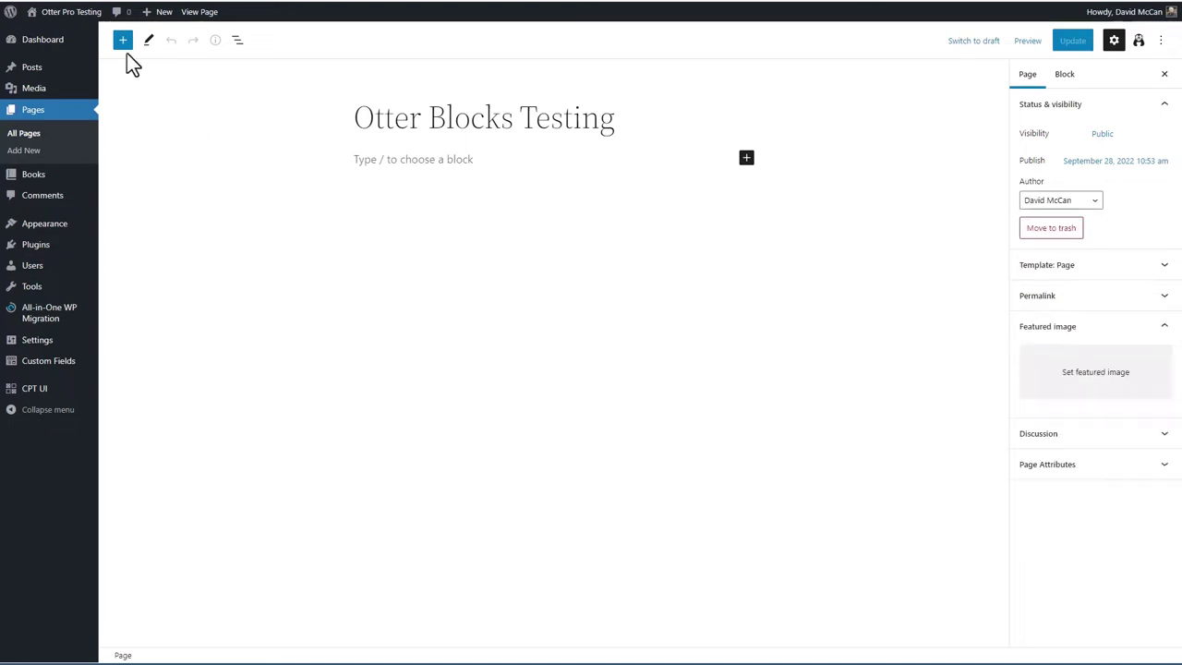
# Browse the Otter blocks that can be inserted in the page and open the Otter Options with the global defaults
pyautogui.click(123, 40)
pyautogui.scroll(-1, 312, 92)
pyautogui.moveTo(312, 92); pyautogui.dragTo(308, 499)
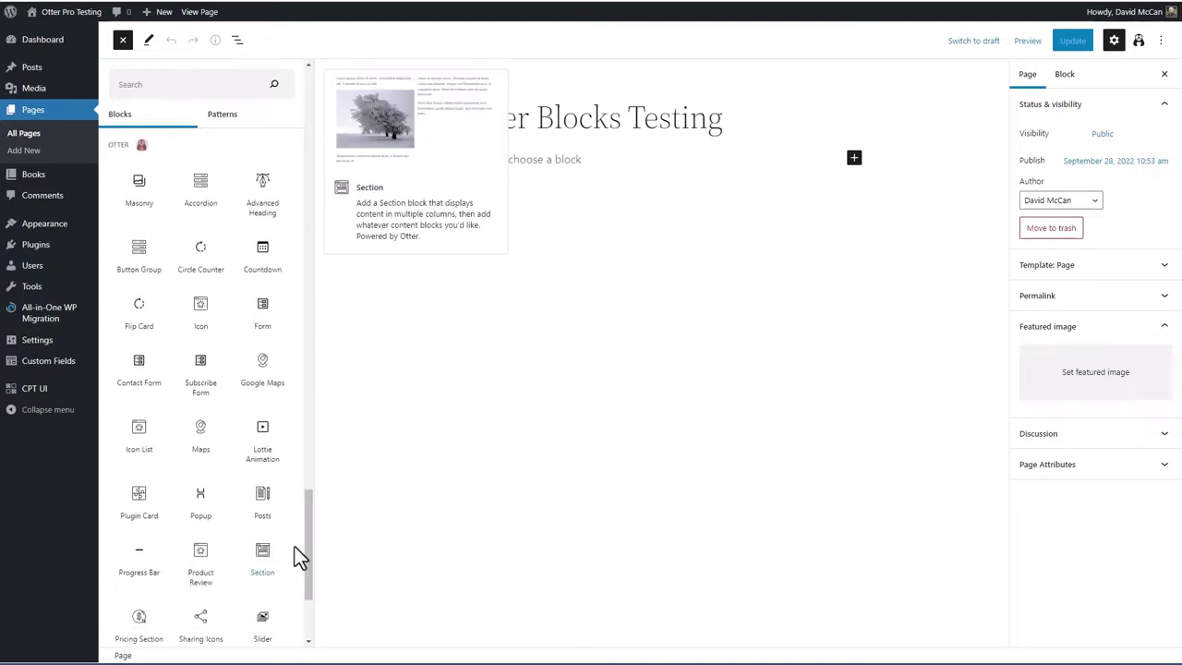
pyautogui.moveTo(313, 539)
pyautogui.mouseDown()
pyautogui.moveTo(310, 566)
pyautogui.moveTo(319, 416)
pyautogui.moveTo(324, 530)
pyautogui.mouseUp()
pyautogui.moveTo(265, 596)
pyautogui.moveTo(135, 201)
pyautogui.moveTo(265, 490)
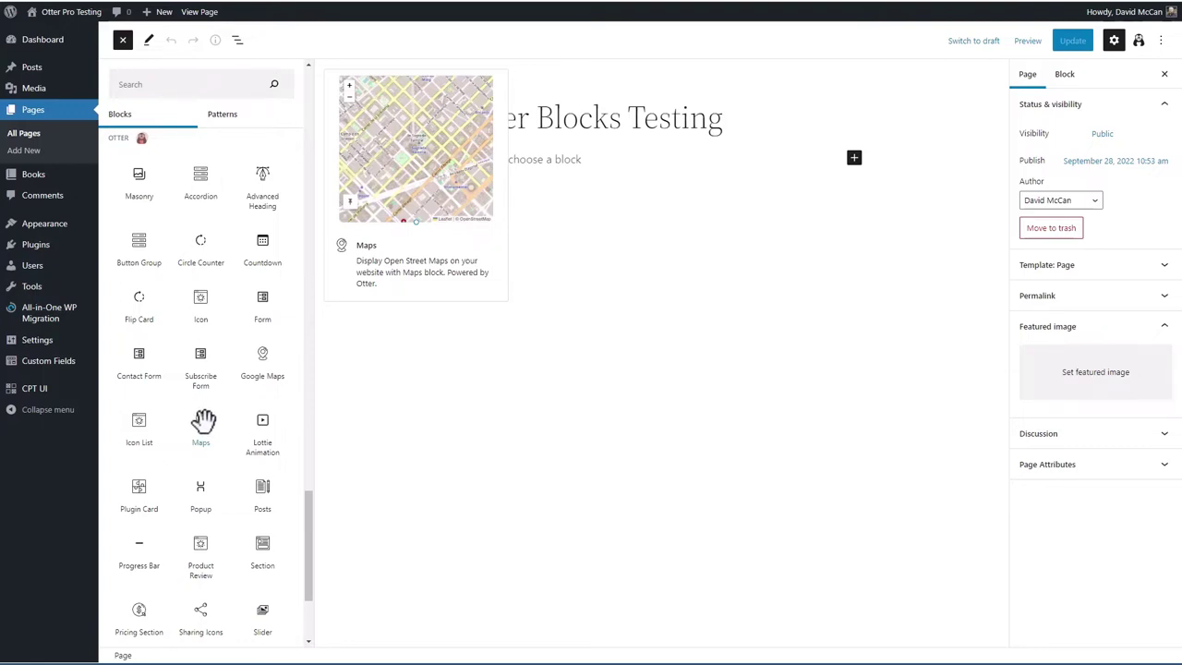
pyautogui.scroll(-1, 203, 423)
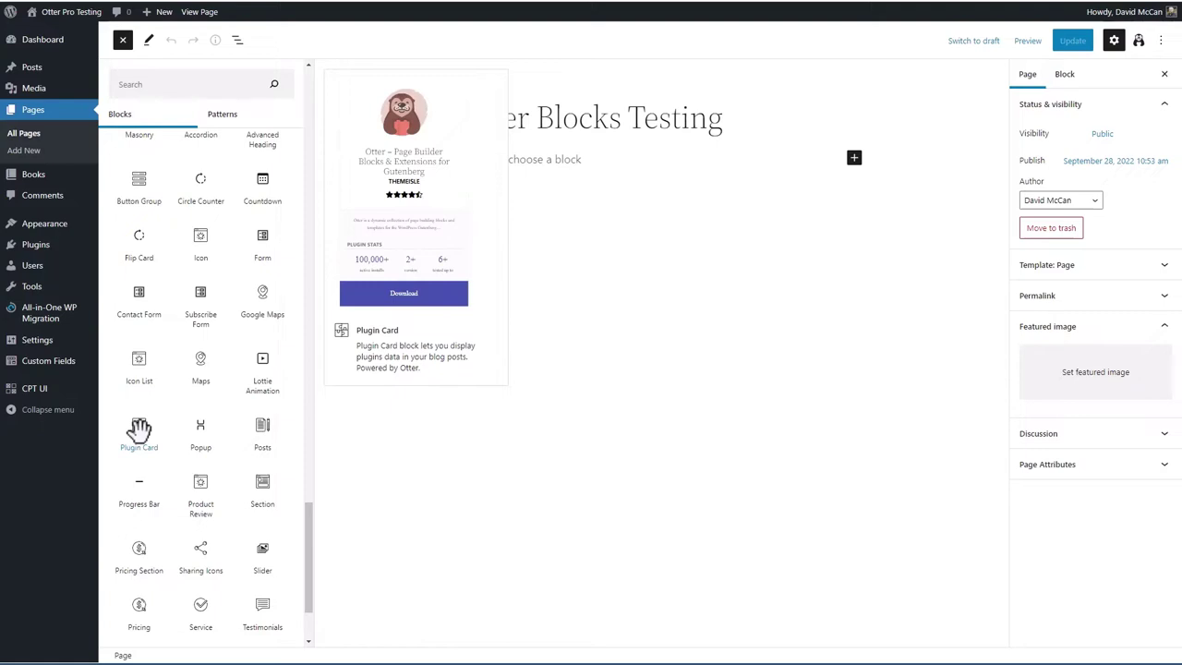
pyautogui.scroll(-2, 166, 432)
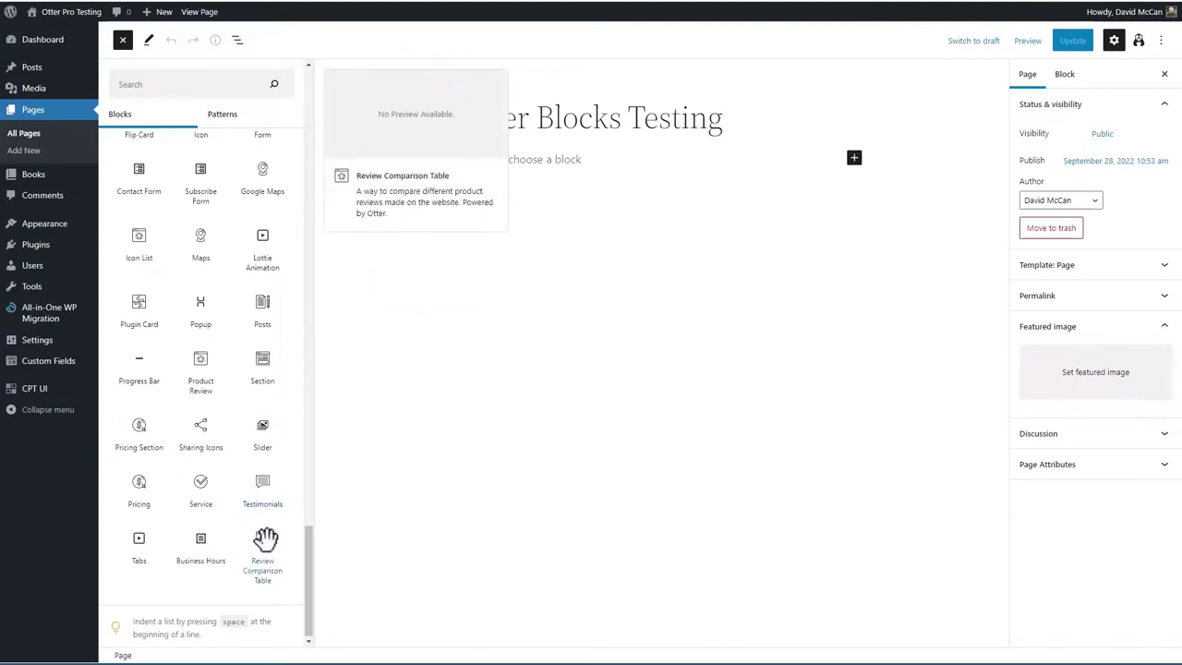
pyautogui.scroll(5, 277, 374)
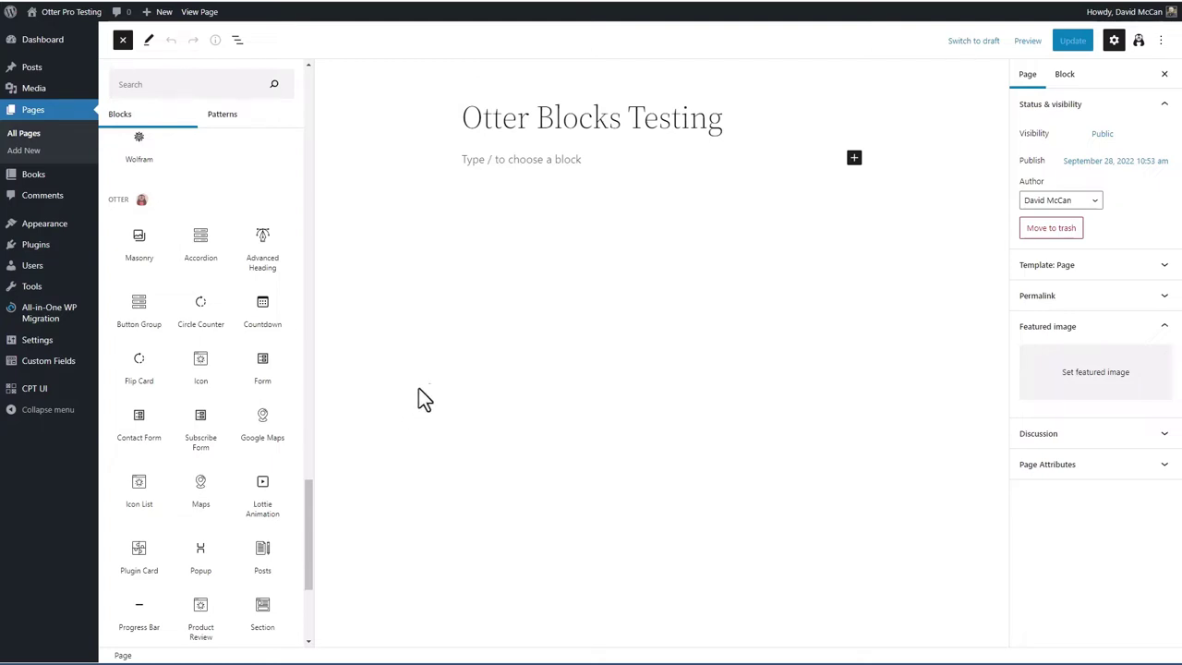
pyautogui.click(1142, 44)
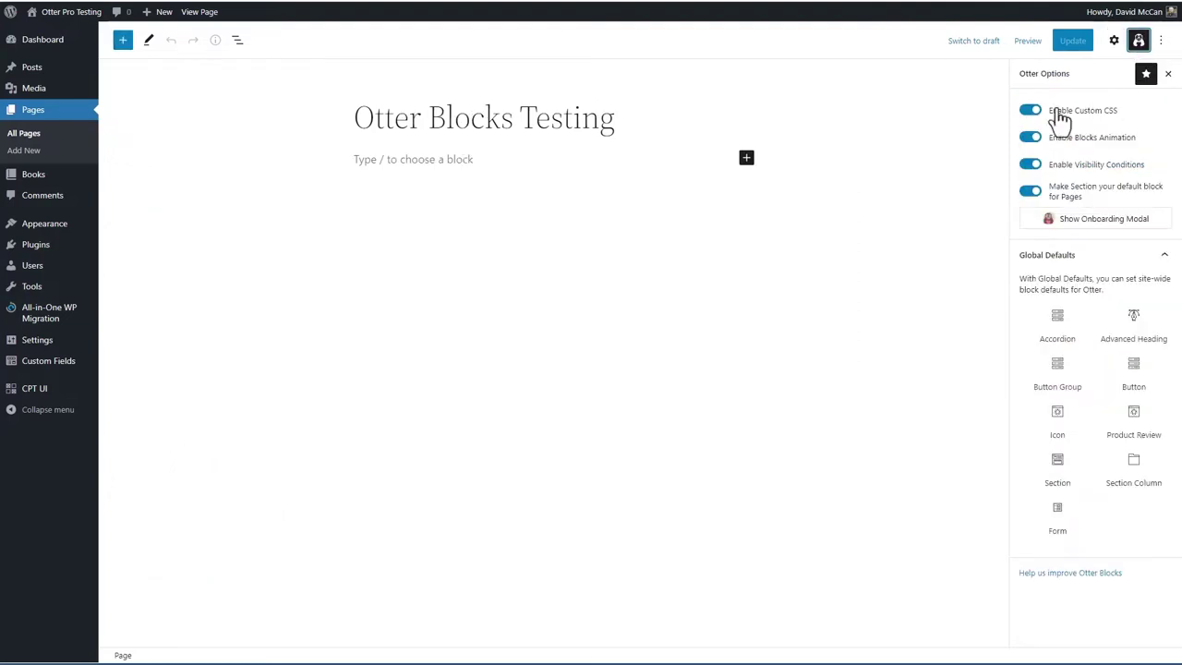
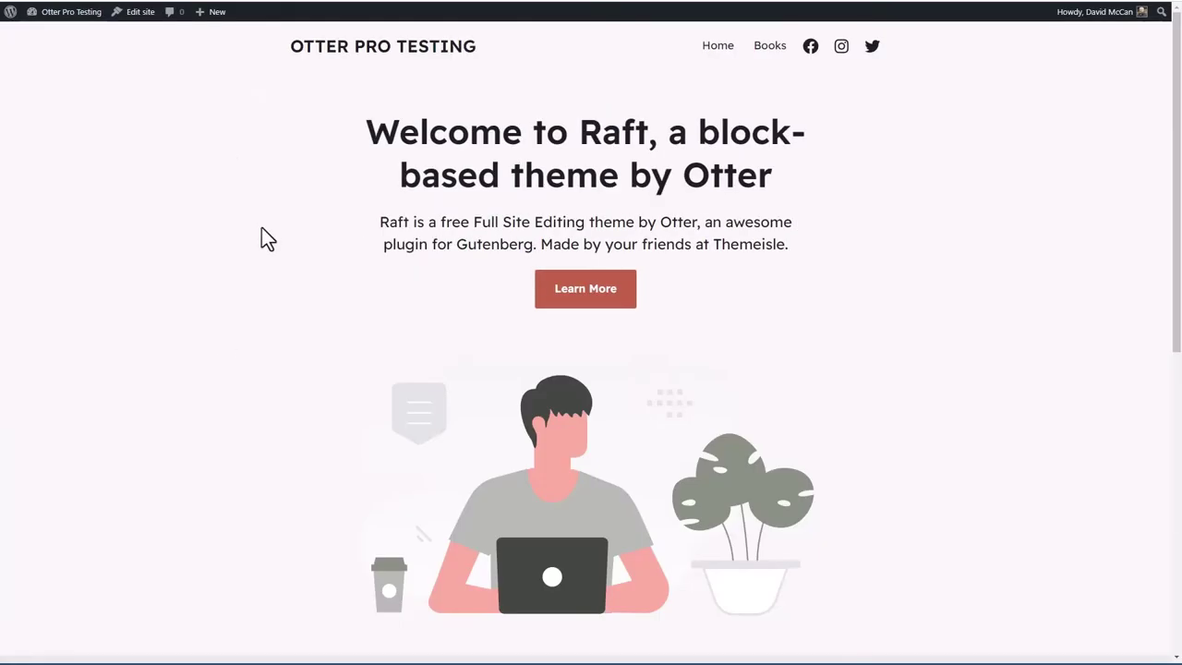
# Look over the Otter Pro Testing front page as displayed with the Raft theme
pyautogui.scroll(-6, 264, 237)
pyautogui.scroll(6, 262, 237)
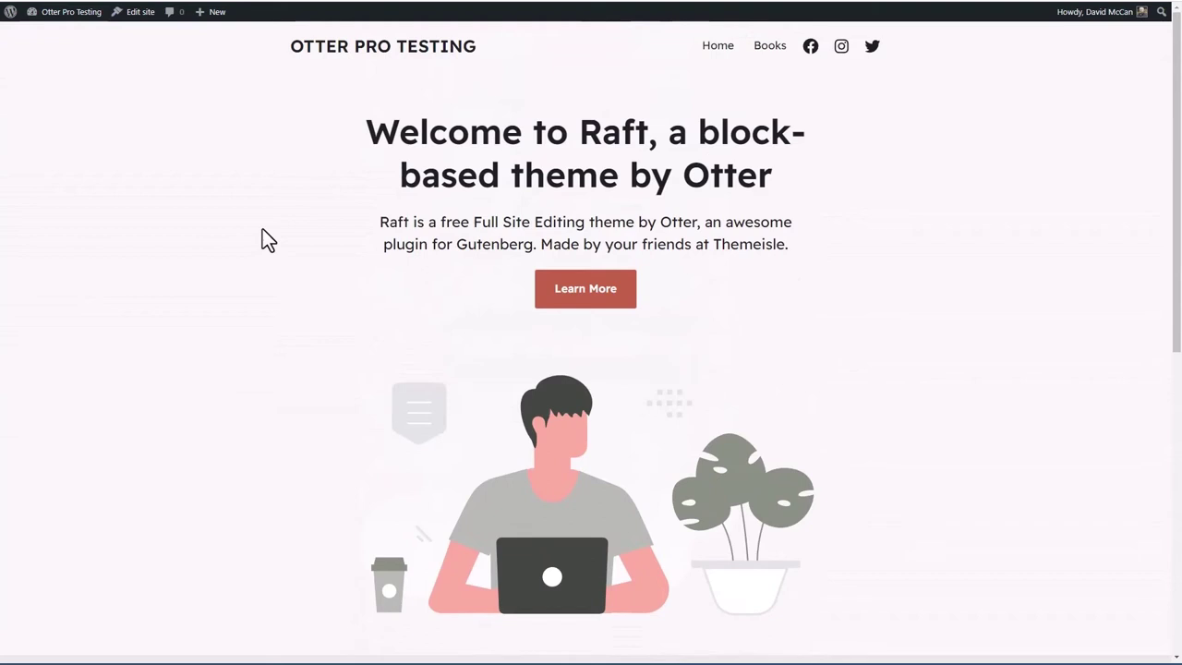
# Open the site editor's template list from the dashboard, look through the Raft templates and bring up the templates folder window
pyautogui.moveTo(60, 19)
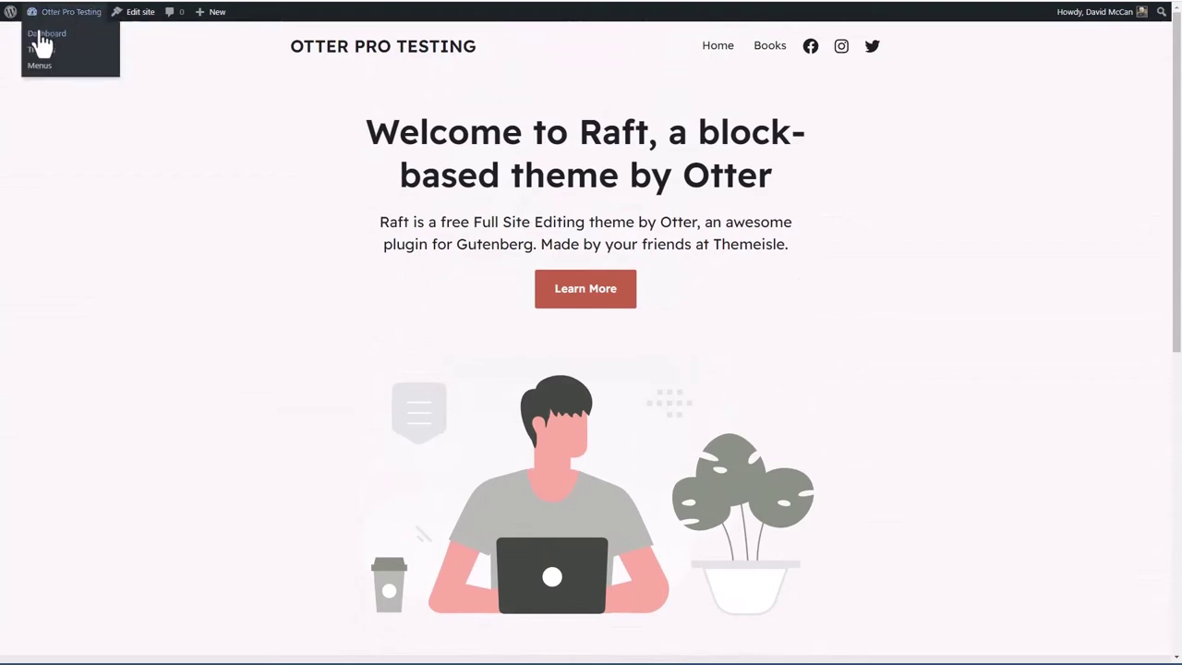
pyautogui.click(42, 37)
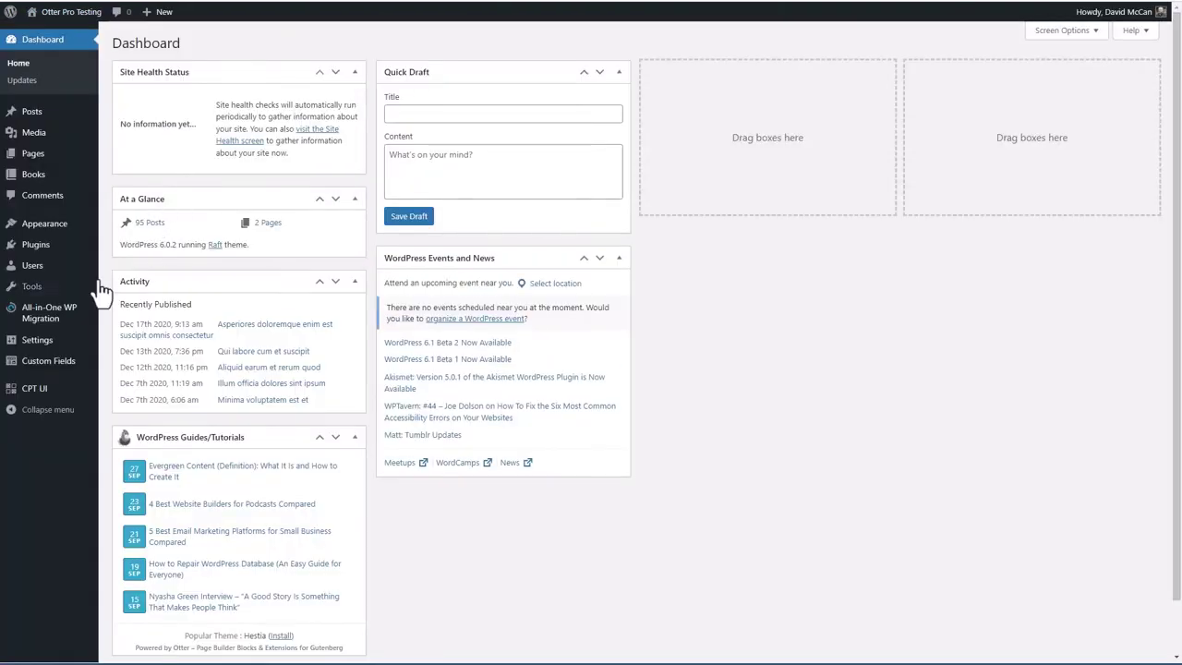
pyautogui.moveTo(90, 229)
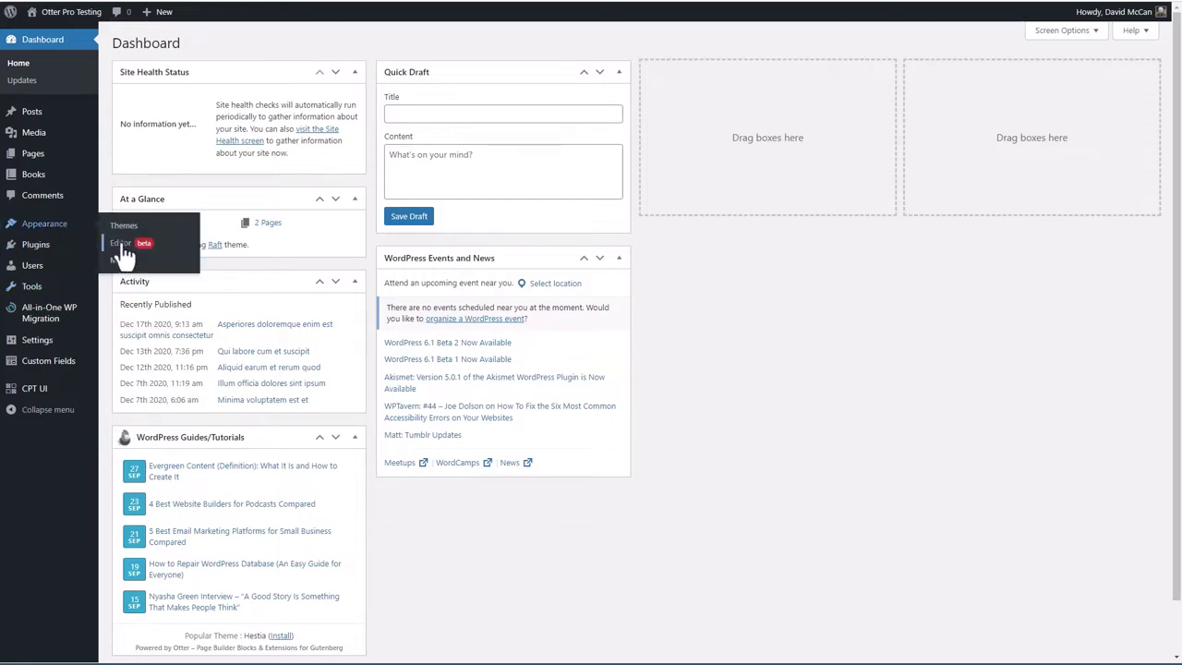
pyautogui.click(121, 245)
pyautogui.click(116, 22)
pyautogui.click(139, 170)
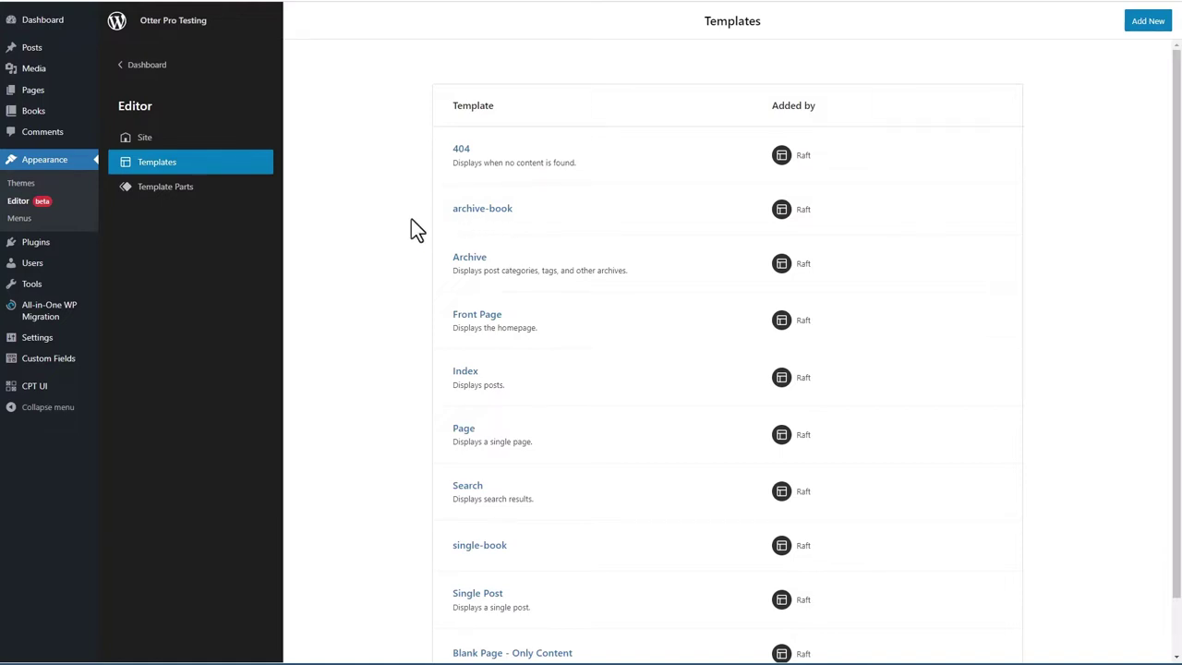
pyautogui.scroll(-1, 409, 230)
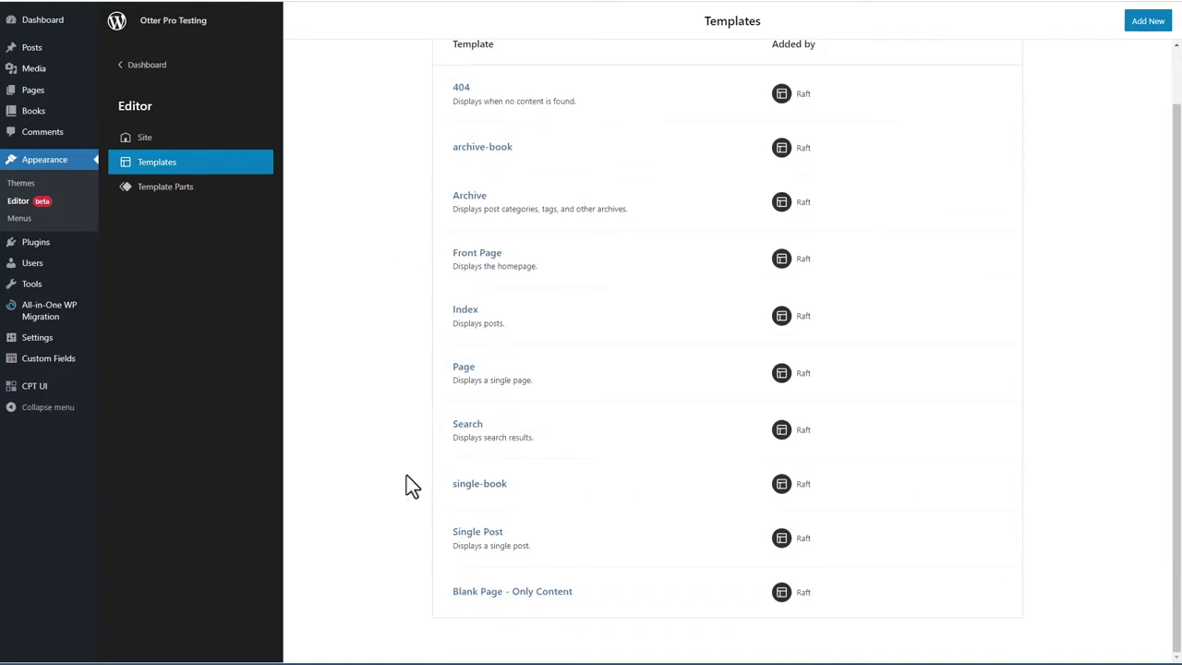
pyautogui.scroll(1, 412, 487)
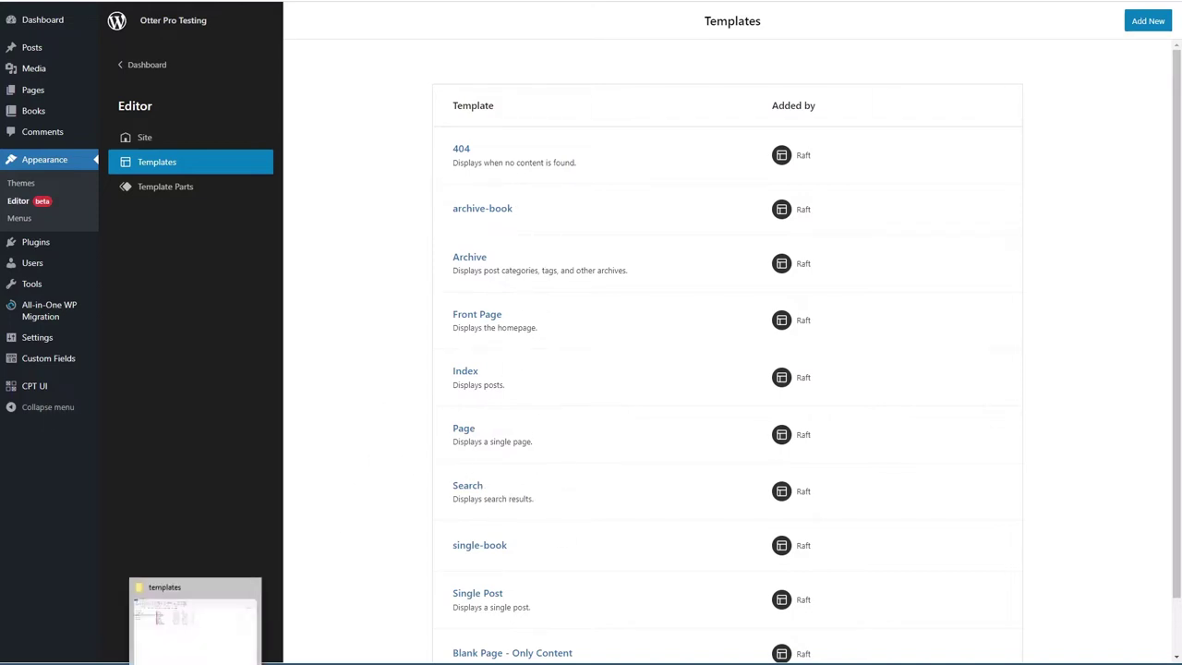
pyautogui.click(229, 576)
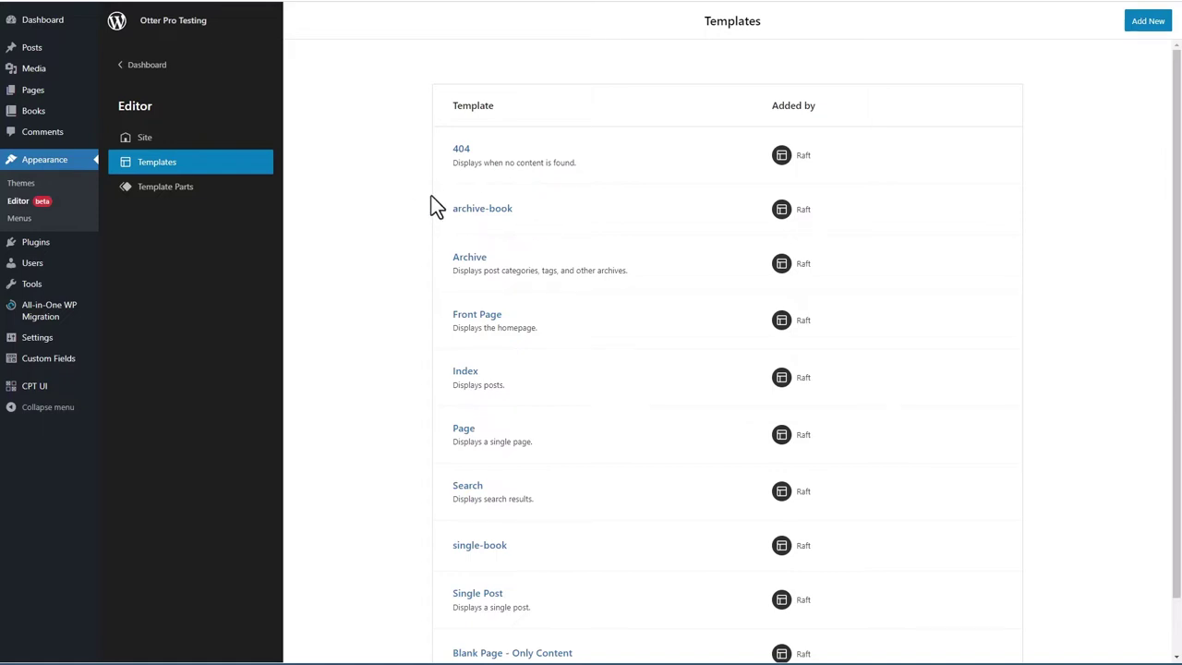
# Open the single-book template and insert the existing Header template part at its start
pyautogui.click(470, 548)
pyautogui.click(213, 55)
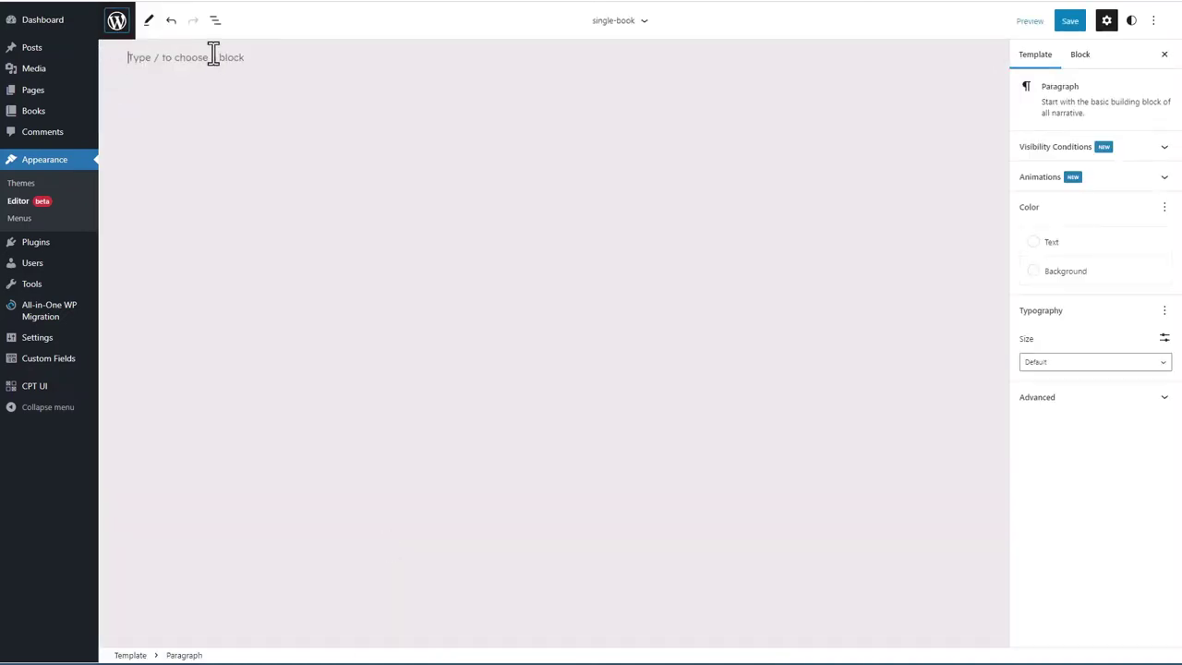
pyautogui.write('/hea')
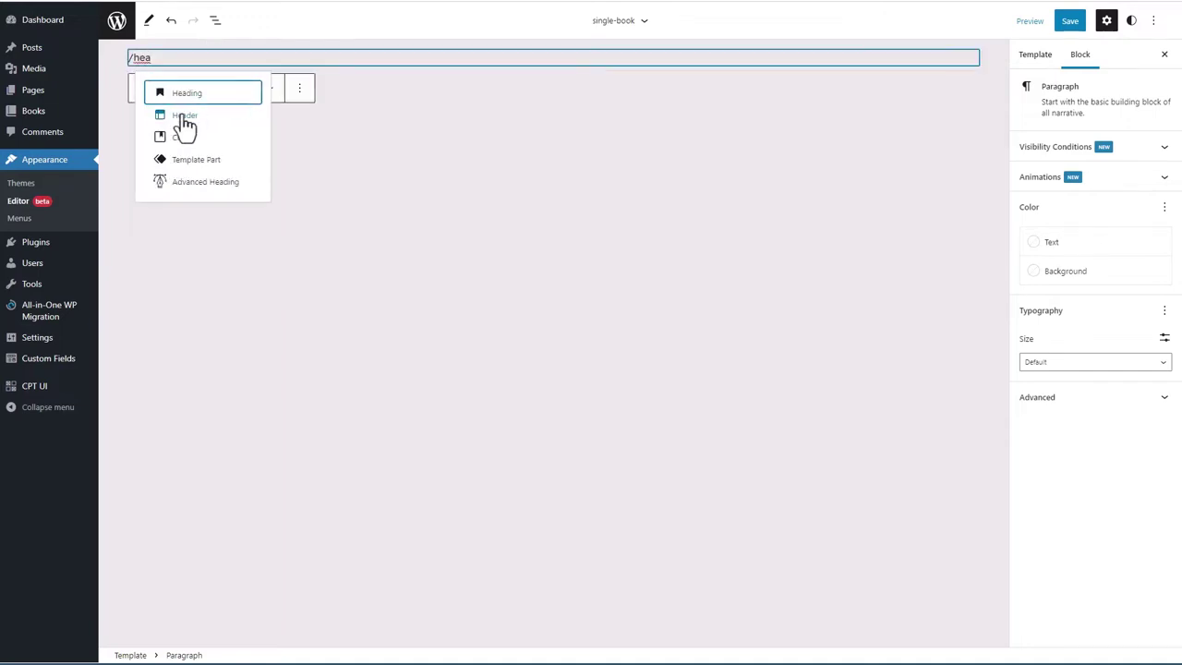
pyautogui.click(183, 115)
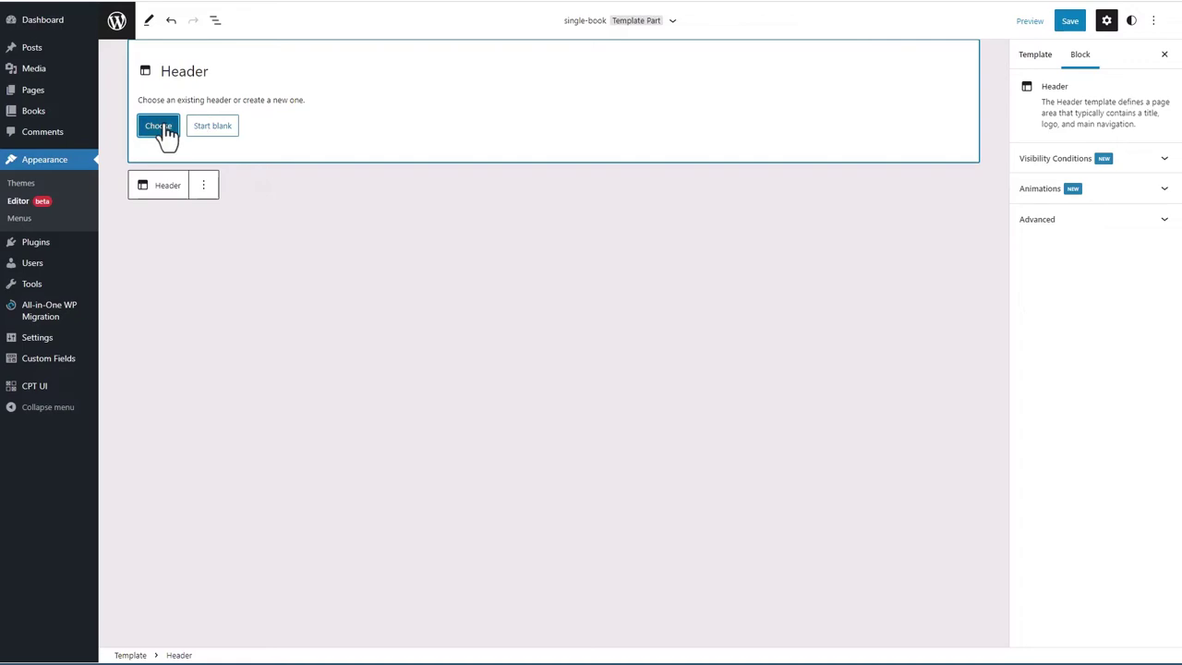
pyautogui.click(159, 126)
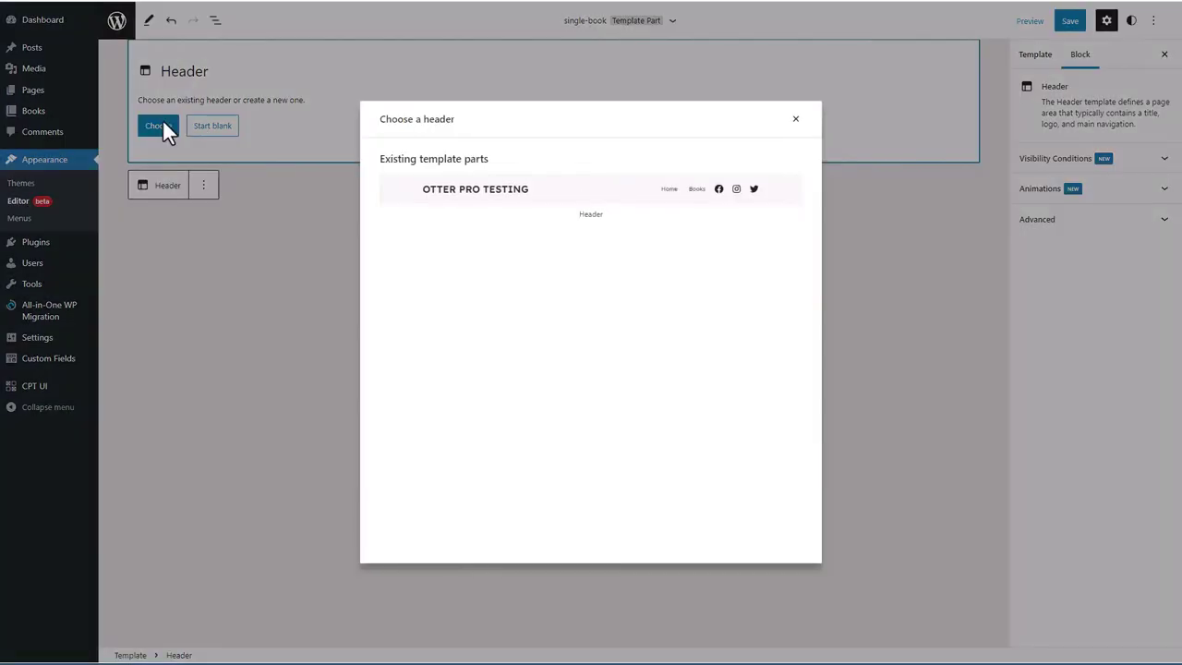
pyautogui.click(436, 196)
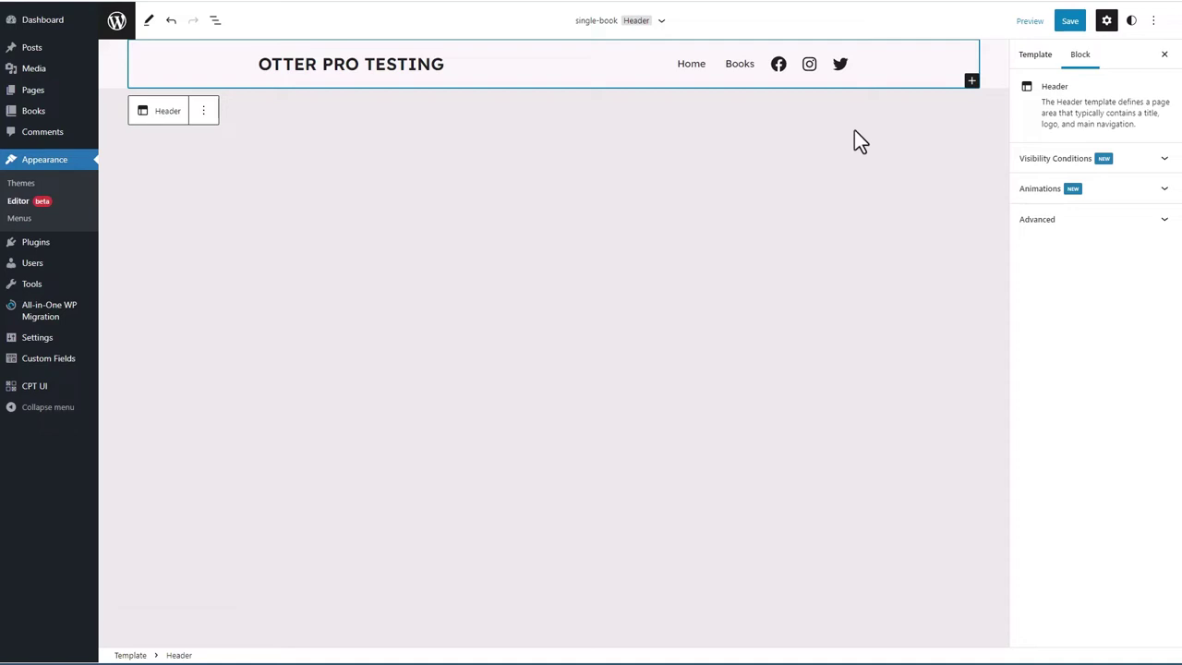
# Add an Otter Section block with a 1:2 column layout below the header
pyautogui.click(854, 131)
pyautogui.click(971, 107)
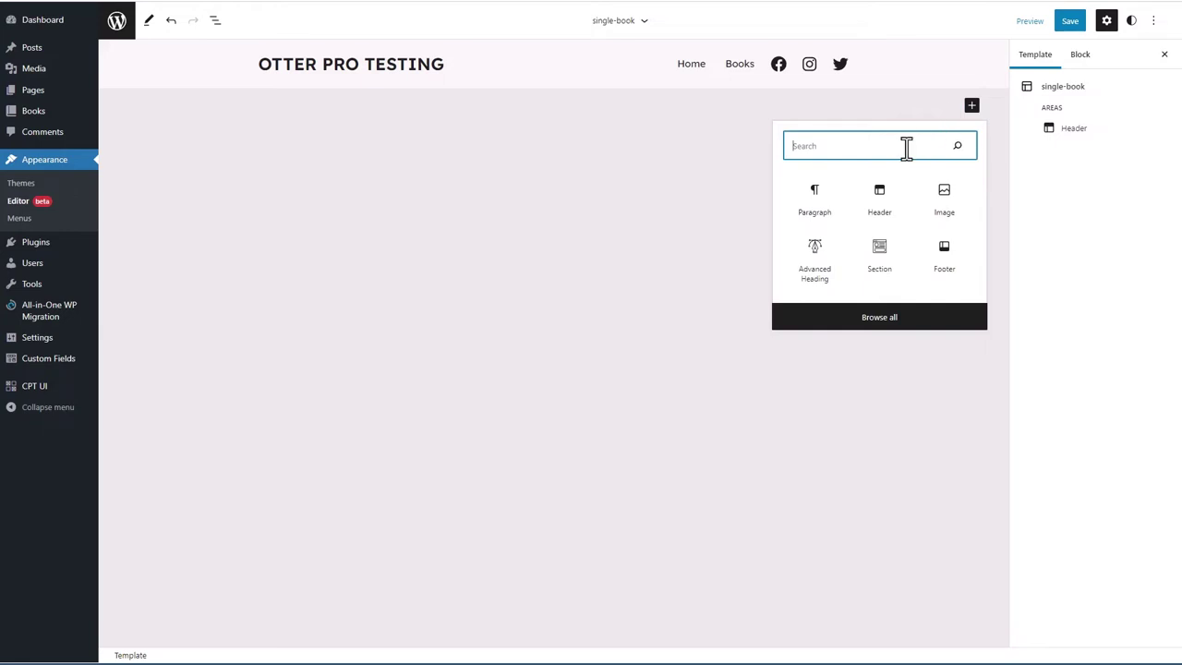
pyautogui.write('sec')
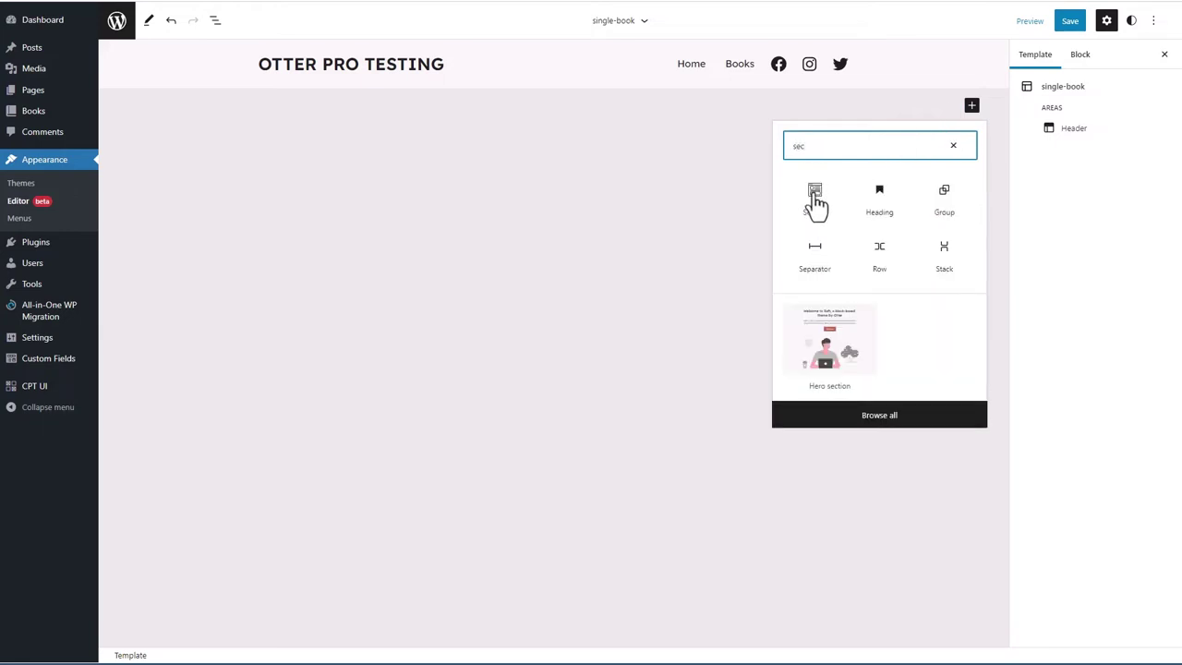
pyautogui.click(816, 196)
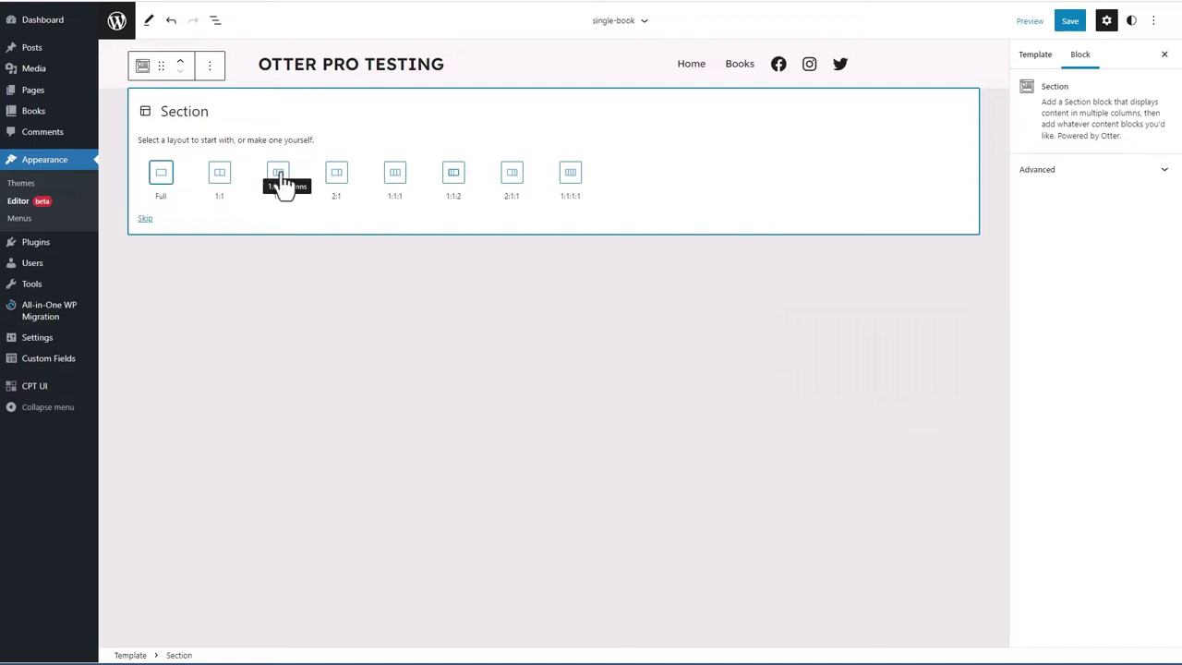
pyautogui.click(282, 182)
# Insert the existing Footer template part below the section
pyautogui.click(971, 137)
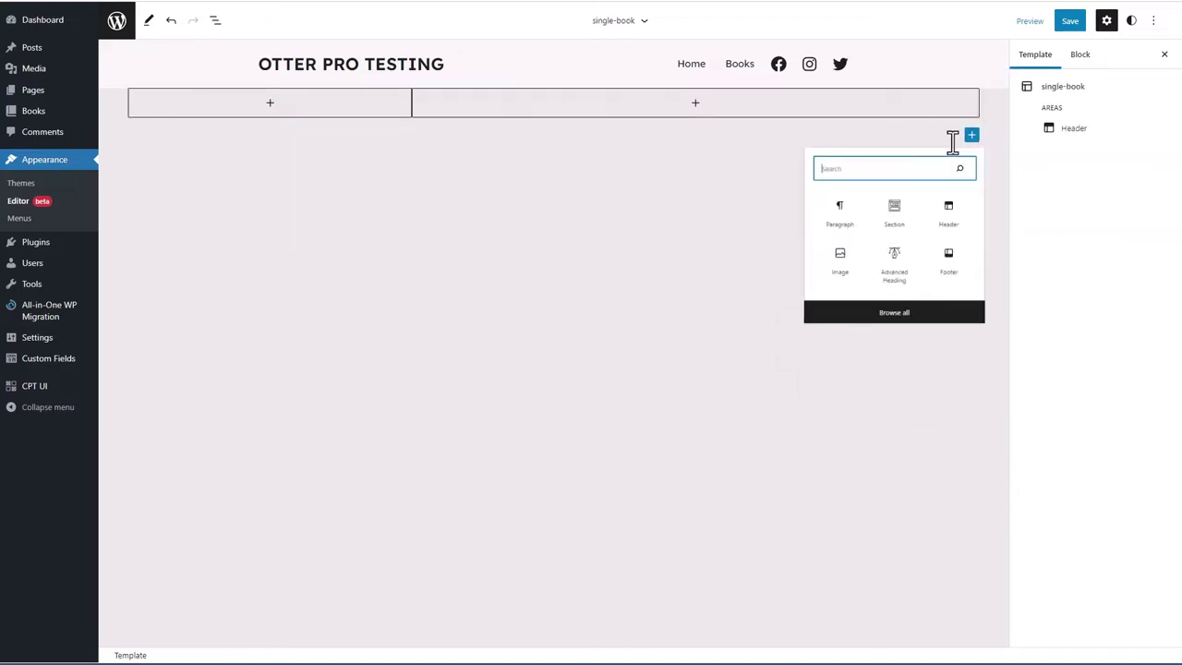
pyautogui.click(949, 276)
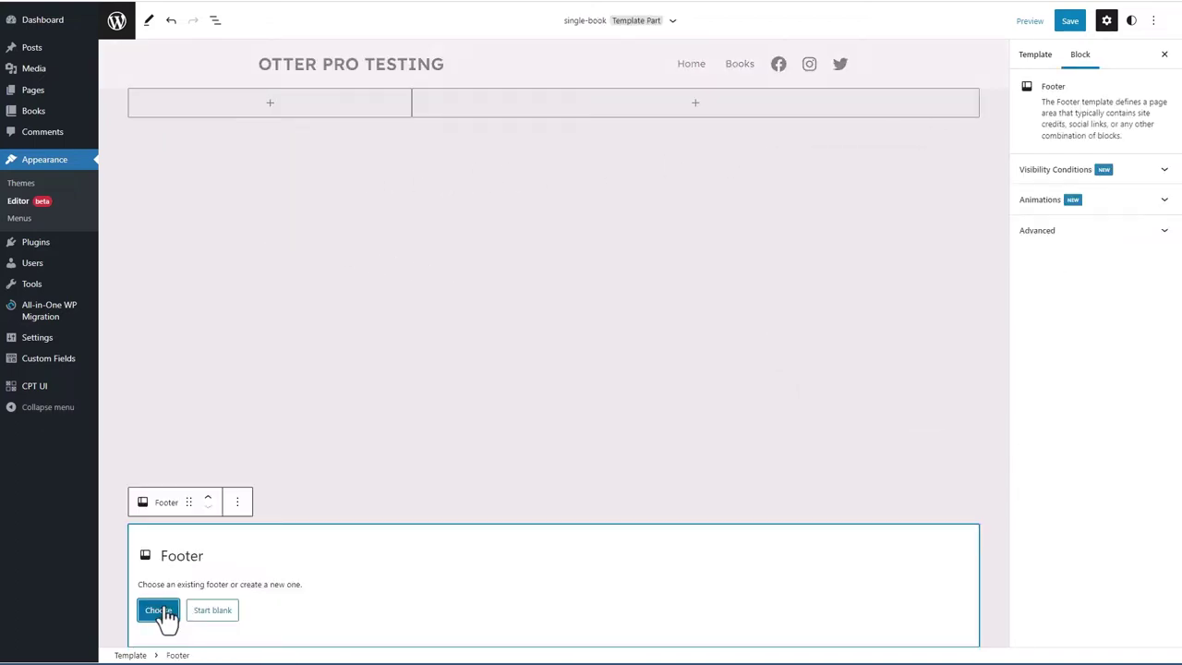
pyautogui.click(158, 611)
pyautogui.click(453, 201)
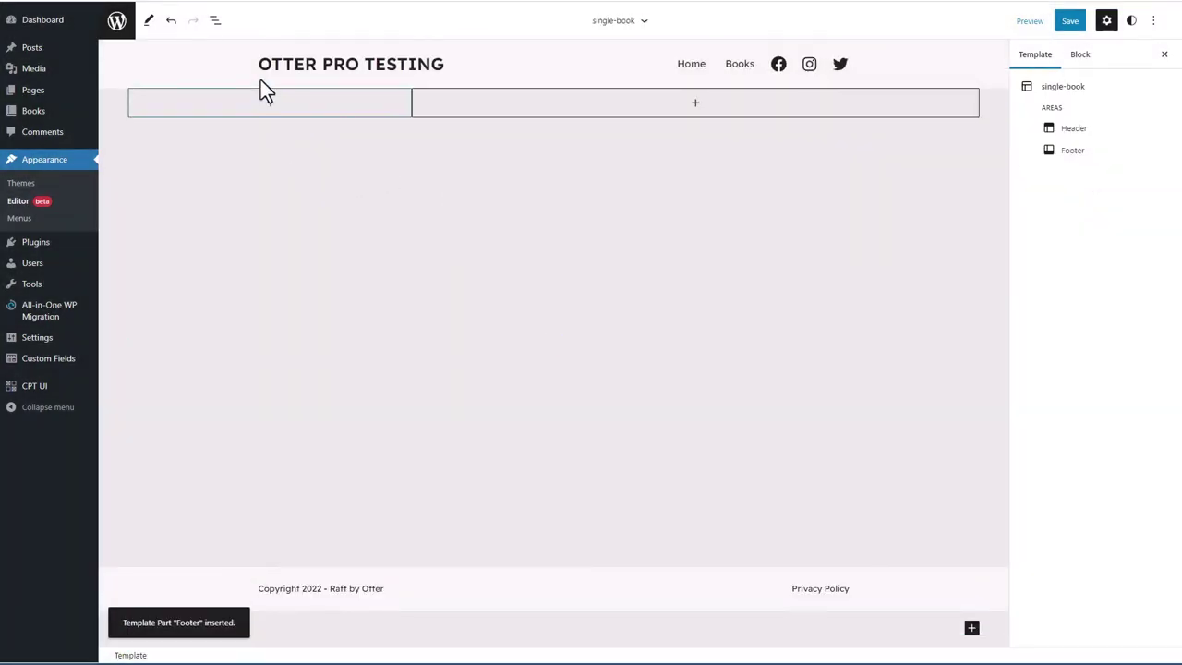
# Select the Section block in the block list and set its margin to 60
pyautogui.click(215, 20)
pyautogui.click(148, 108)
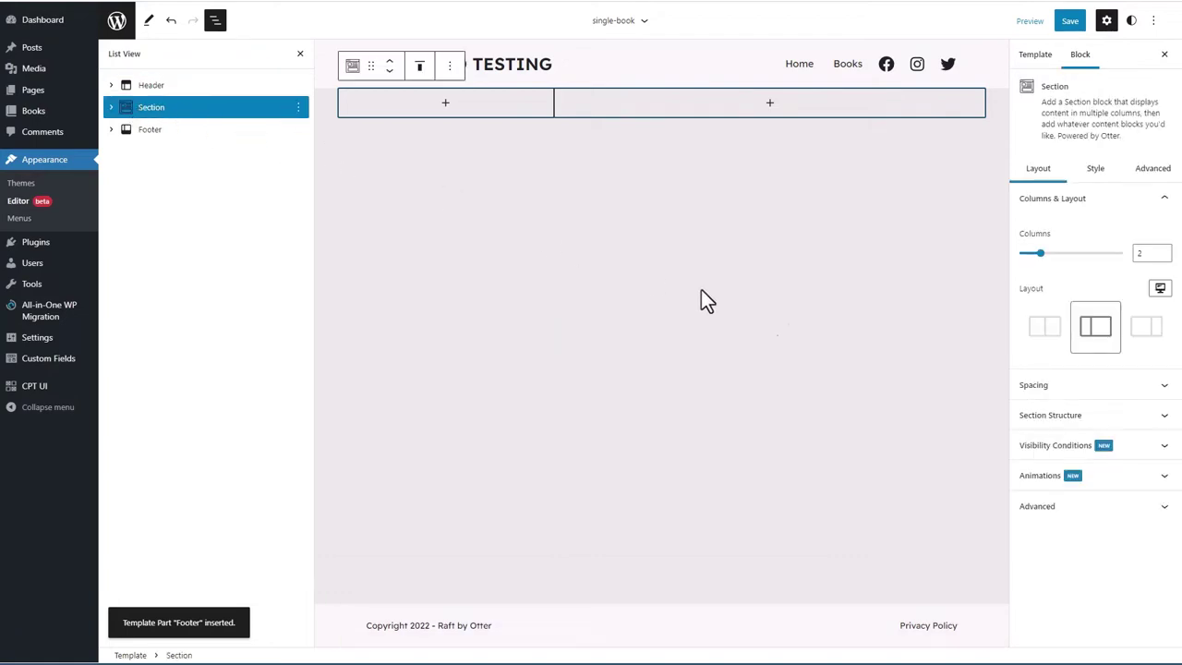
pyautogui.click(1032, 390)
pyautogui.click(1044, 570)
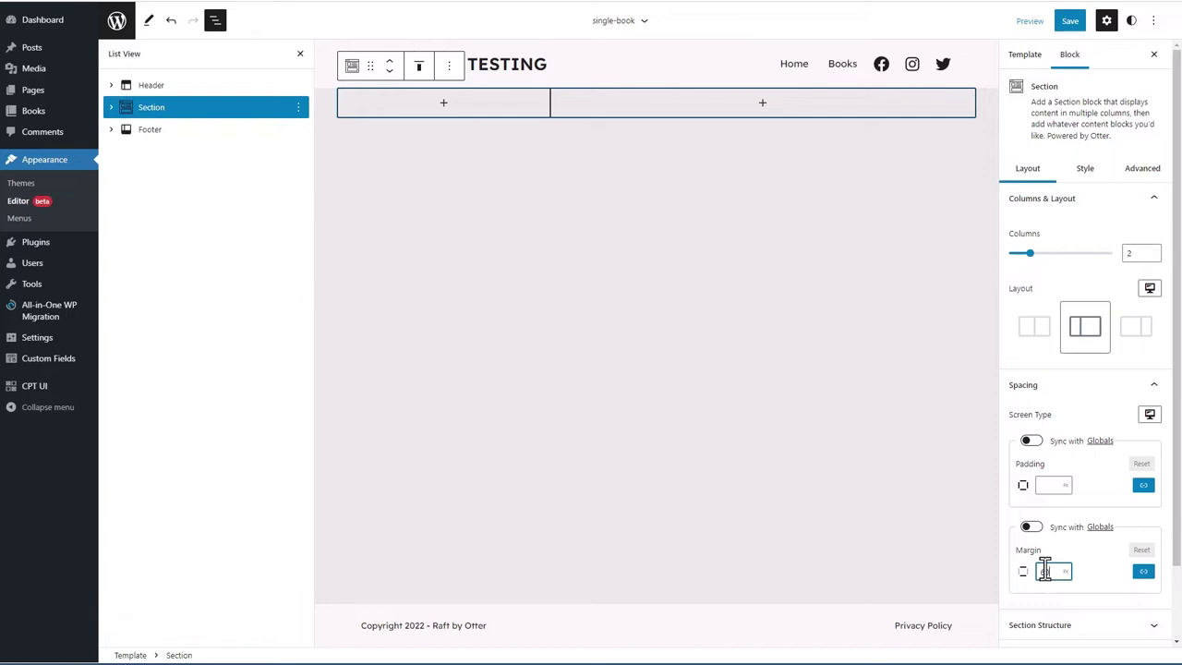
pyautogui.write('60')
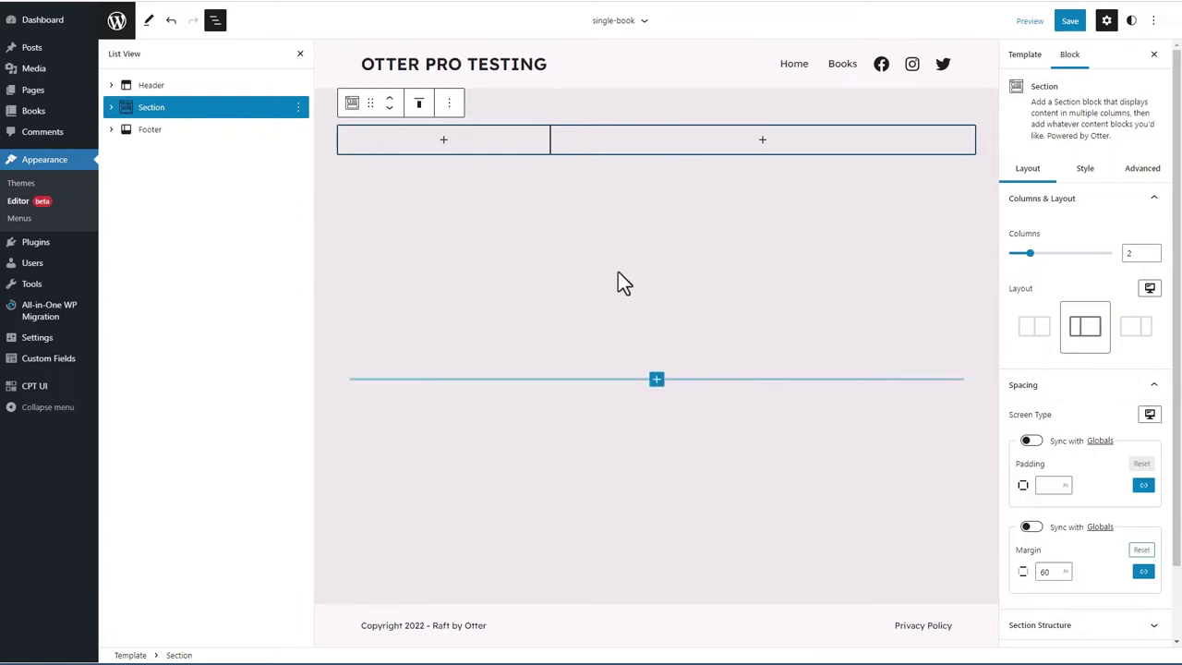
# Add an Image block to the section's narrow column, using the dynamic Featured Image as its source
pyautogui.click(443, 141)
pyautogui.write('image')
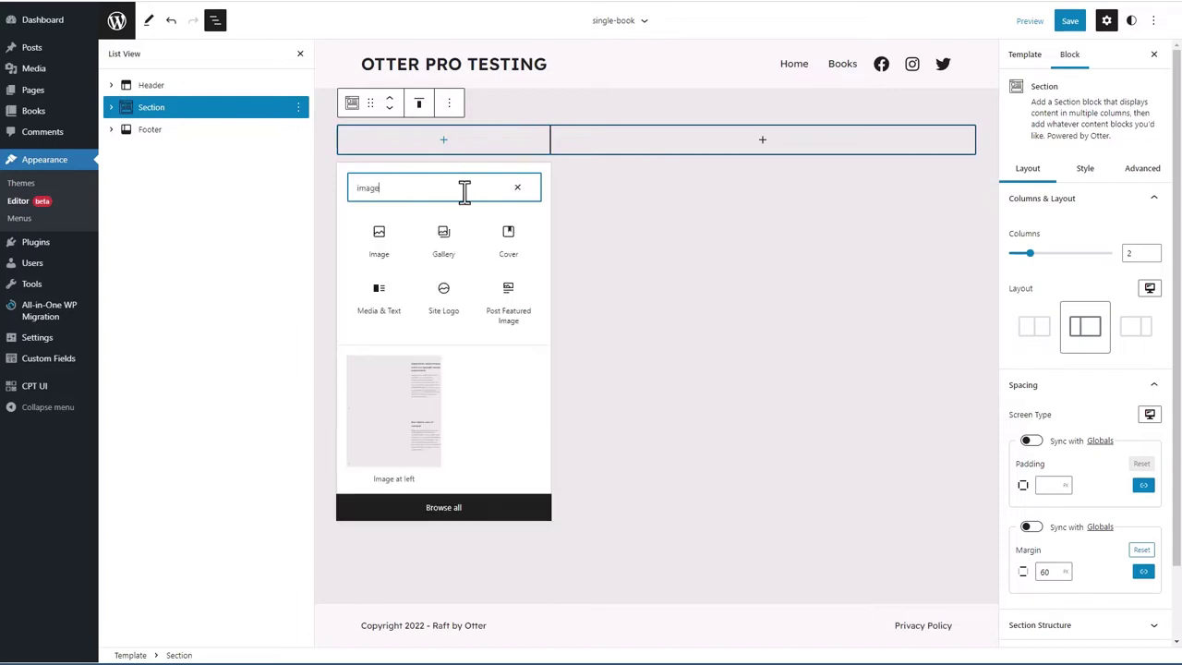
pyautogui.click(381, 242)
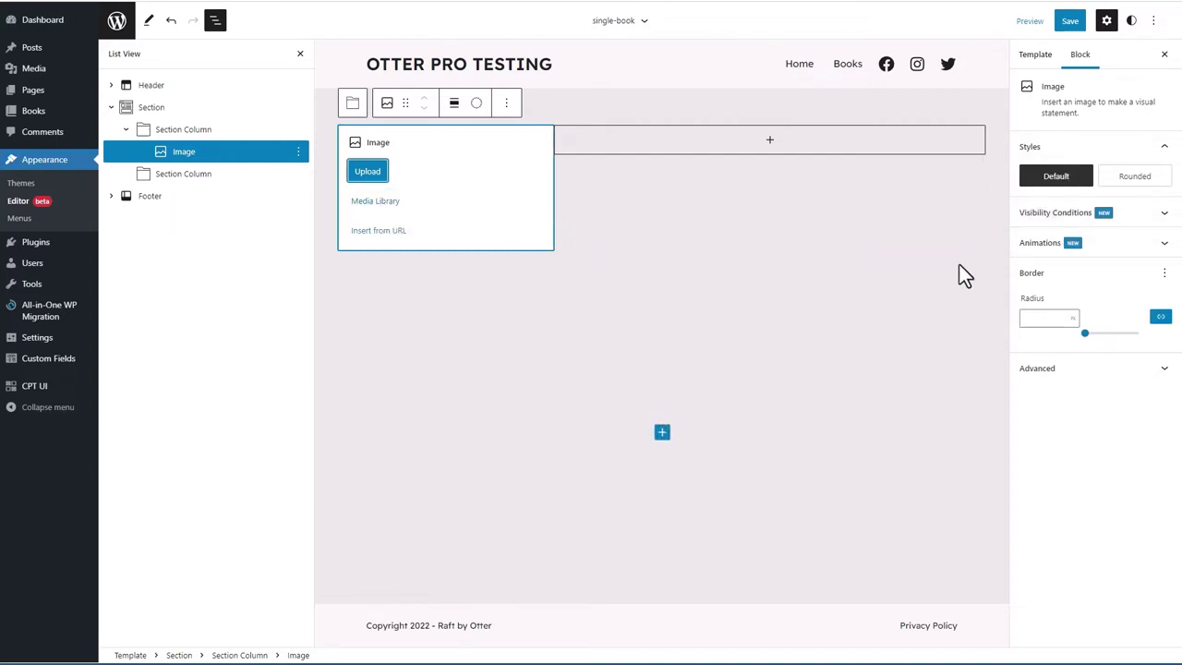
pyautogui.click(378, 203)
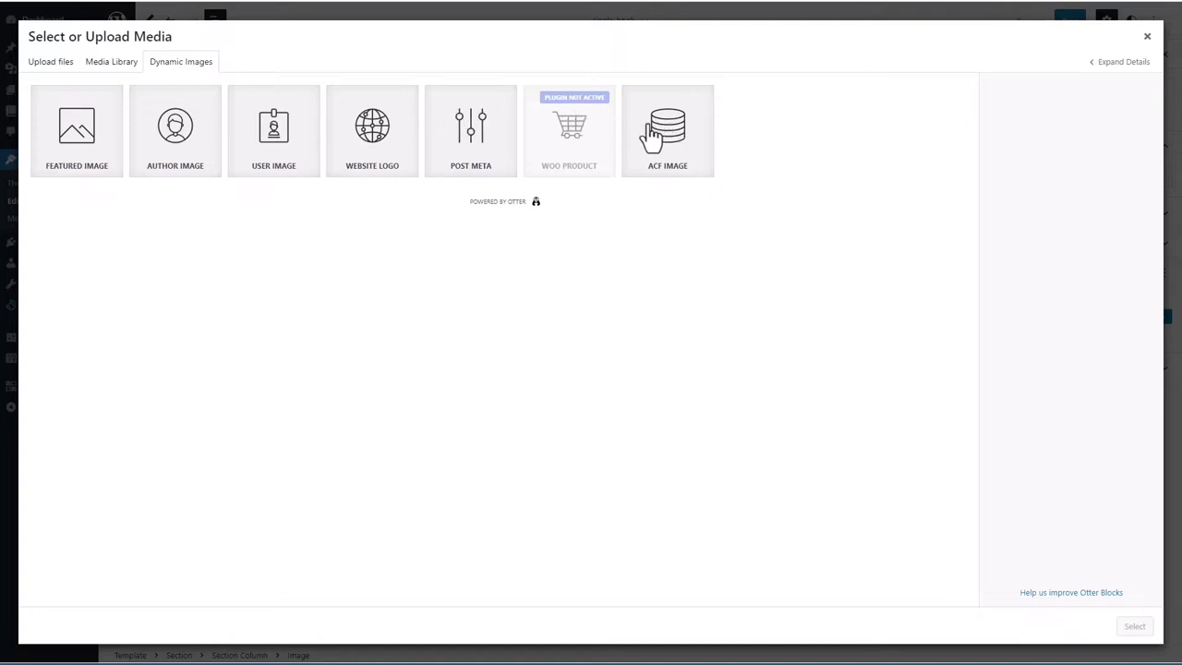
pyautogui.click(98, 135)
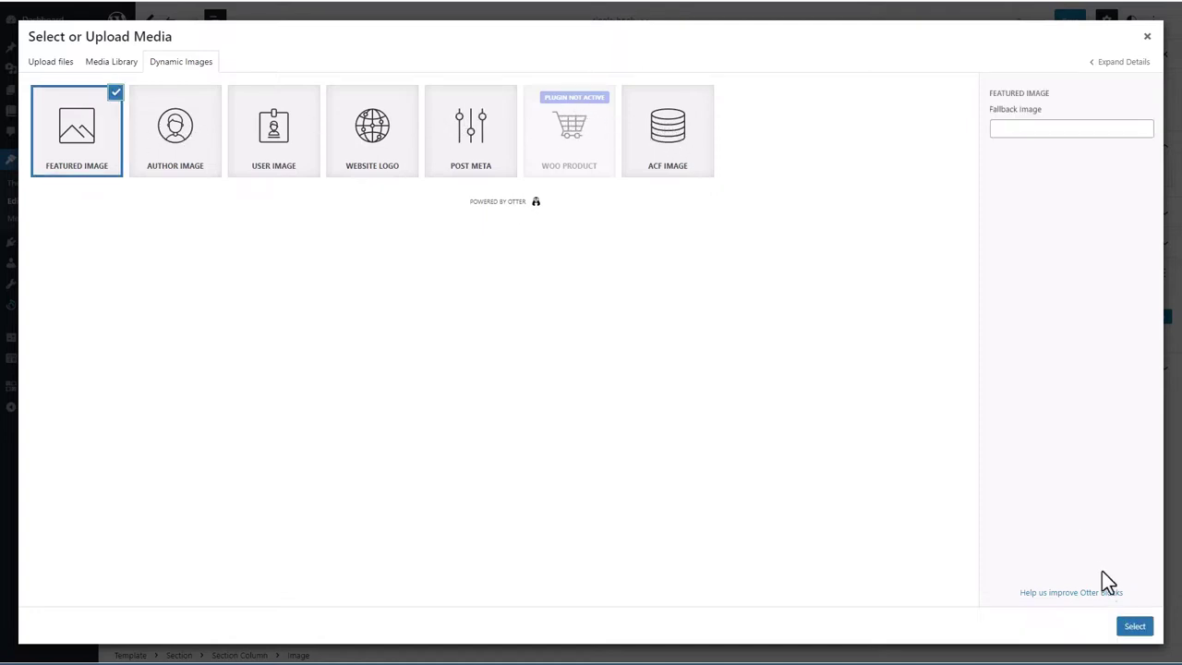
pyautogui.click(1134, 626)
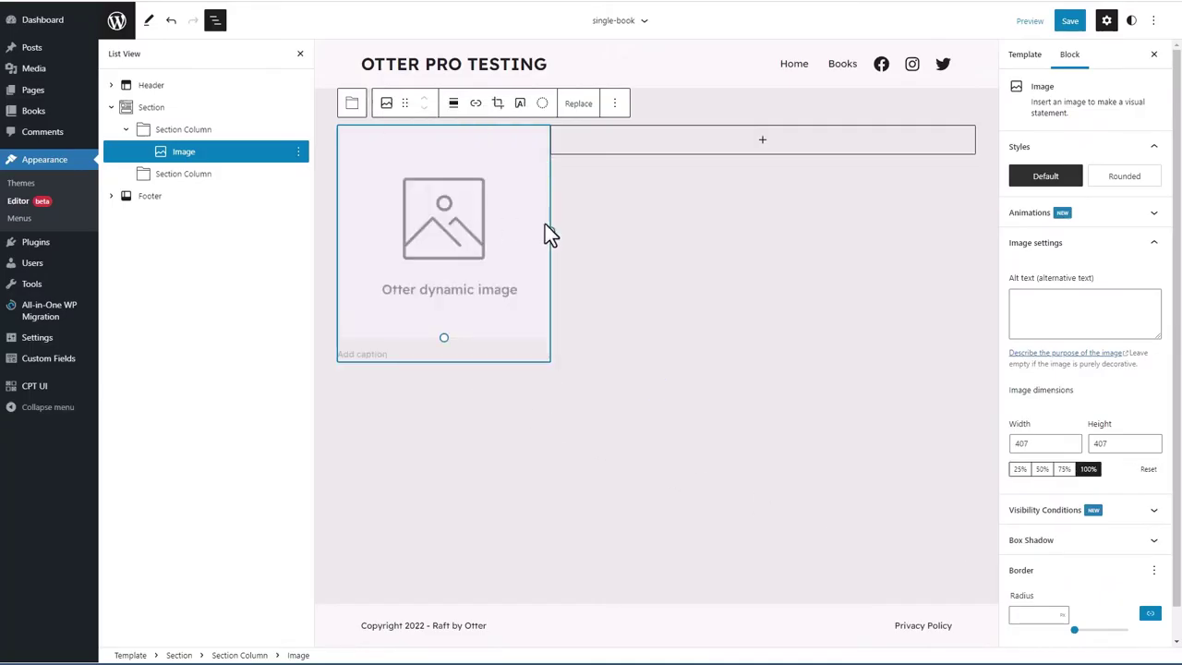
# Set the dynamic image's dimensions to 180 wide and 260 high
pyautogui.moveTo(1037, 443); pyautogui.dragTo(1013, 444)
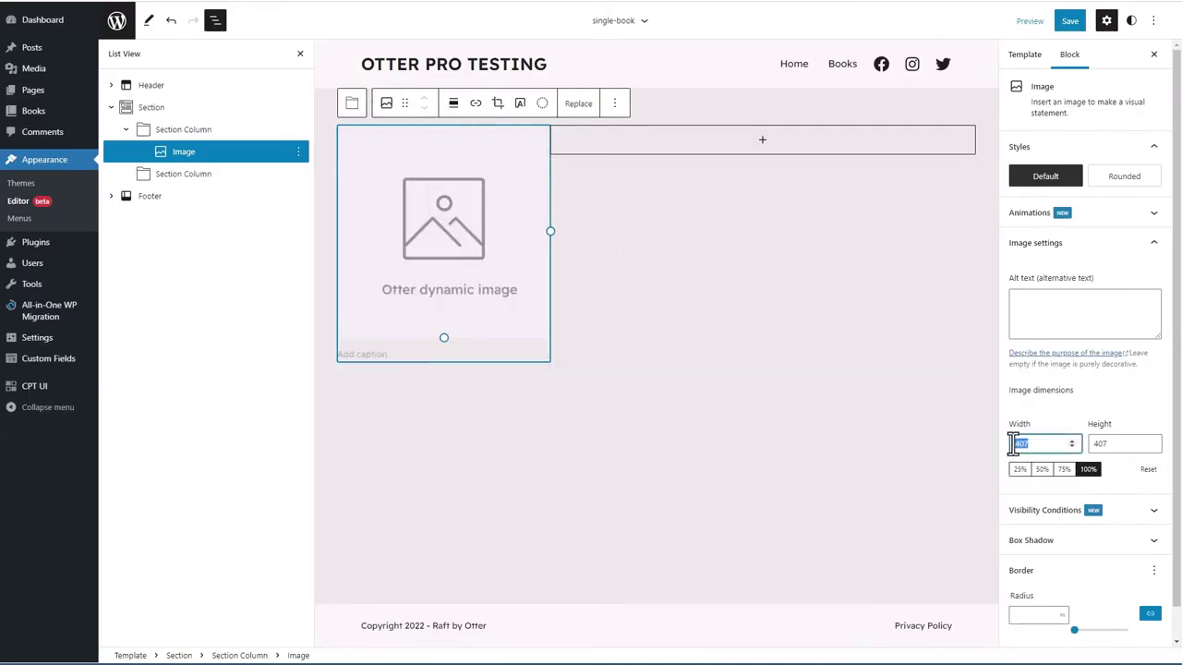
pyautogui.write('180')
pyautogui.moveTo(1111, 443); pyautogui.dragTo(1095, 447)
pyautogui.write('260')
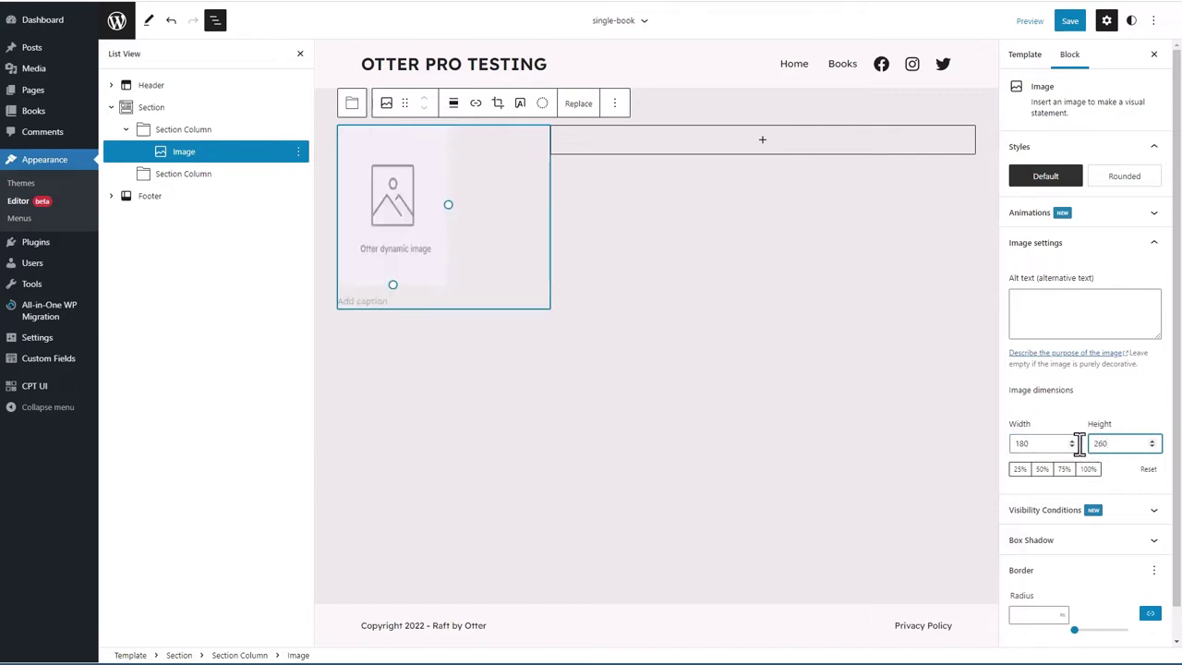
# Add an Advanced Heading to the section's wide column and fill it with the Post Title dynamic value
pyautogui.click(762, 141)
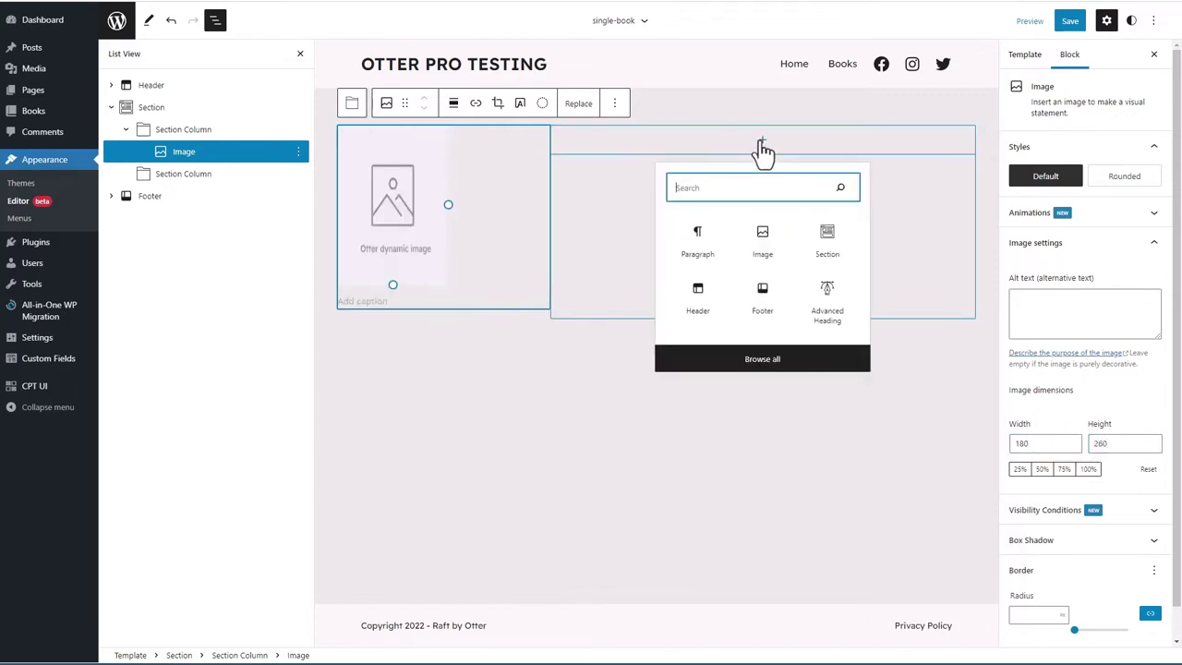
pyautogui.click(826, 295)
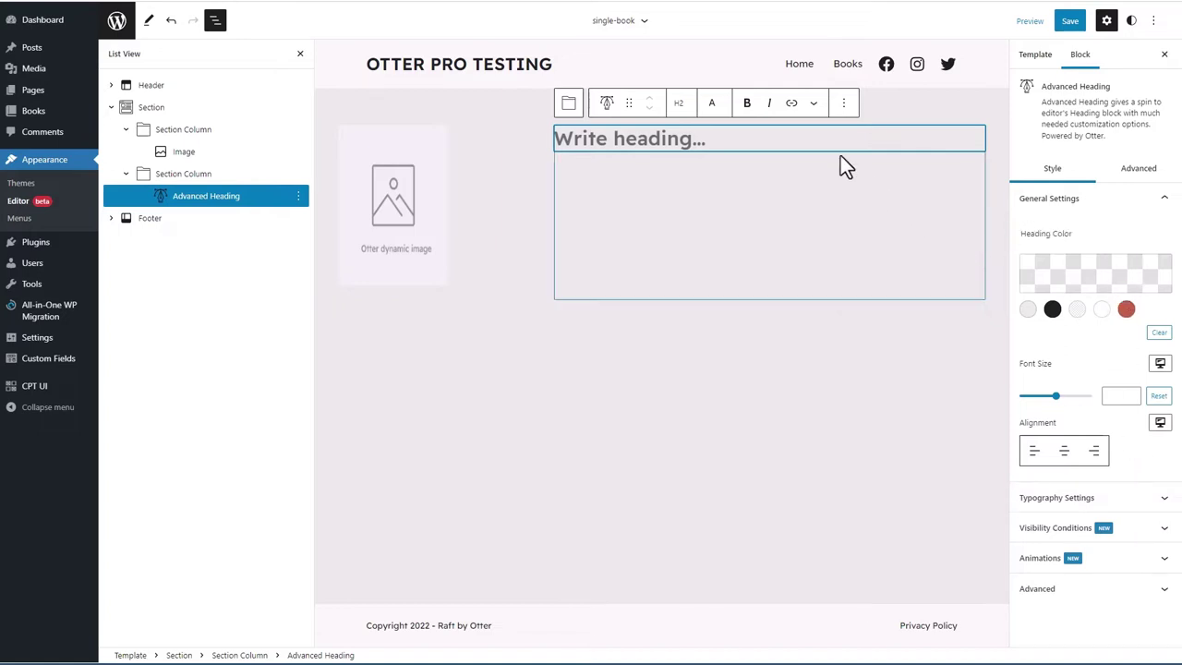
pyautogui.click(813, 105)
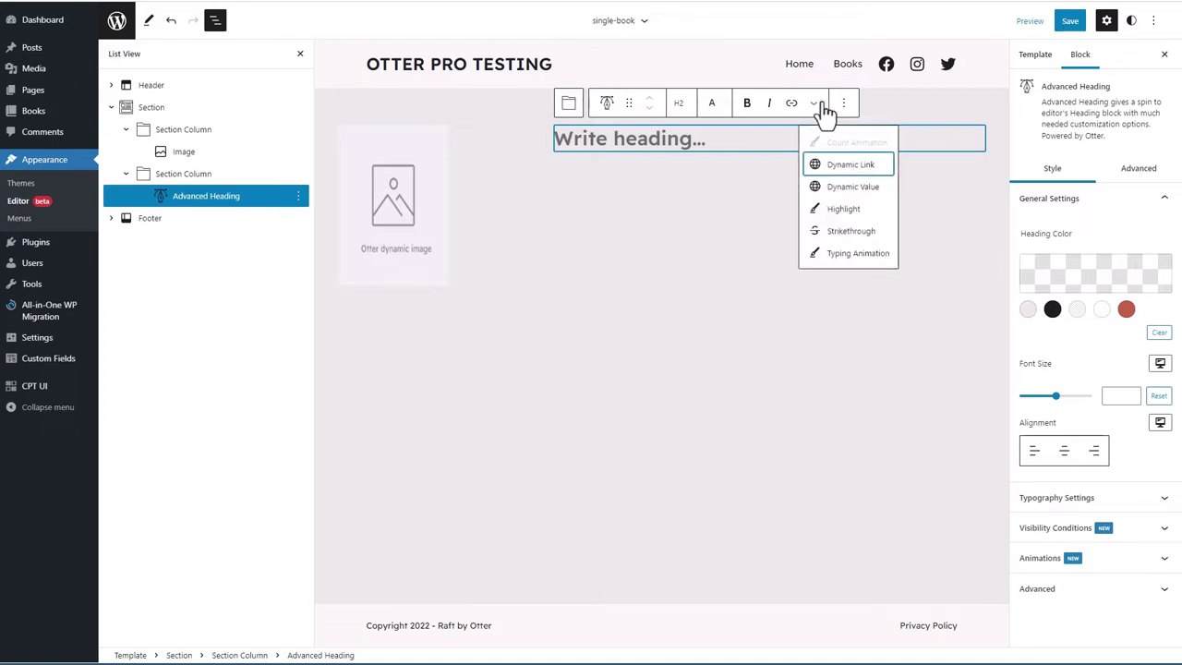
pyautogui.click(846, 192)
pyautogui.click(606, 351)
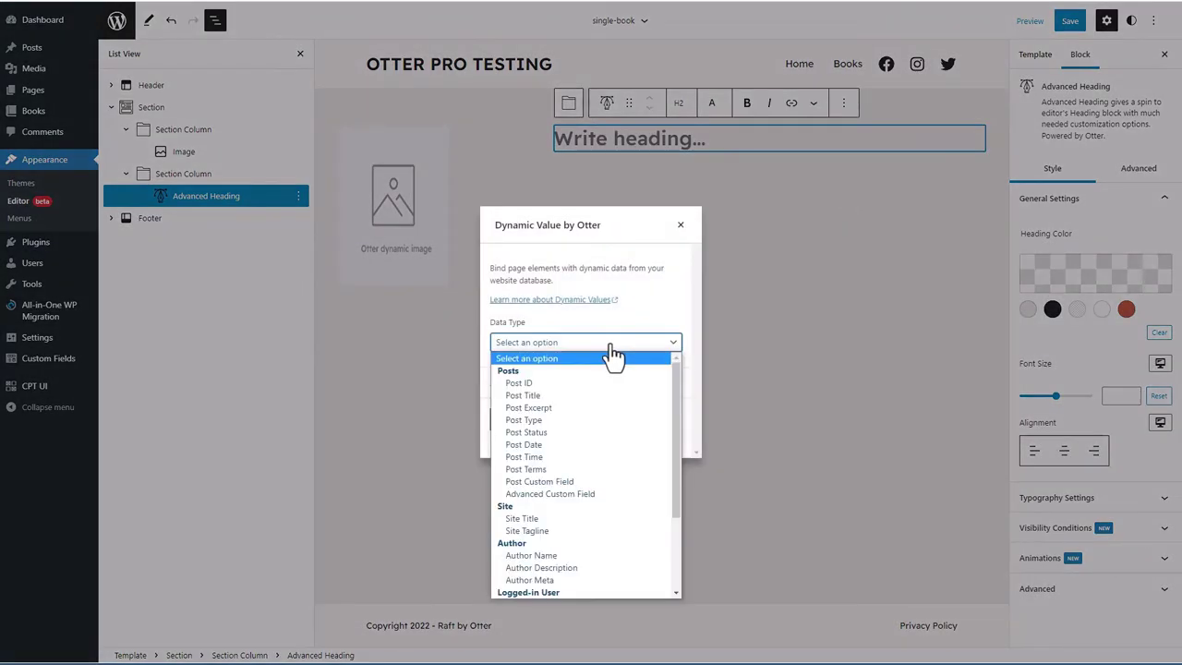
pyautogui.click(560, 393)
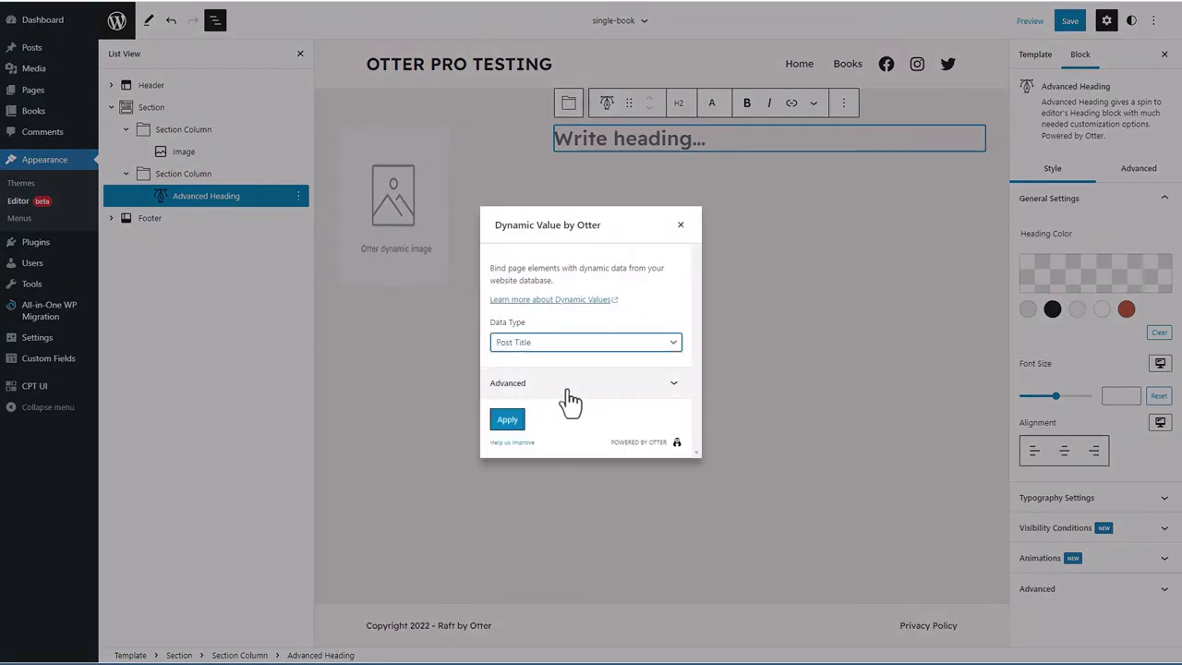
pyautogui.click(511, 423)
# Add a paragraph below the Post Title heading reading "Published on" followed by the Post Date dynamic value
pyautogui.click(685, 138)
pyautogui.press('Return')
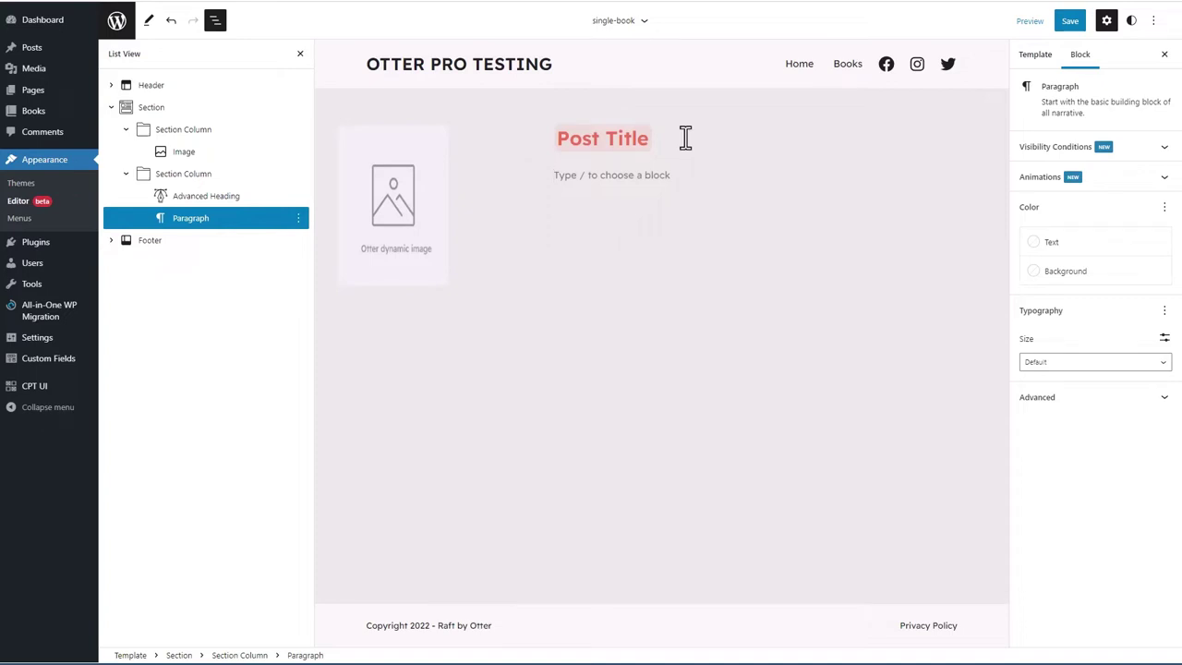
pyautogui.write('Published on %')
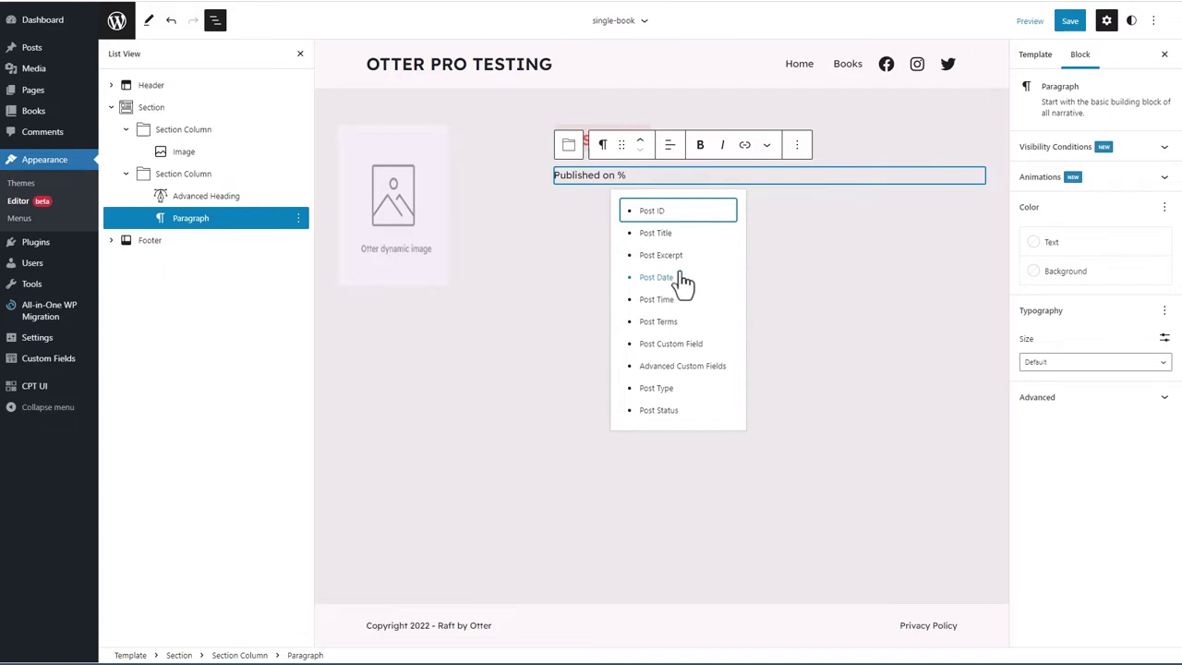
pyautogui.click(767, 149)
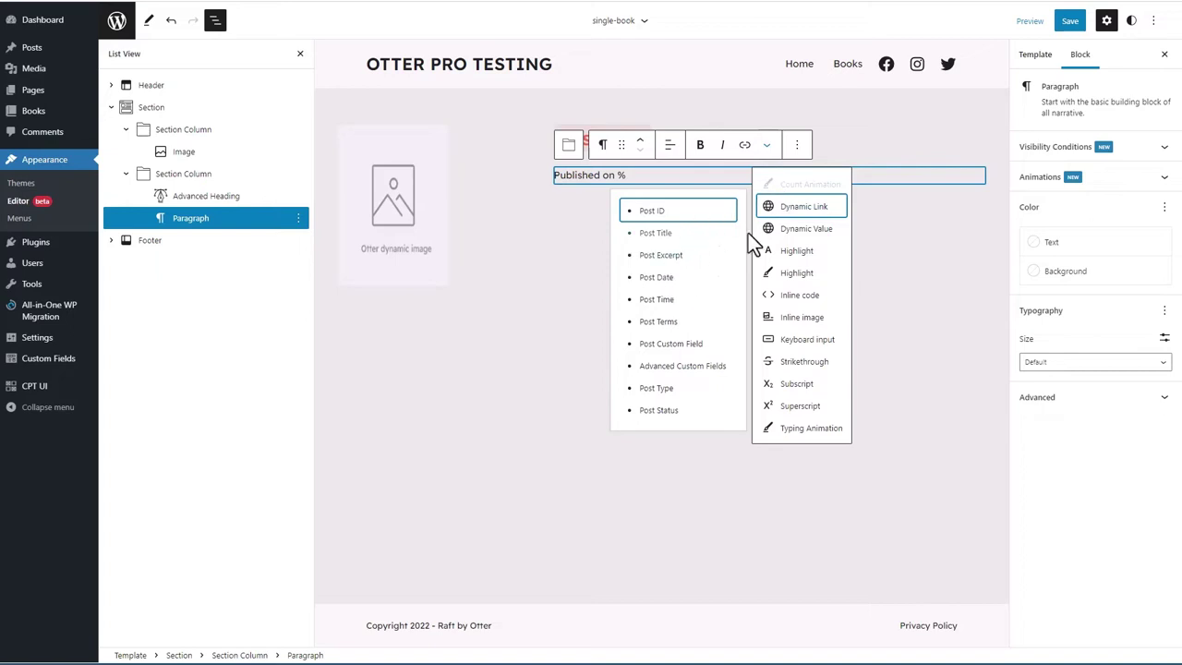
pyautogui.click(663, 280)
# Extend the paragraph with "| By" and the Author Name dynamic value, removing the stray percent sign
pyautogui.write('| B')
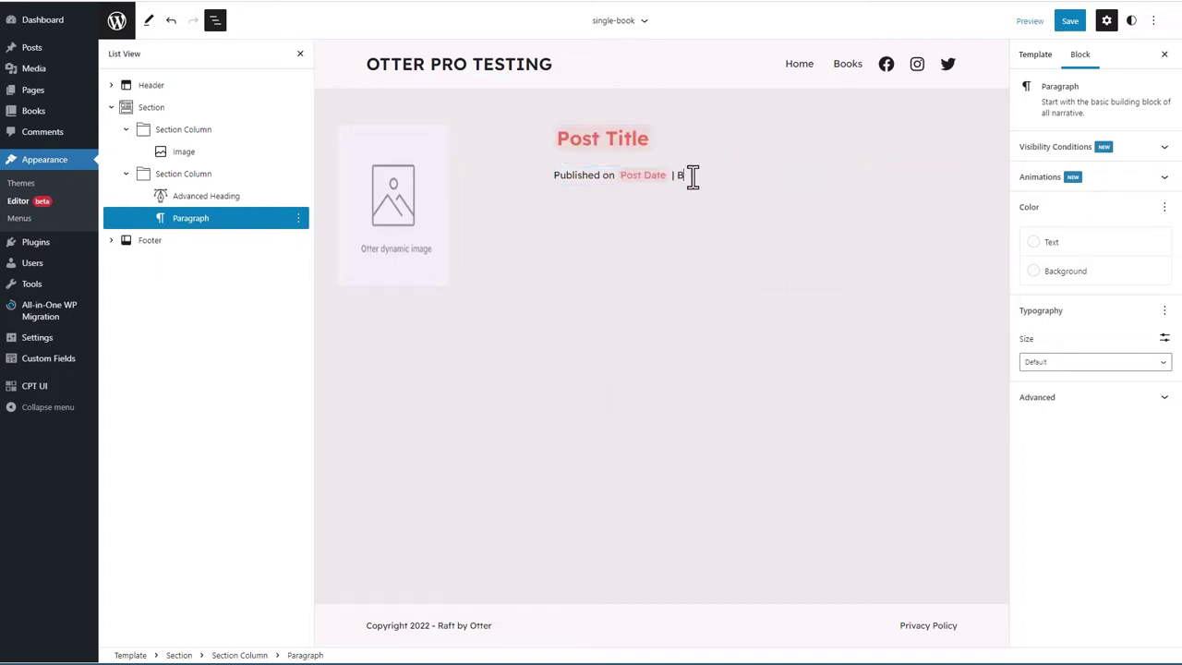
pyautogui.write('y %')
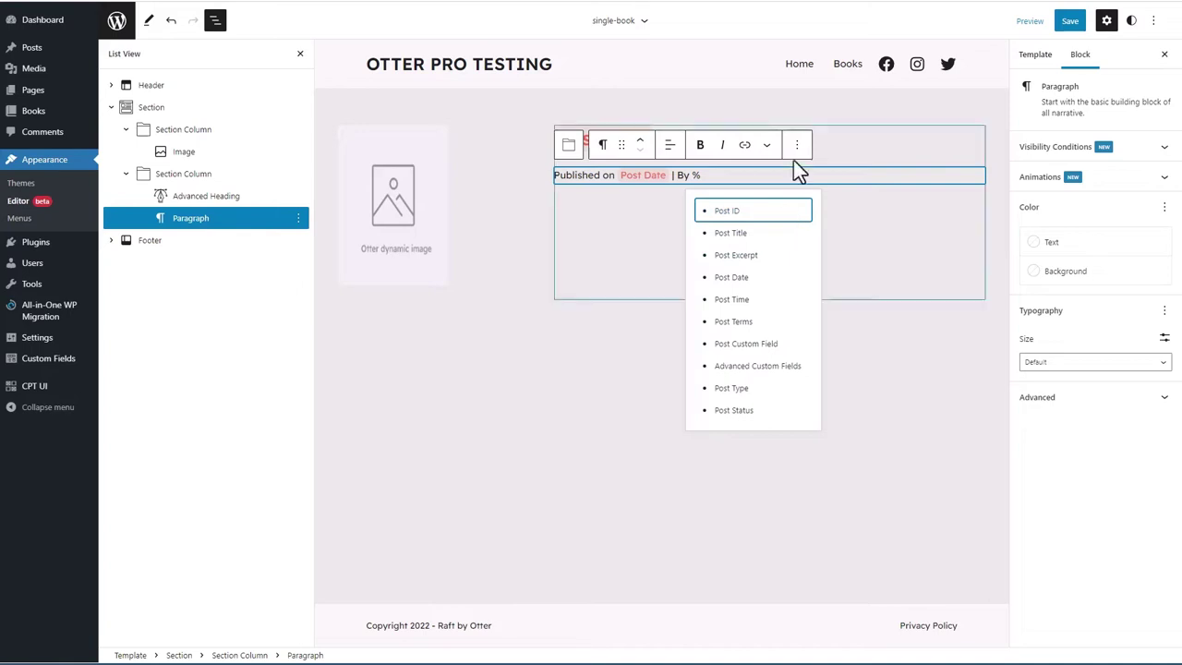
pyautogui.click(769, 145)
pyautogui.click(790, 232)
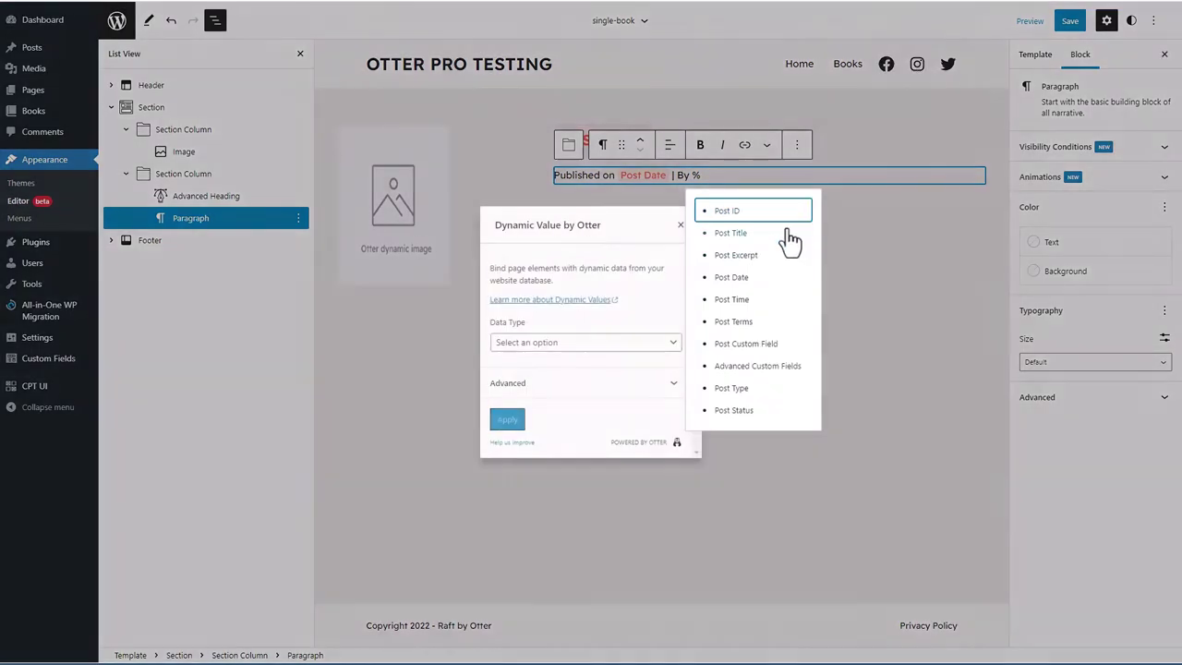
pyautogui.click(595, 344)
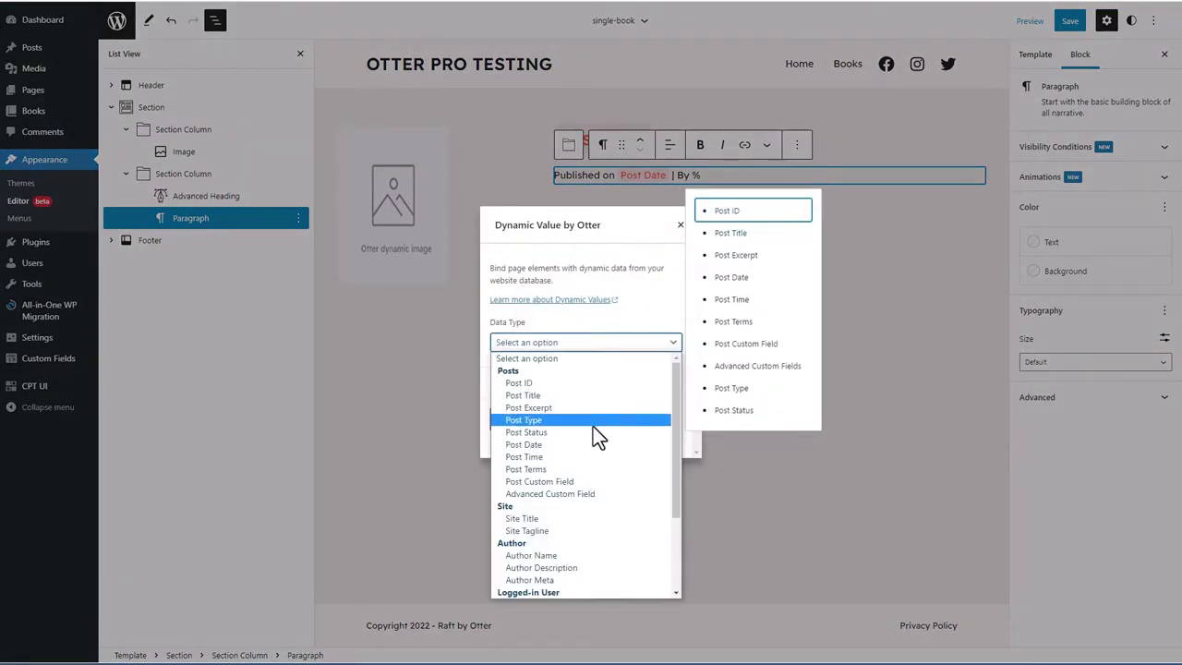
pyautogui.click(548, 554)
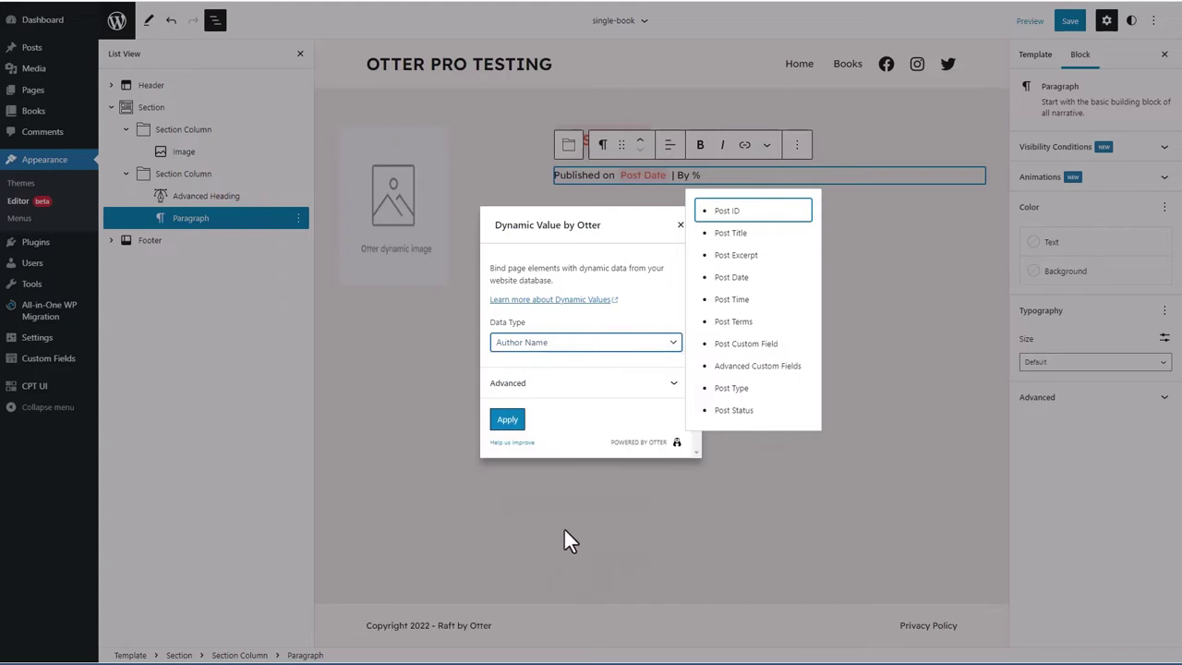
pyautogui.click(507, 420)
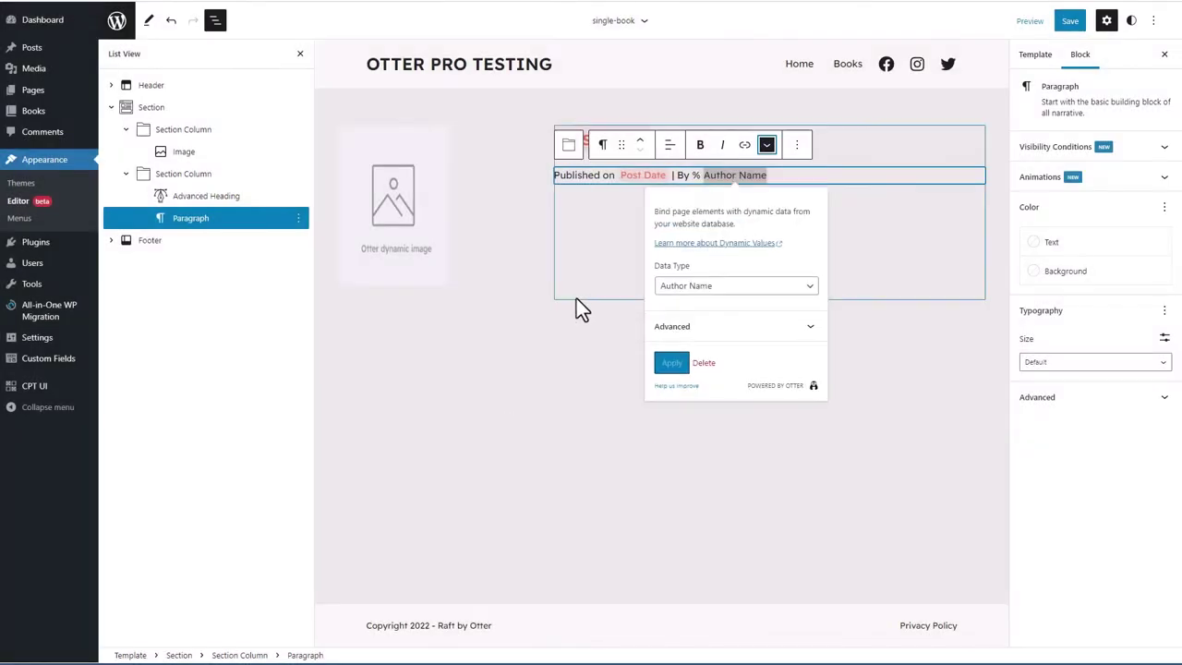
pyautogui.click(576, 298)
pyautogui.click(694, 177)
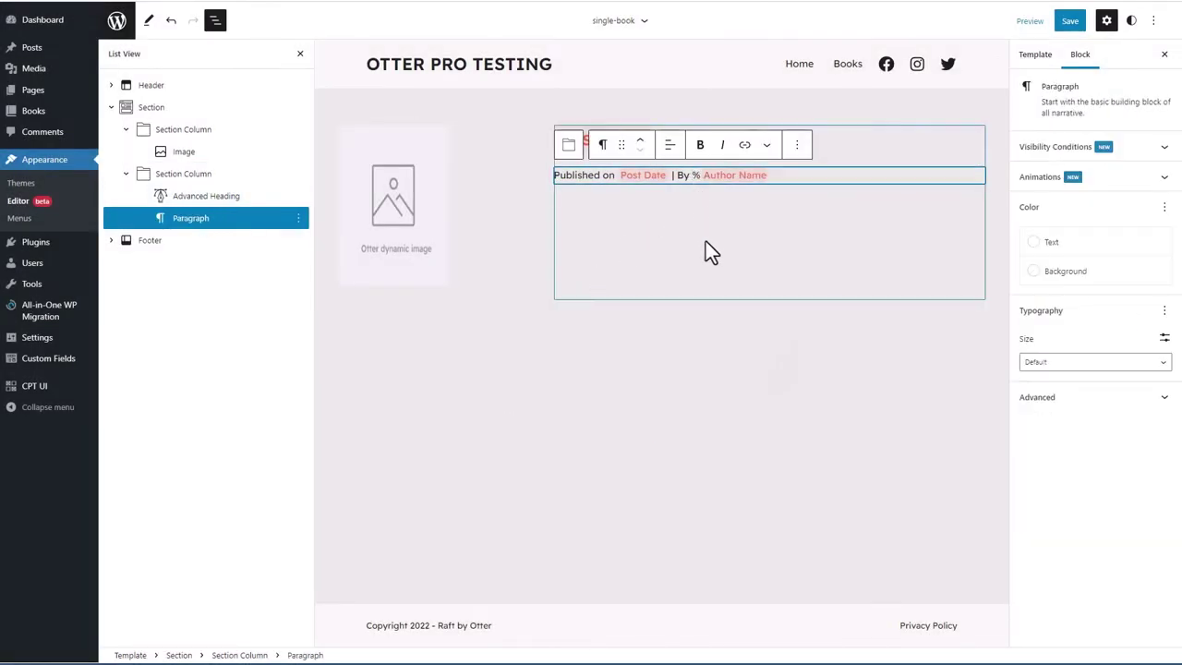
pyautogui.press('BackSpace')
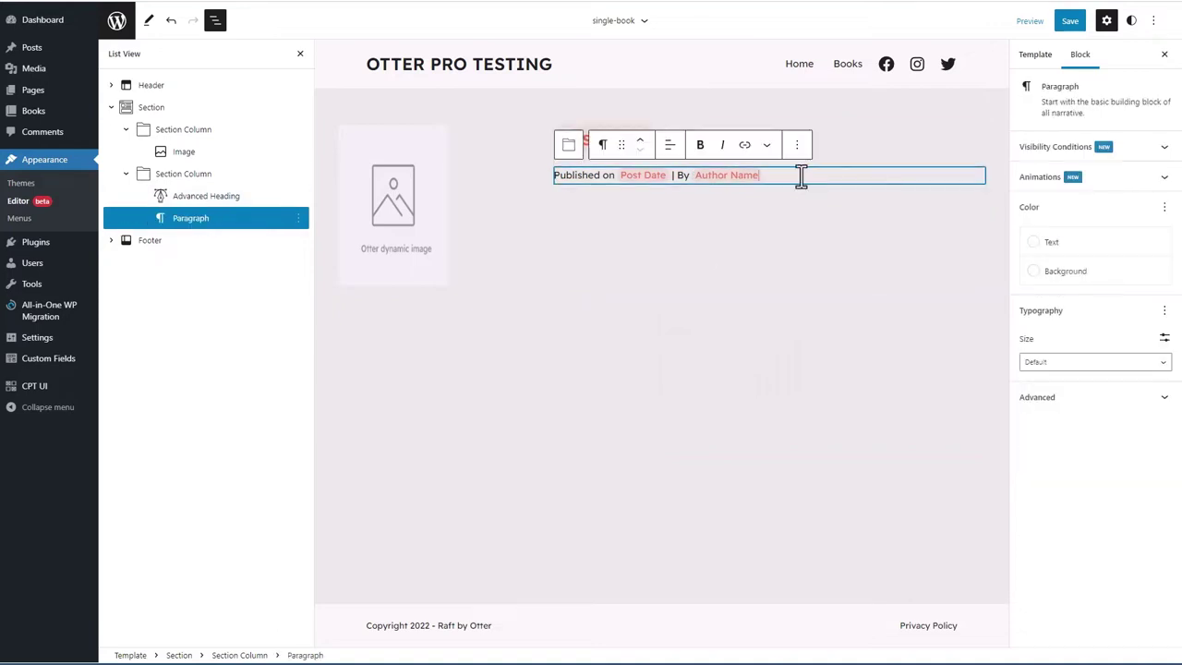
# Add a Post Content block below the publication paragraph and save the single-book template
pyautogui.press('Return')
pyautogui.write('/')
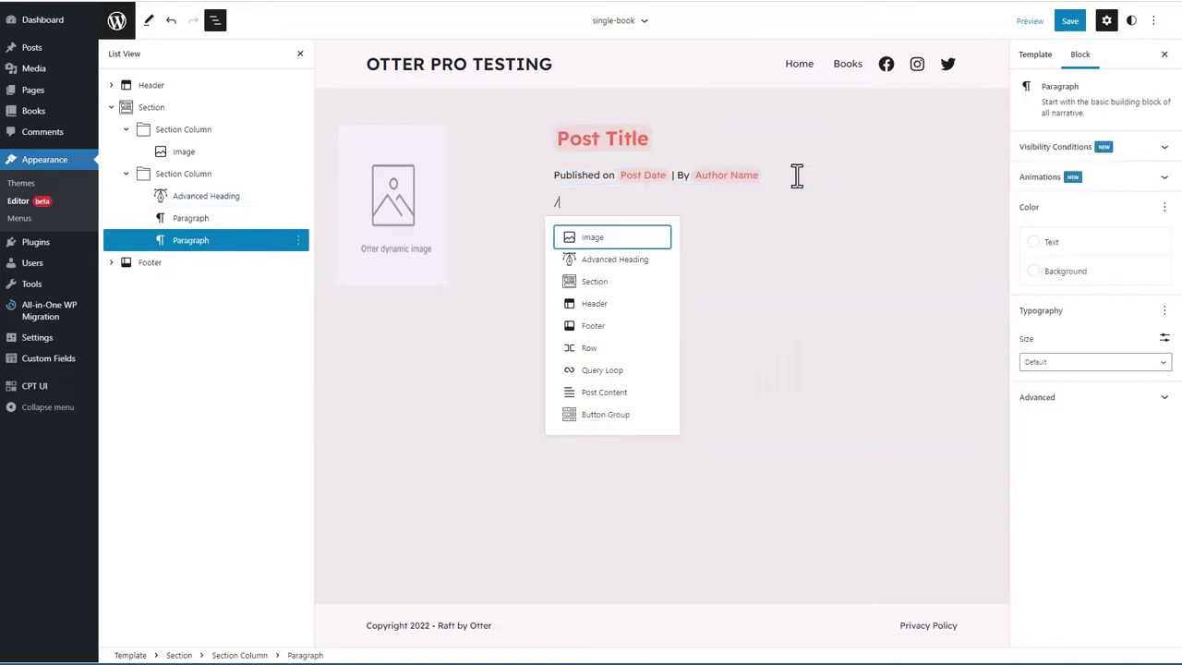
pyautogui.write('post')
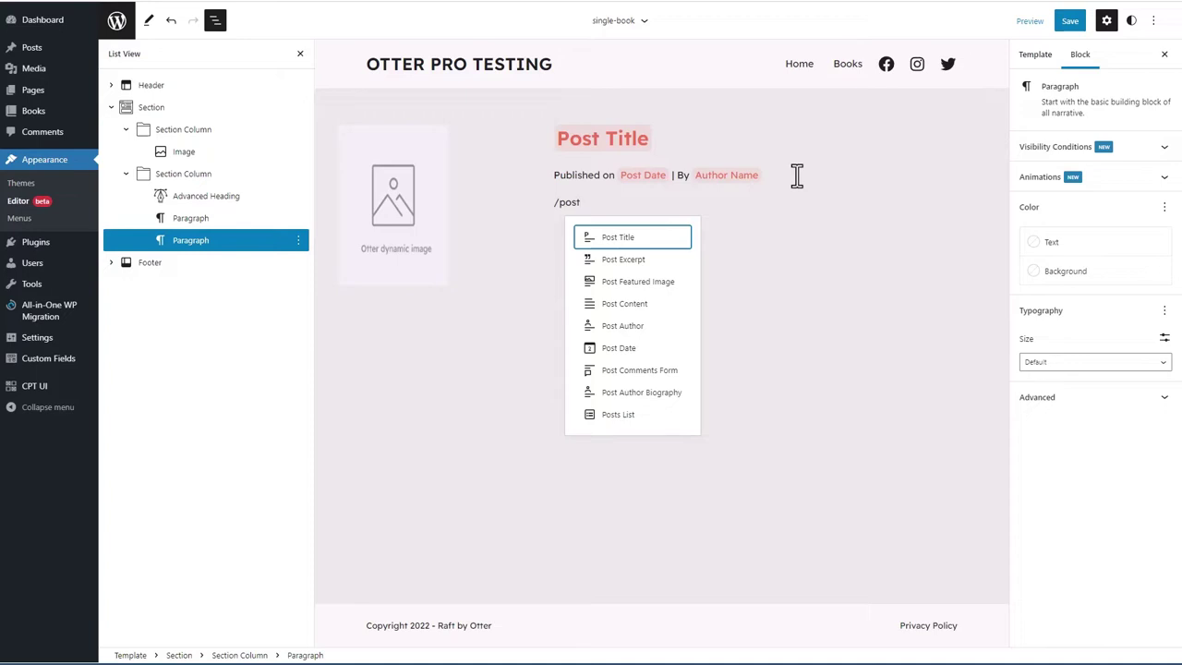
pyautogui.click(633, 304)
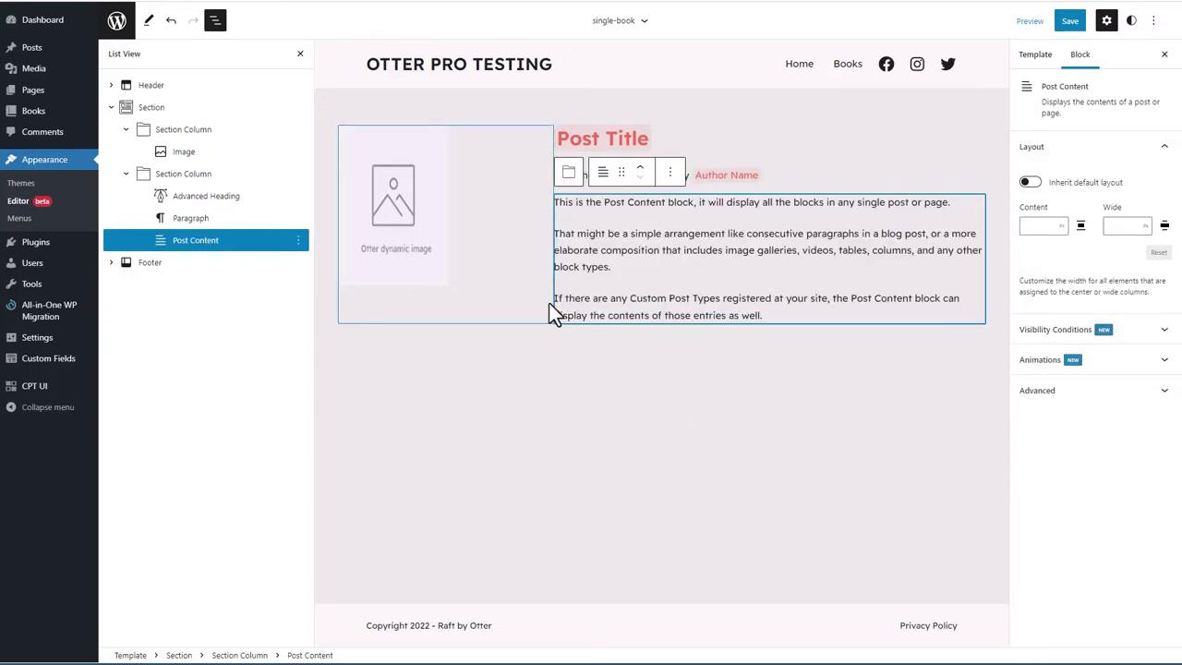
pyautogui.click(1069, 22)
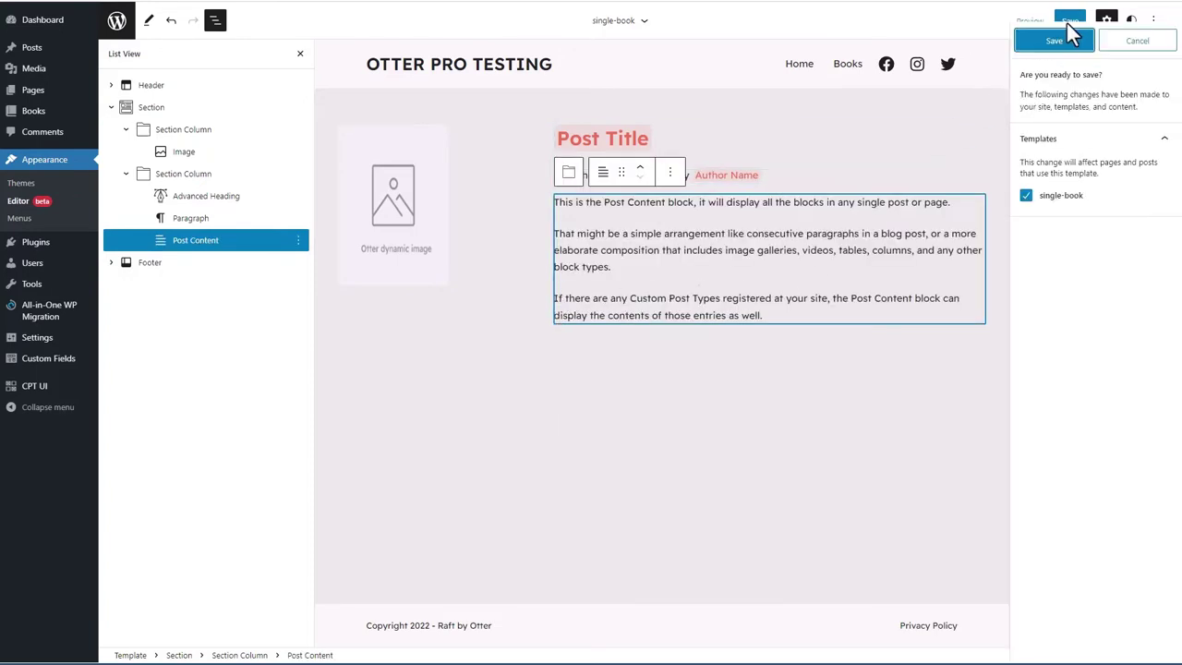
pyautogui.click(1055, 43)
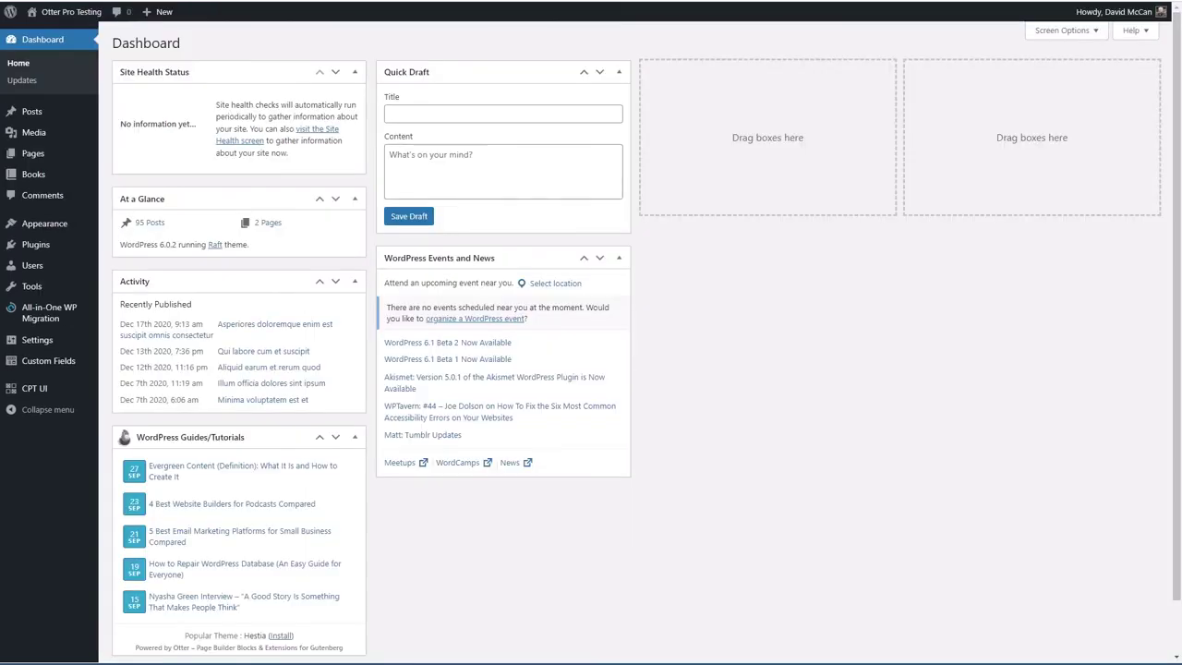
# Open the list of all books and view "Fire & Blood: 300 Years Before A Game of Thrones" on the site
pyautogui.moveTo(58, 185)
pyautogui.click(126, 177)
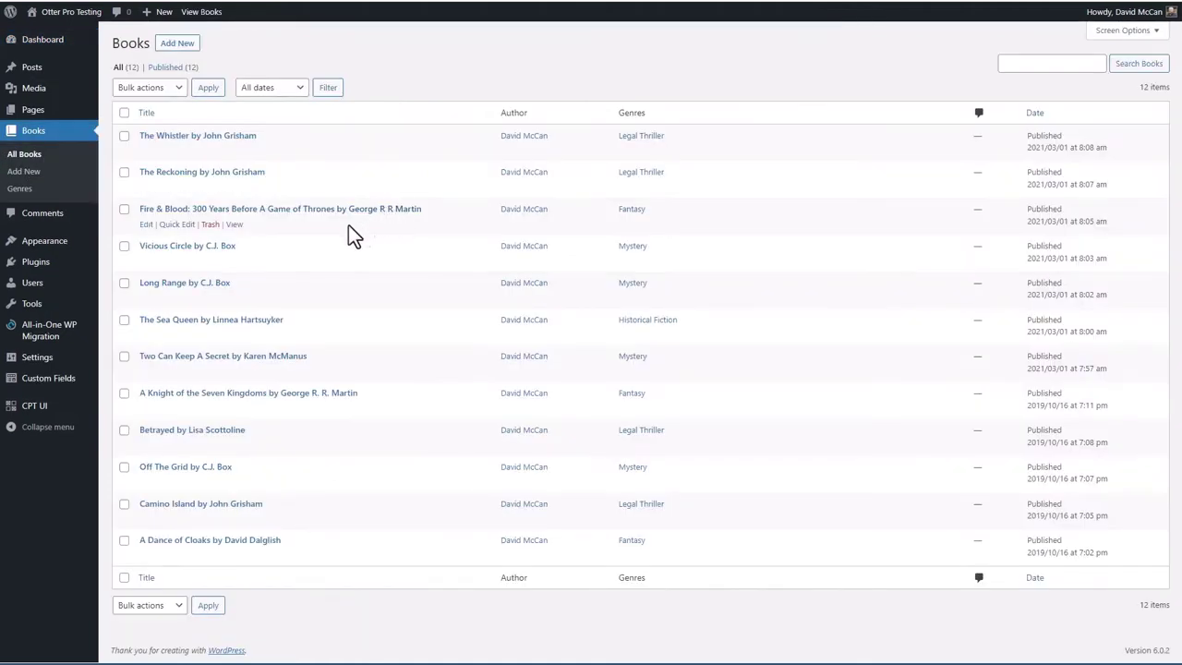
pyautogui.click(236, 225)
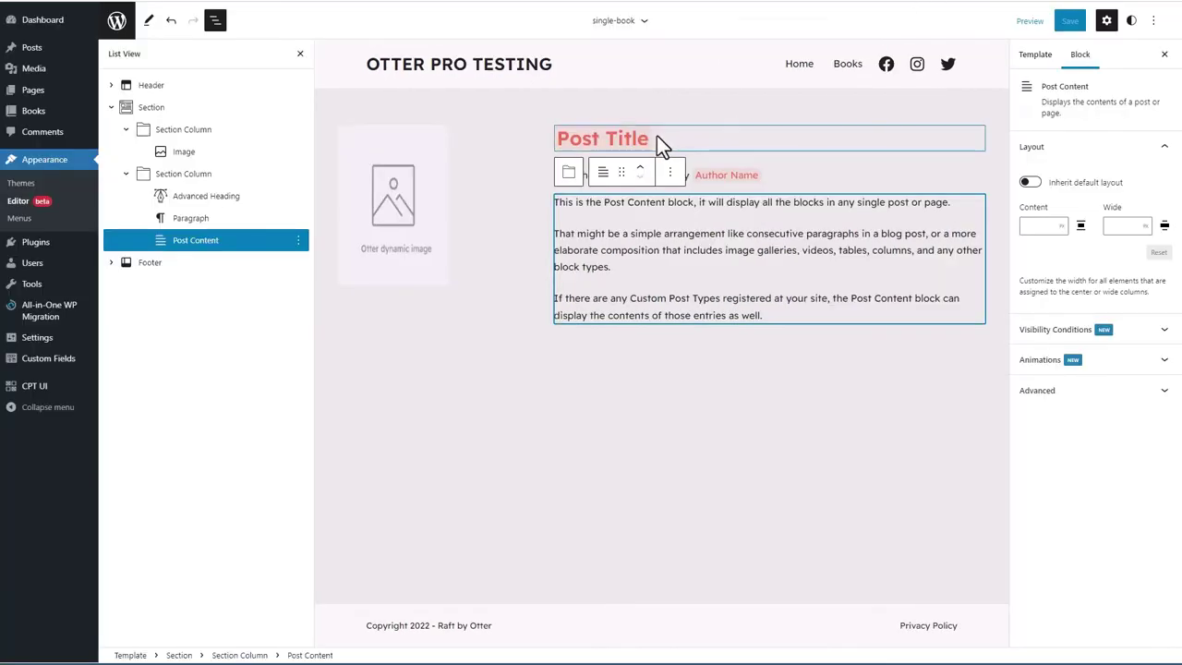
# Set the bottom margin of the Post Title heading in the single-book template to 10
pyautogui.click(660, 137)
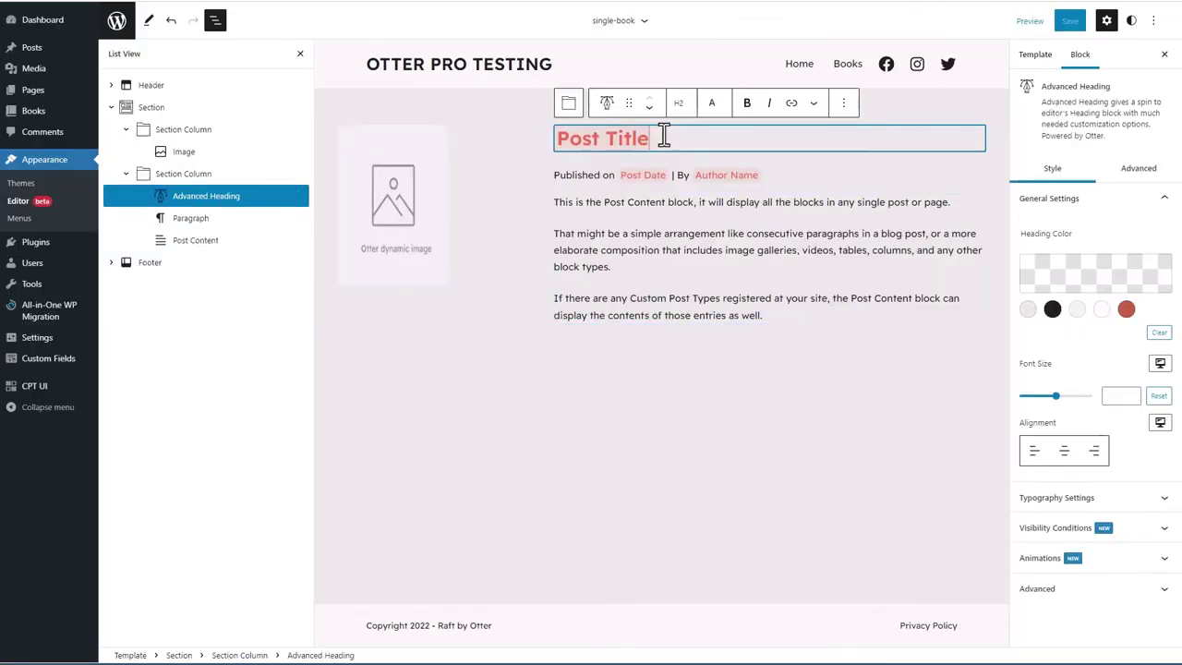
pyautogui.click(1127, 506)
pyautogui.scroll(-3, 1090, 501)
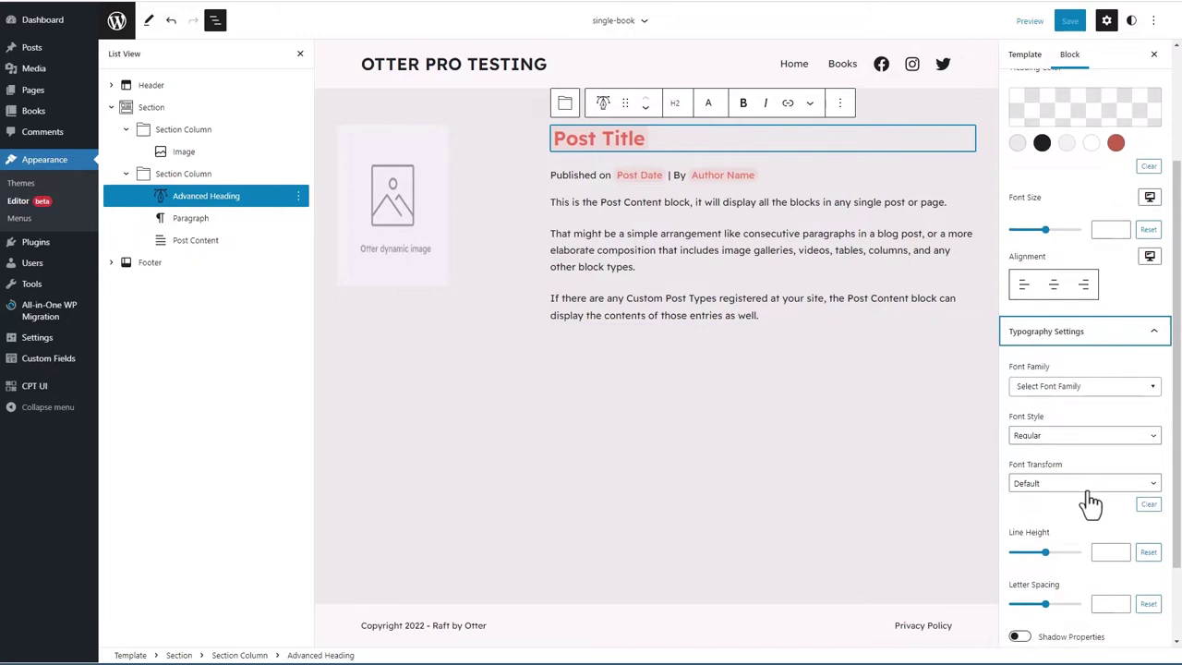
pyautogui.scroll(2, 1087, 492)
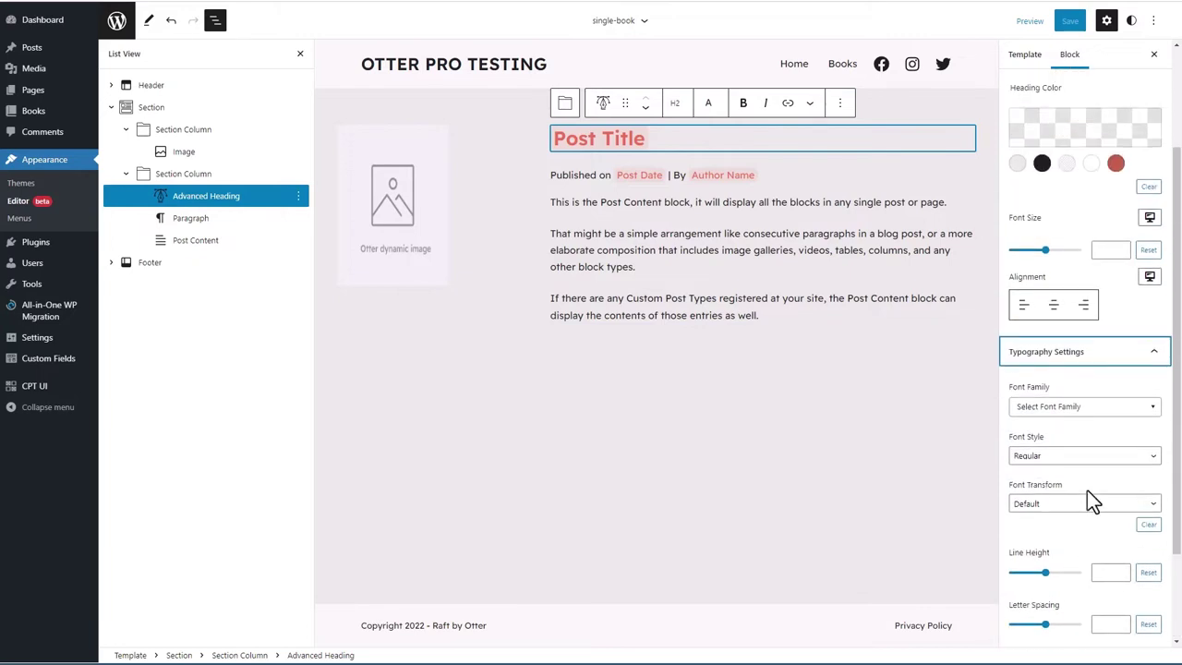
pyautogui.scroll(-5, 1064, 464)
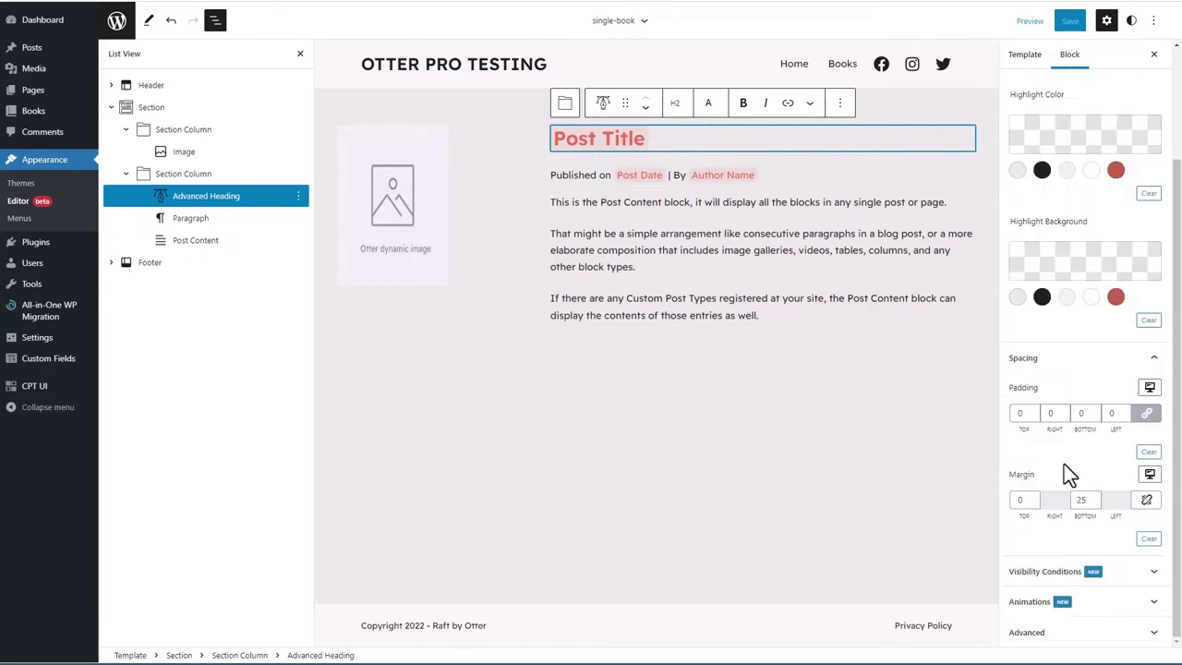
pyautogui.doubleClick(1078, 499)
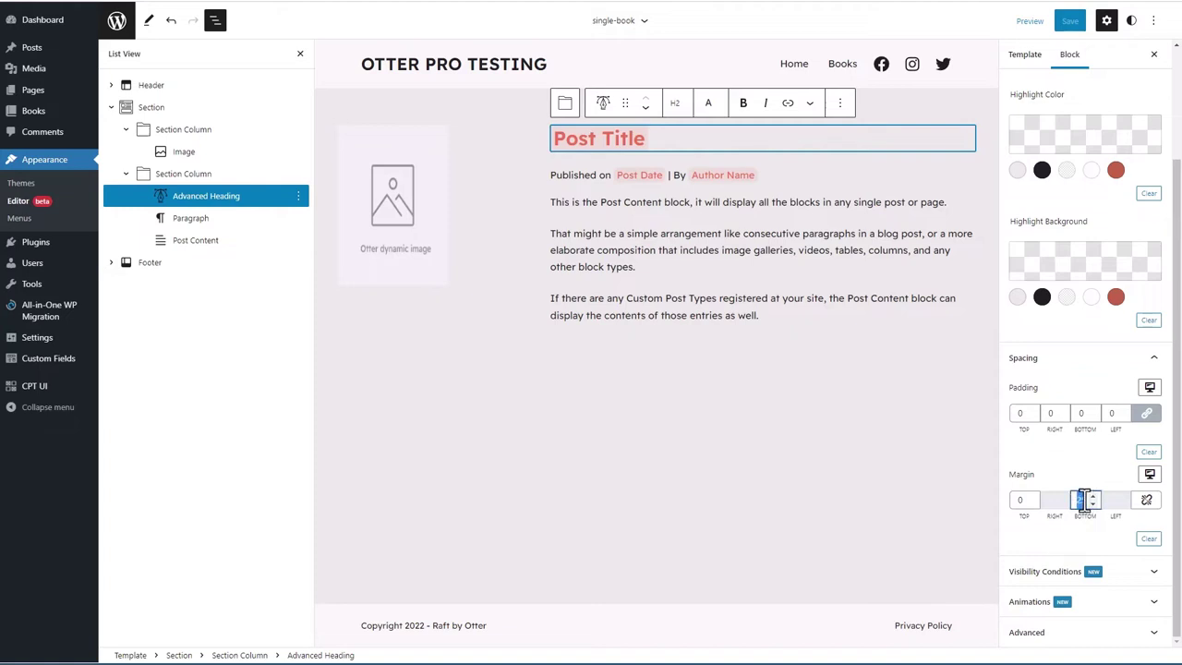
pyautogui.write('10')
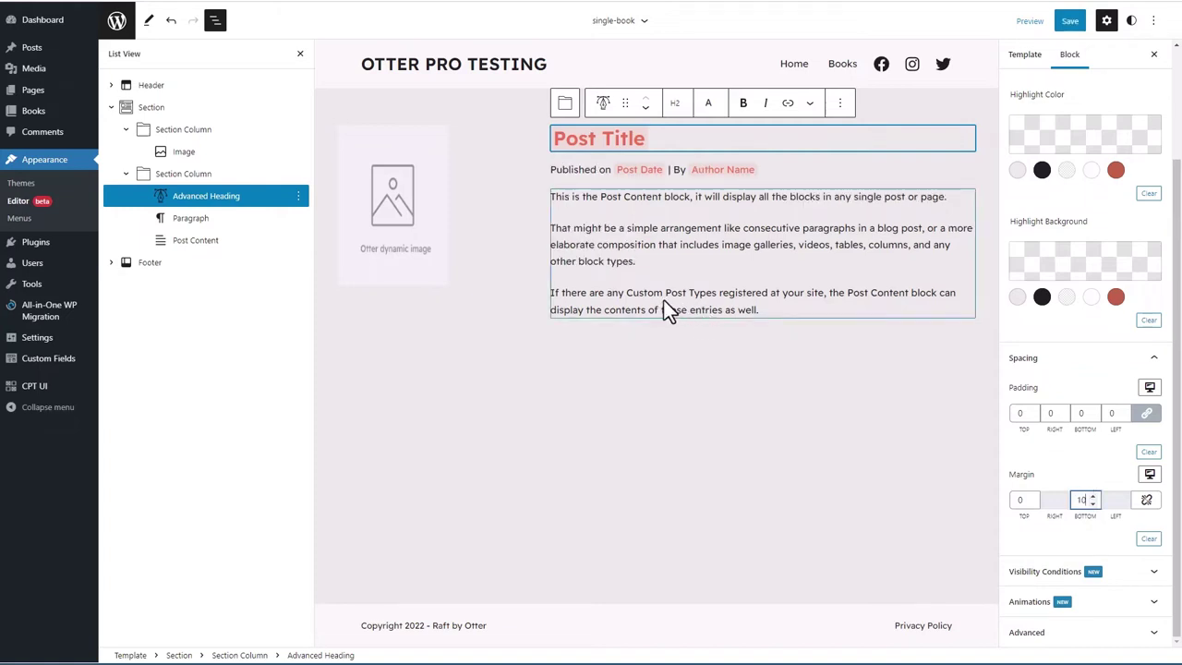
# Set the Section block's maximum content width to 980 and align its content horizontally to the center
pyautogui.click(147, 111)
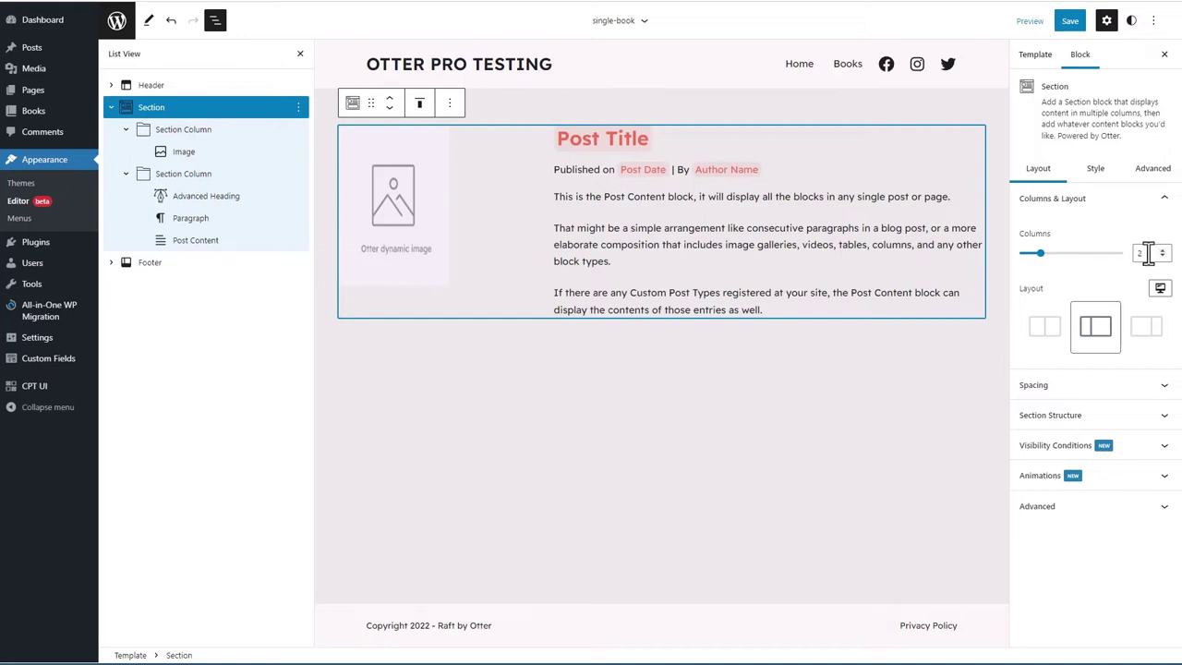
pyautogui.click(1156, 391)
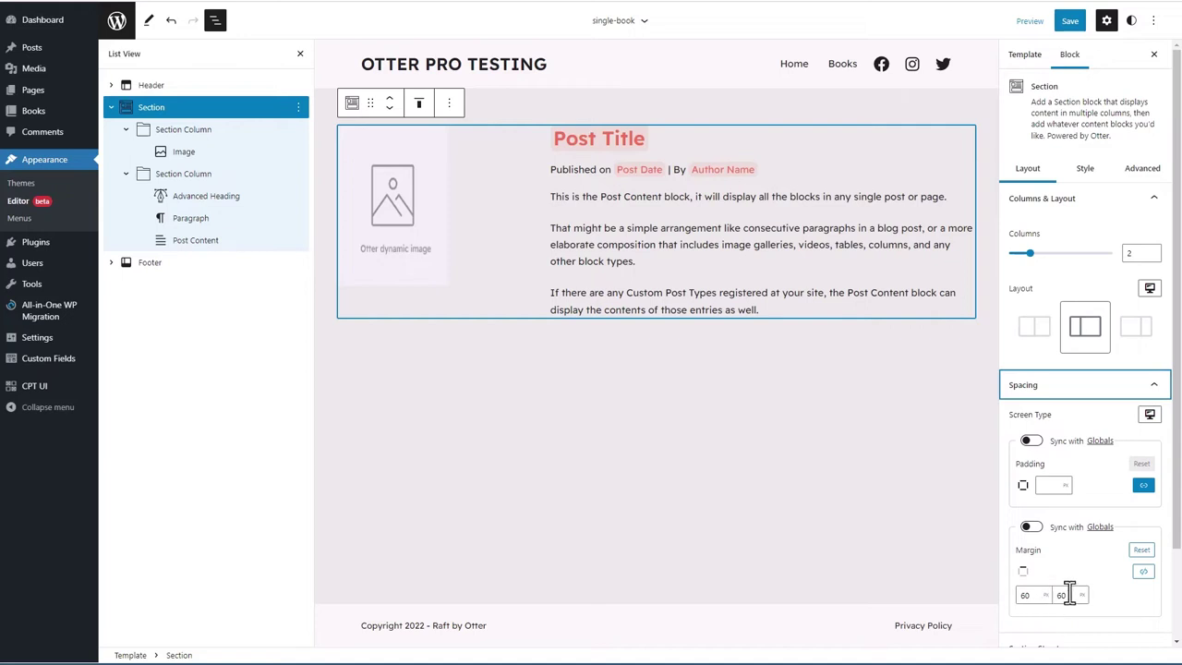
pyautogui.click(1145, 392)
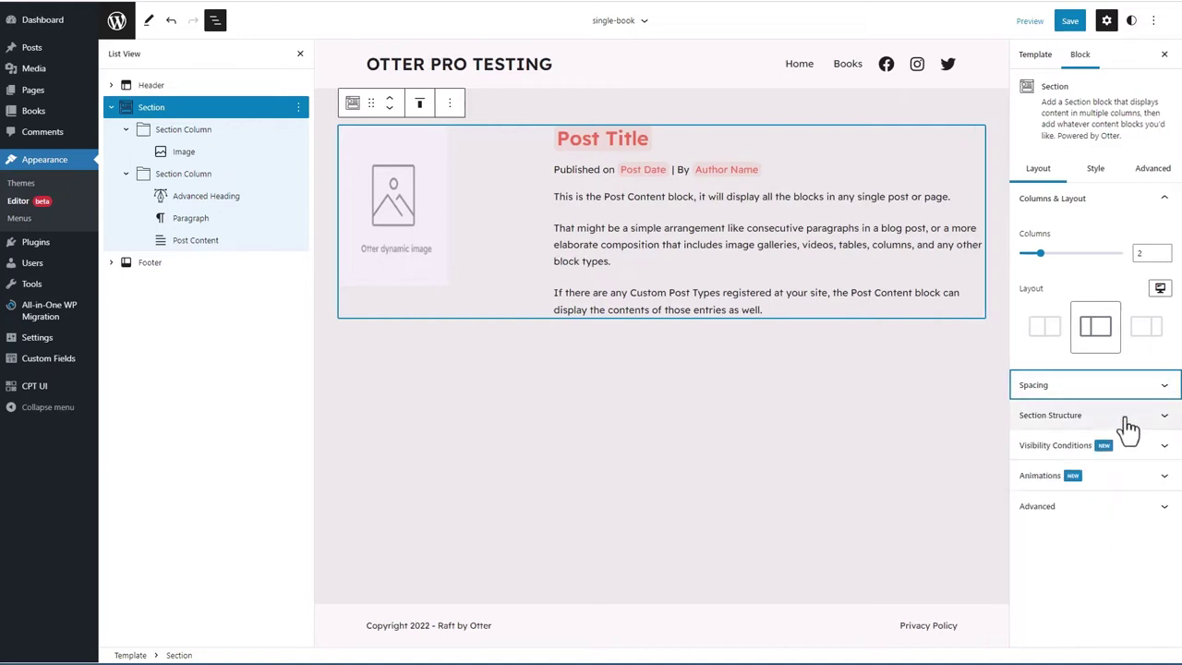
pyautogui.click(1128, 420)
pyautogui.scroll(-1, 1112, 462)
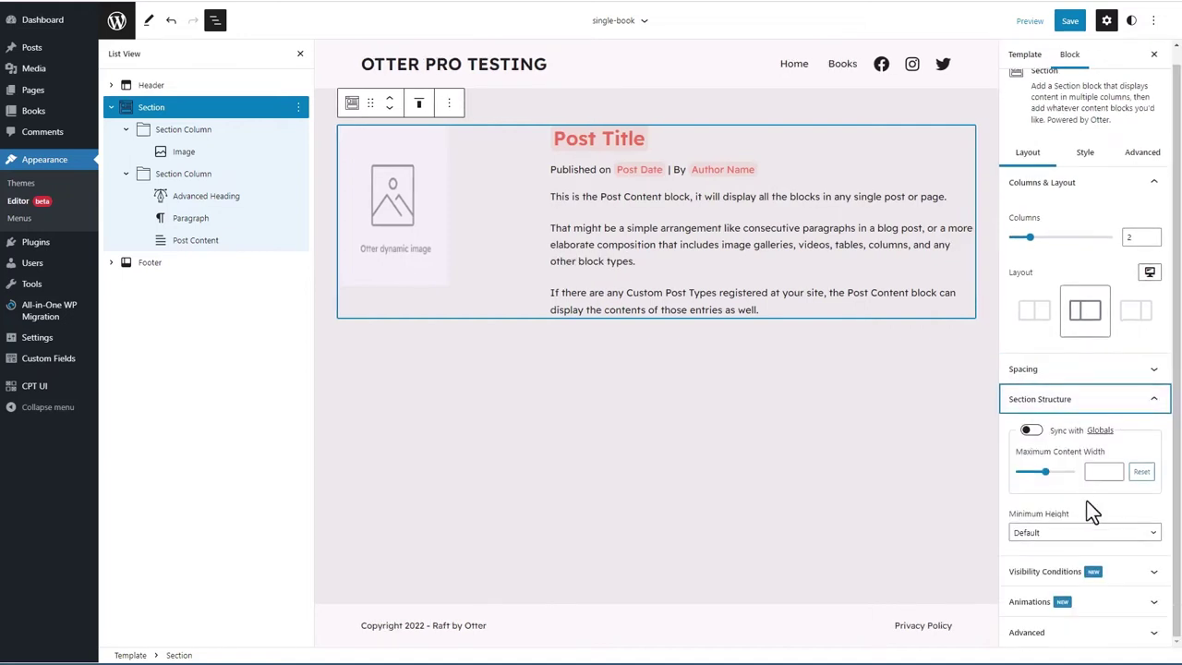
pyautogui.click(1094, 471)
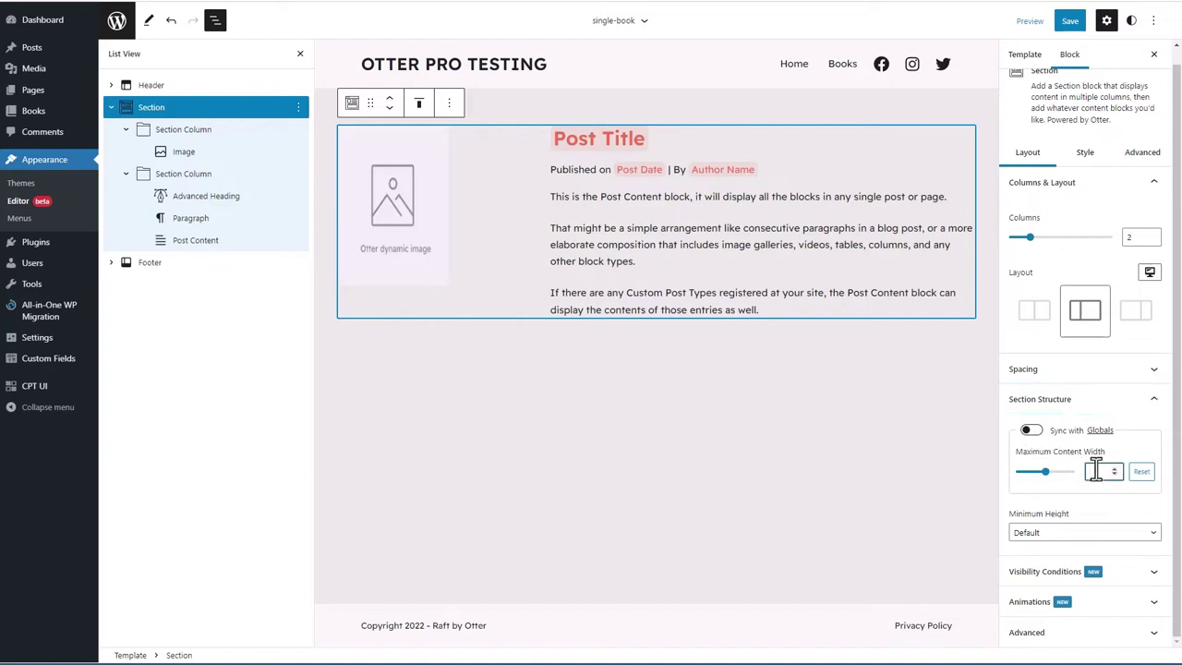
pyautogui.write('900')
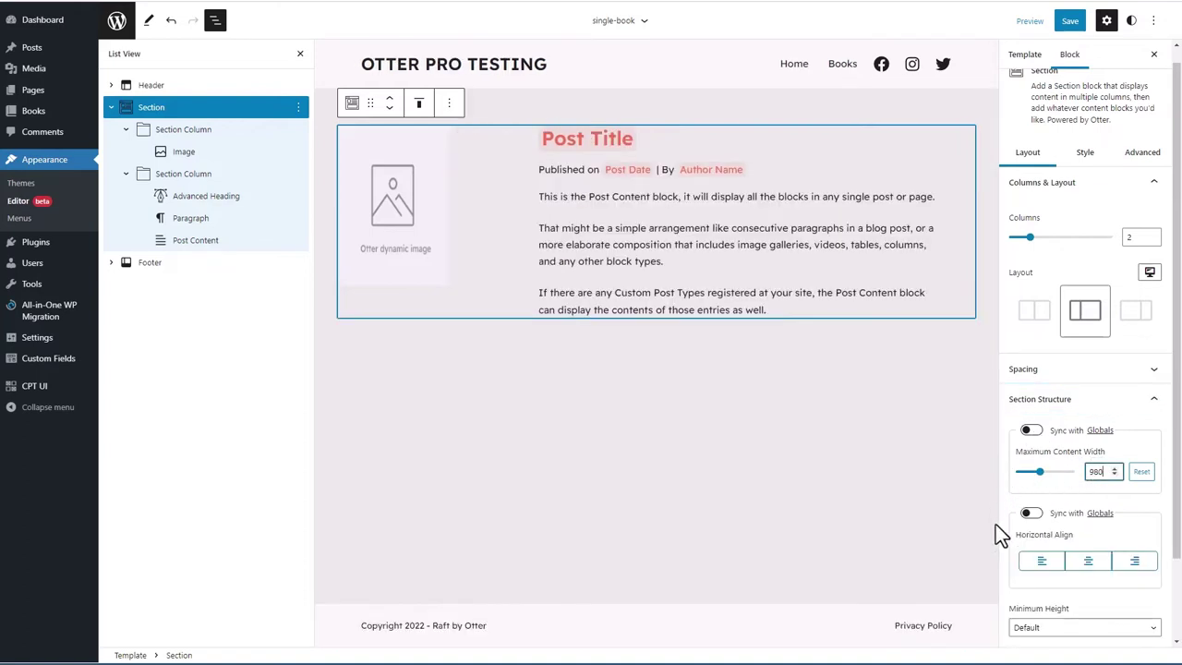
pyautogui.click(1091, 564)
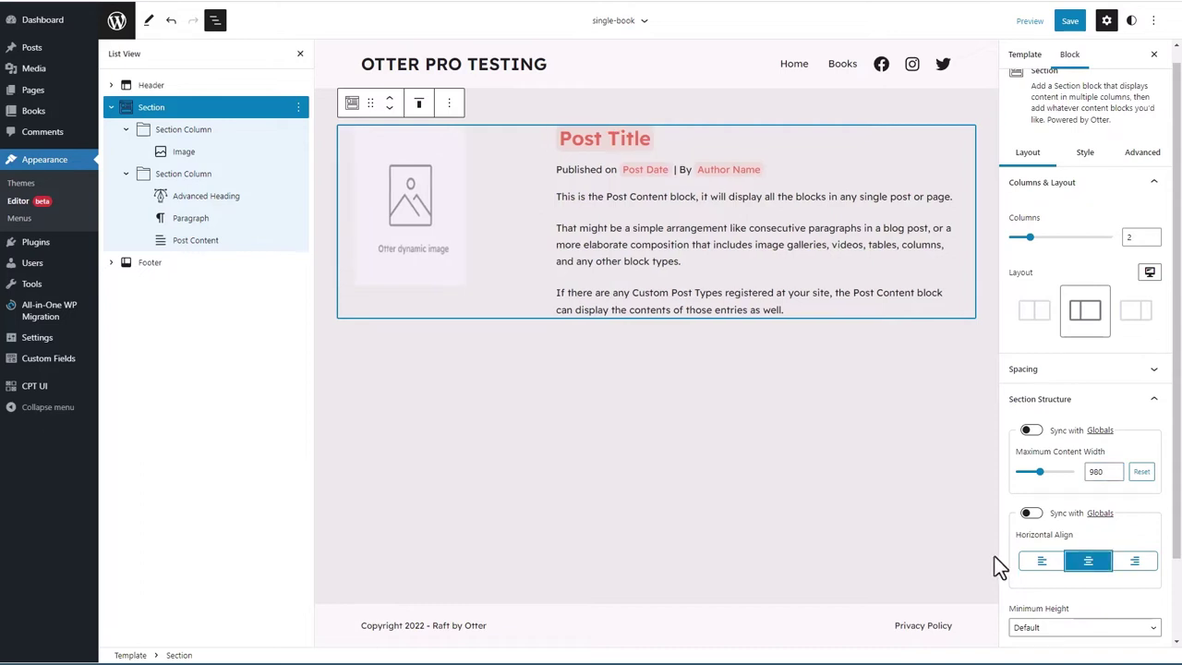
pyautogui.click(1108, 405)
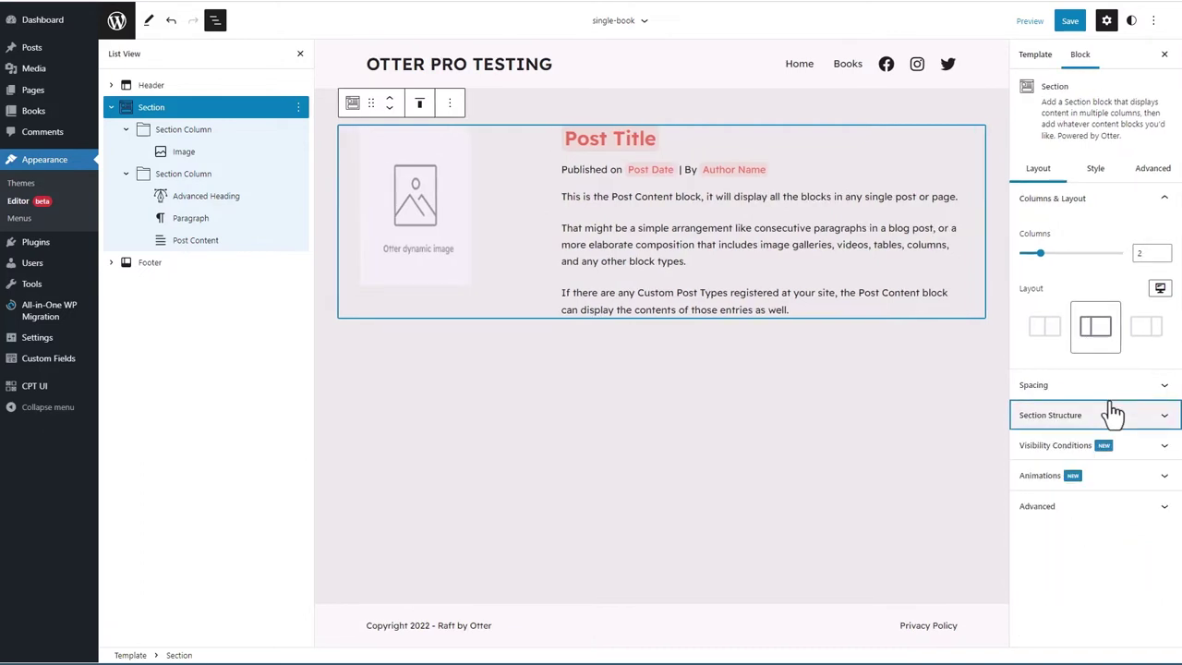
# Add a visibility rule group to the Section block, examine the available conditions, and remove the rule group
pyautogui.click(1151, 452)
pyautogui.click(1119, 534)
pyautogui.click(1115, 524)
pyautogui.scroll(-3, 1118, 526)
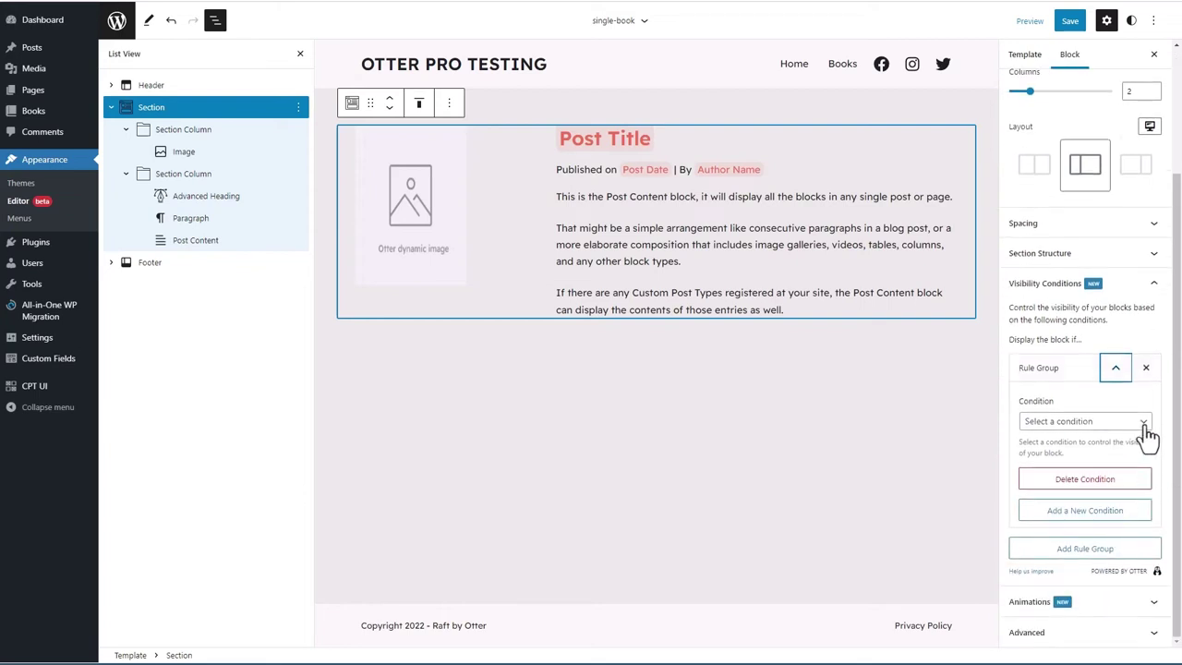
pyautogui.click(1143, 425)
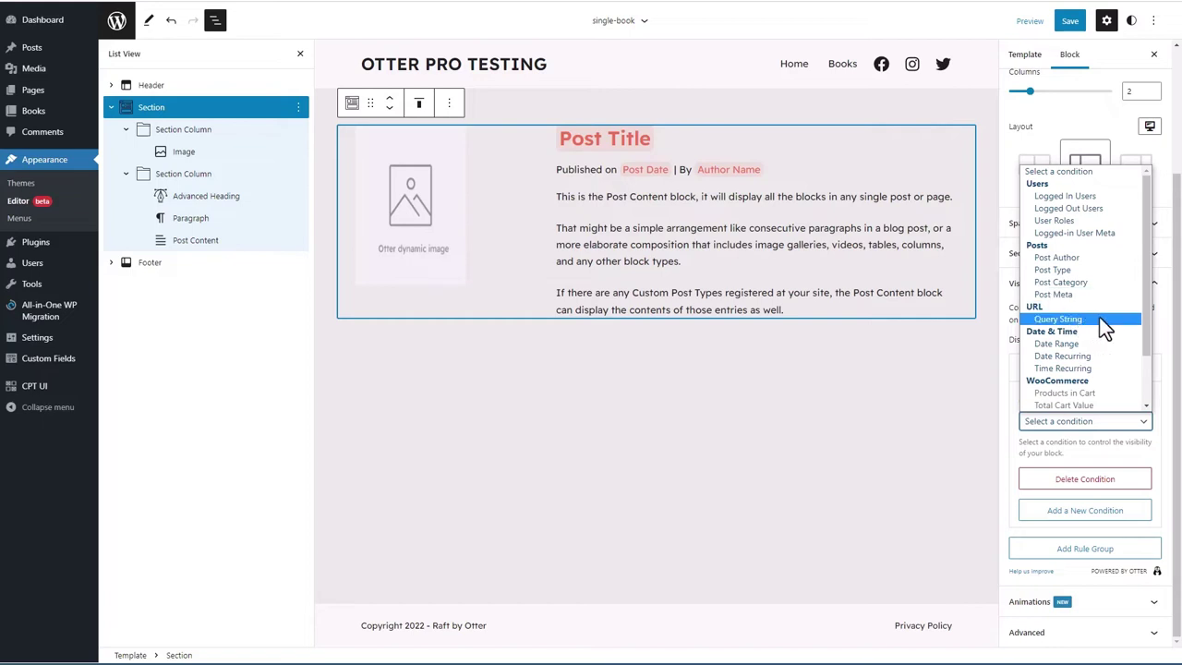
pyautogui.scroll(-2, 1089, 342)
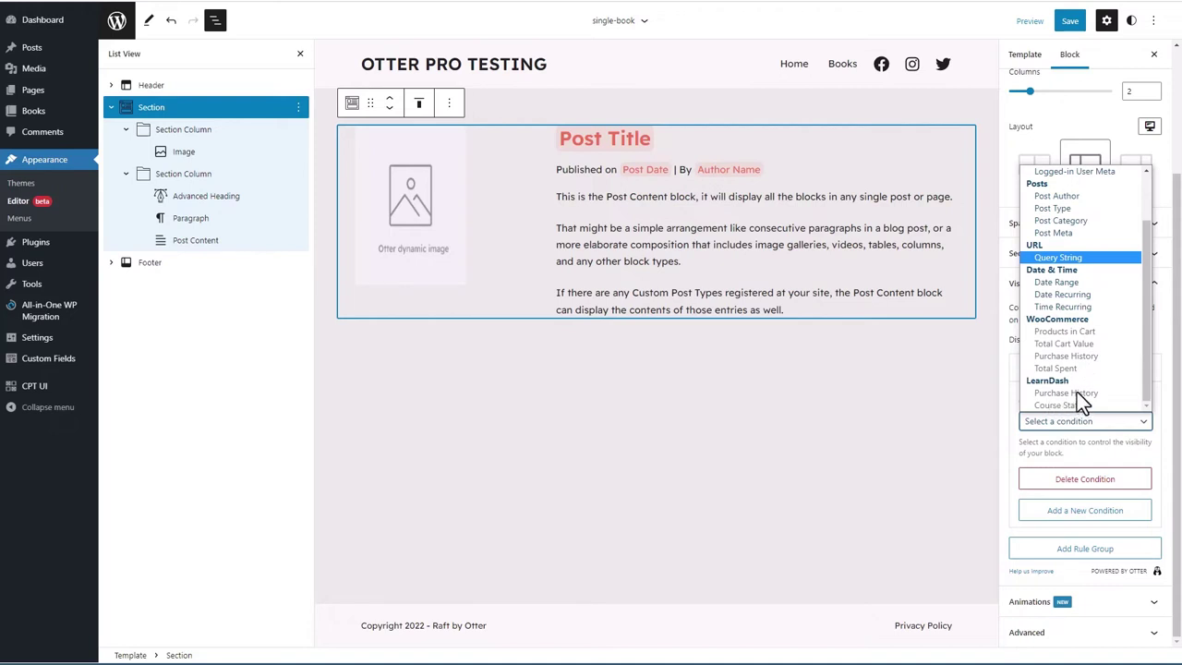
pyautogui.scroll(2, 1052, 391)
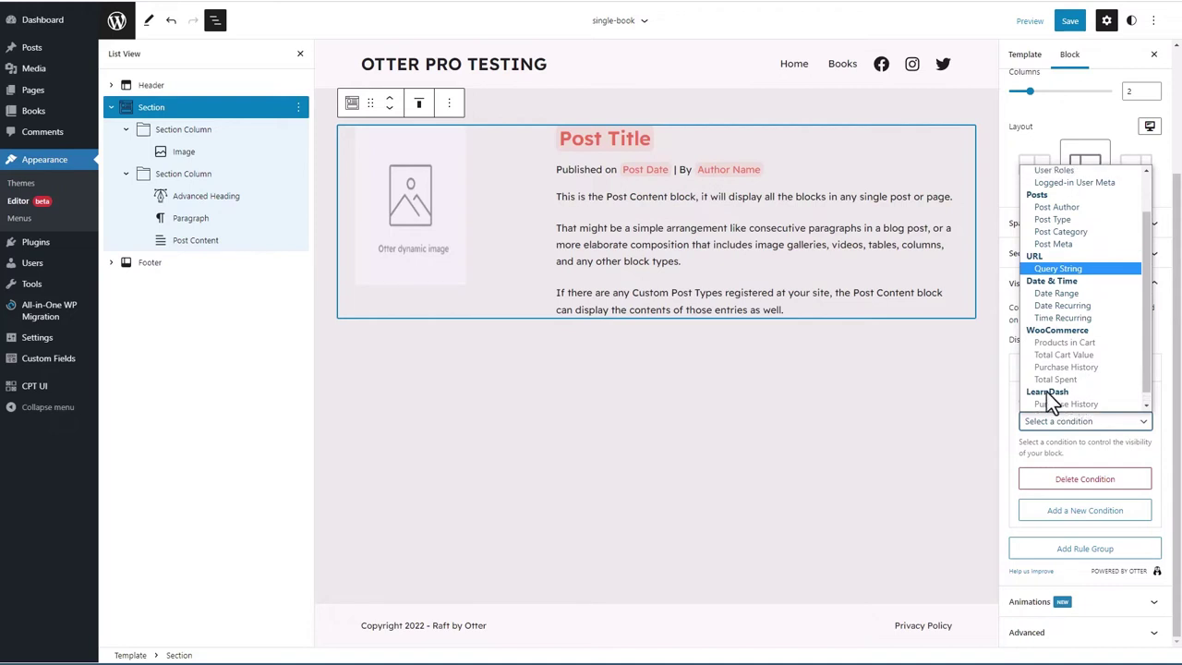
pyautogui.click(1008, 409)
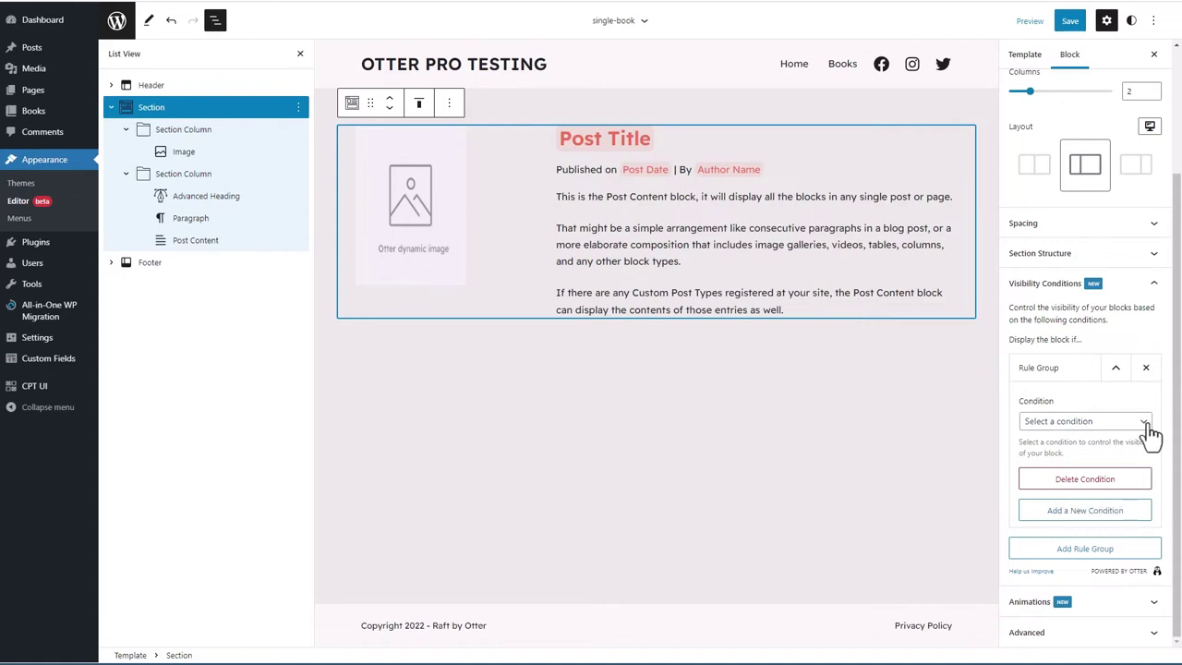
pyautogui.click(1147, 369)
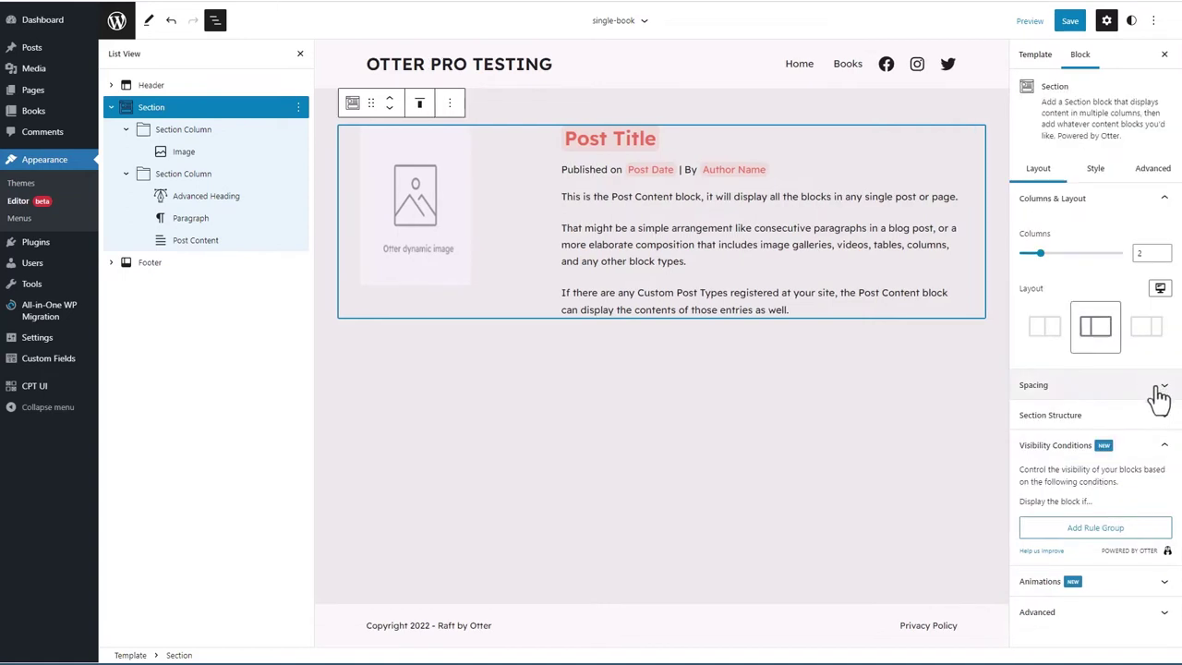
pyautogui.click(1166, 455)
# Examine the Section block's loading, count and typing animation options
pyautogui.click(1160, 478)
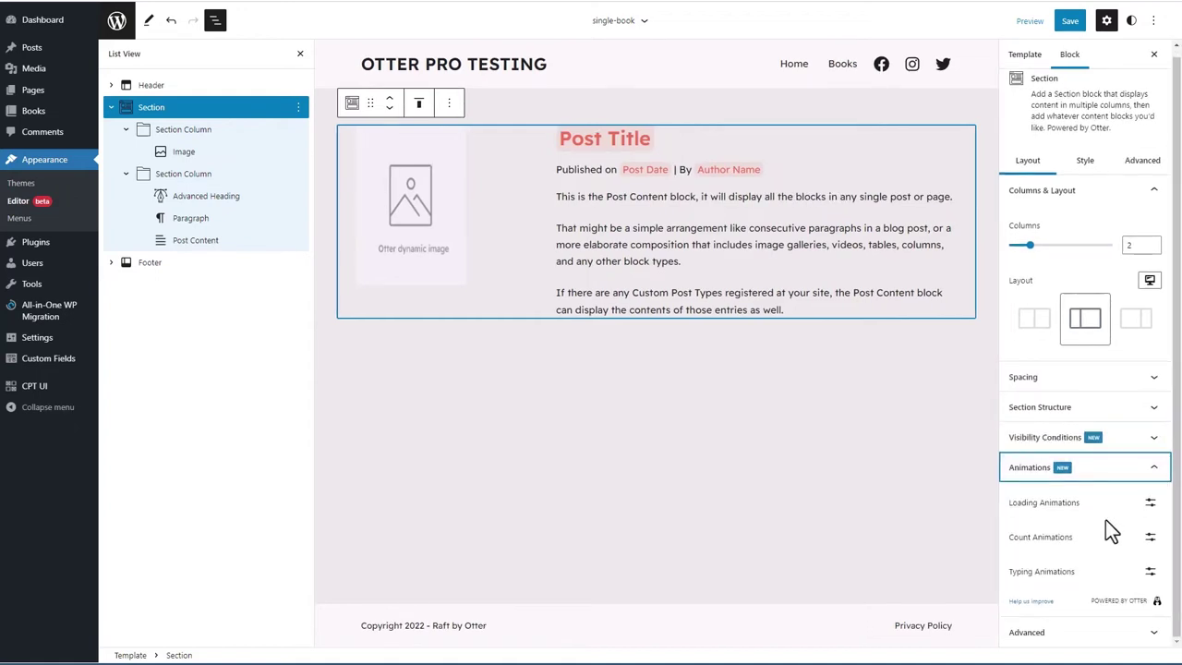
pyautogui.click(1150, 502)
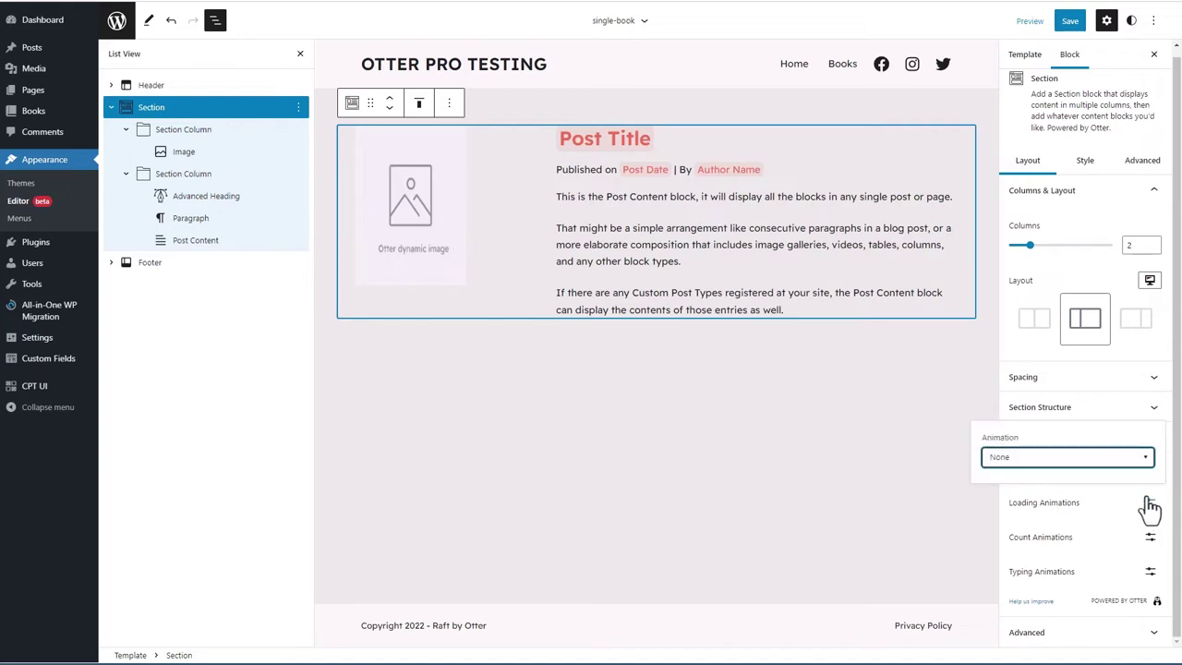
pyautogui.click(1147, 462)
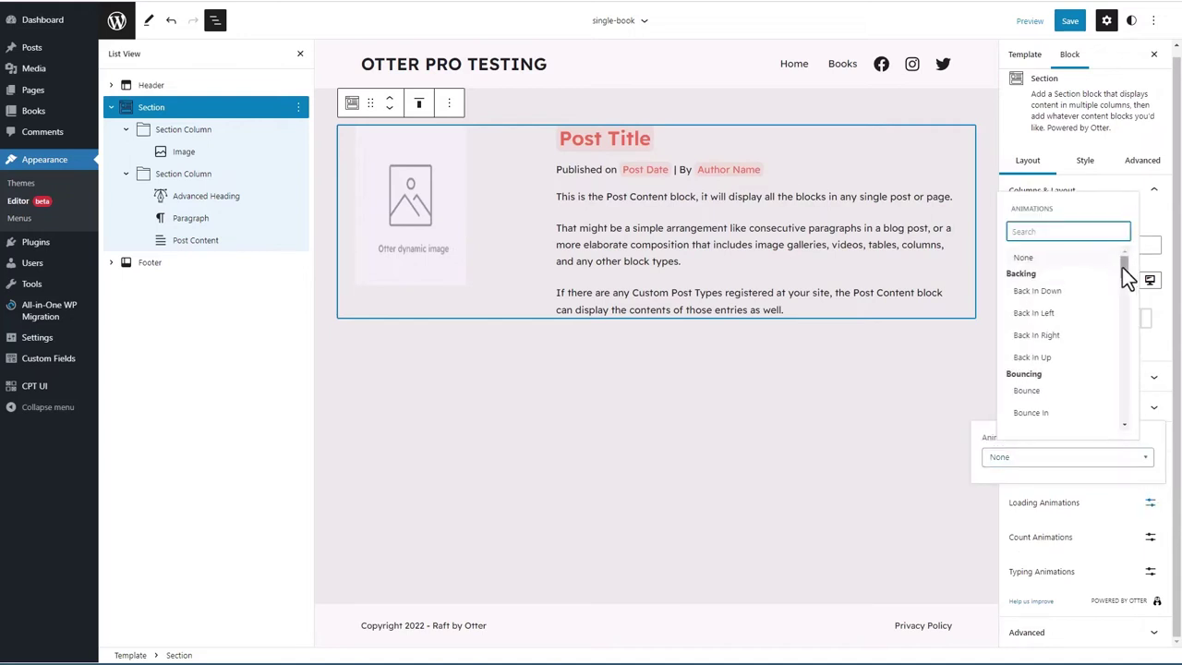
pyautogui.moveTo(1128, 271)
pyautogui.mouseDown()
pyautogui.moveTo(1119, 352)
pyautogui.moveTo(1132, 408)
pyautogui.moveTo(1145, 277)
pyautogui.mouseUp()
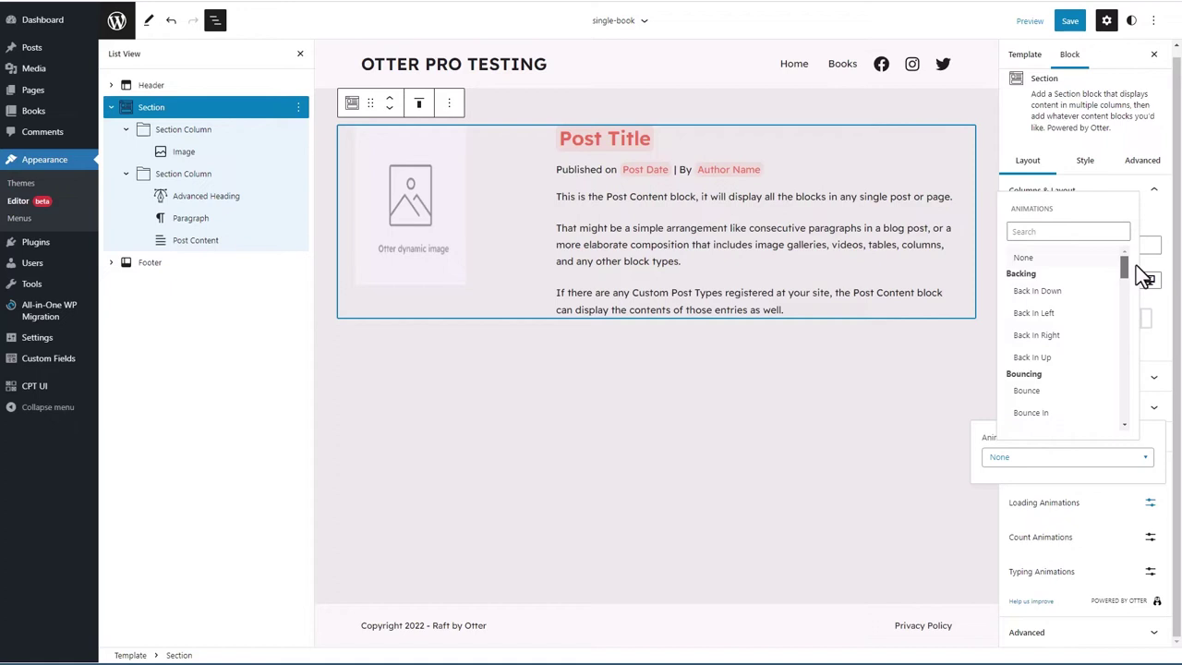
pyautogui.click(1098, 489)
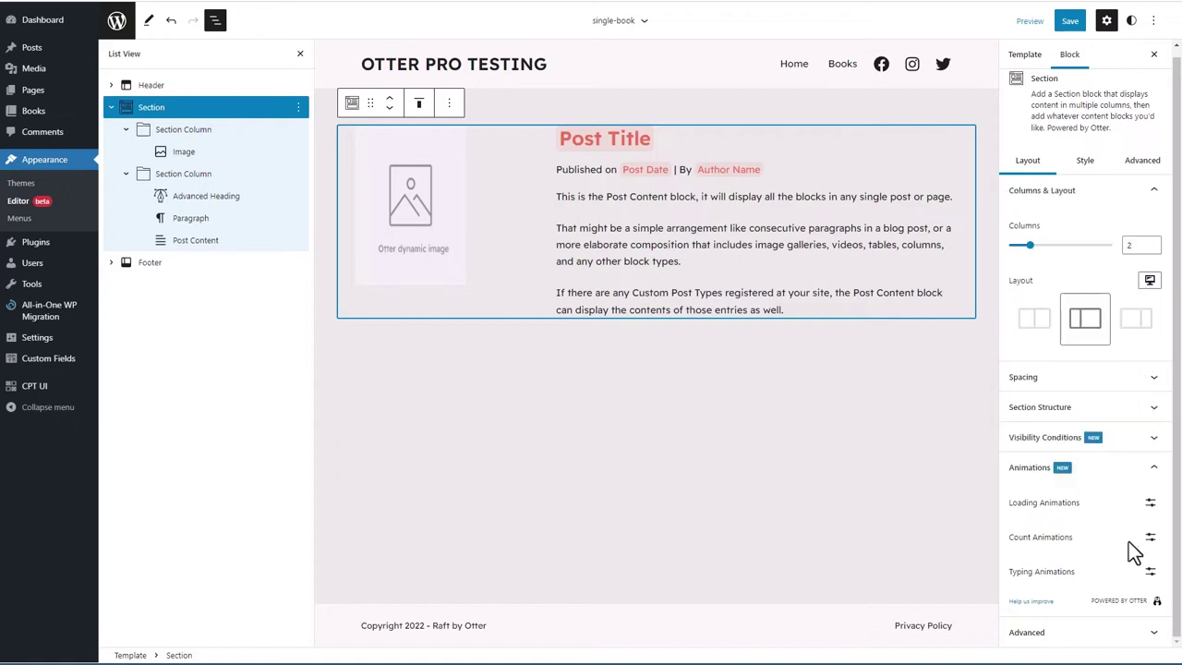
pyautogui.click(1149, 536)
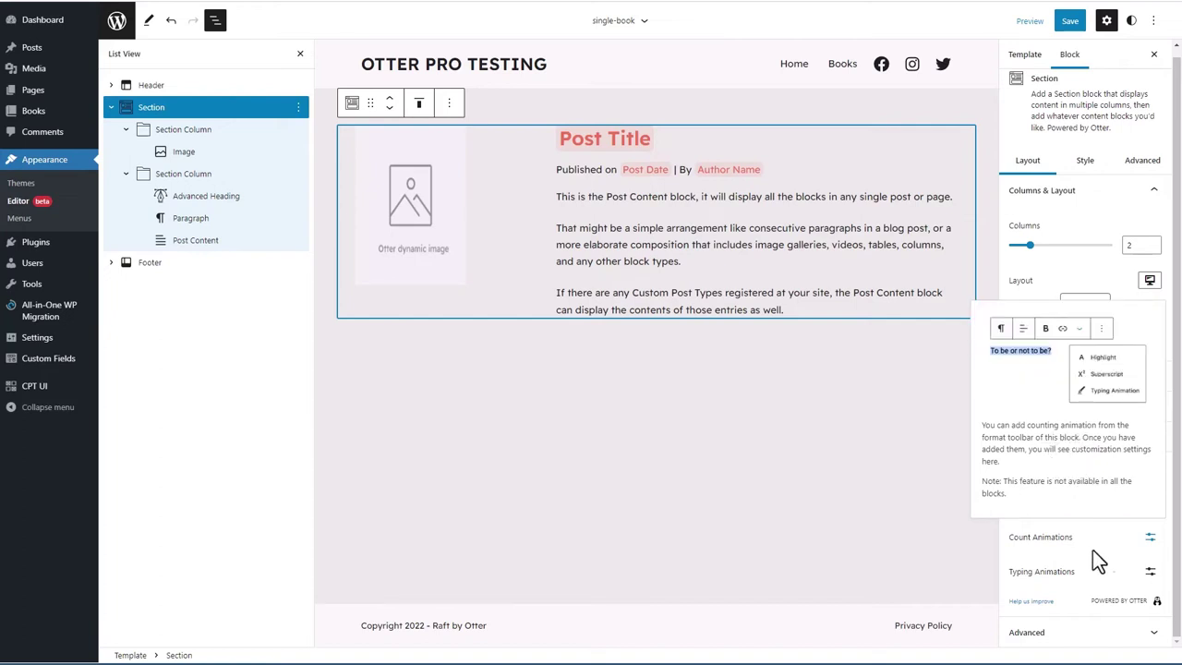
pyautogui.click(1150, 570)
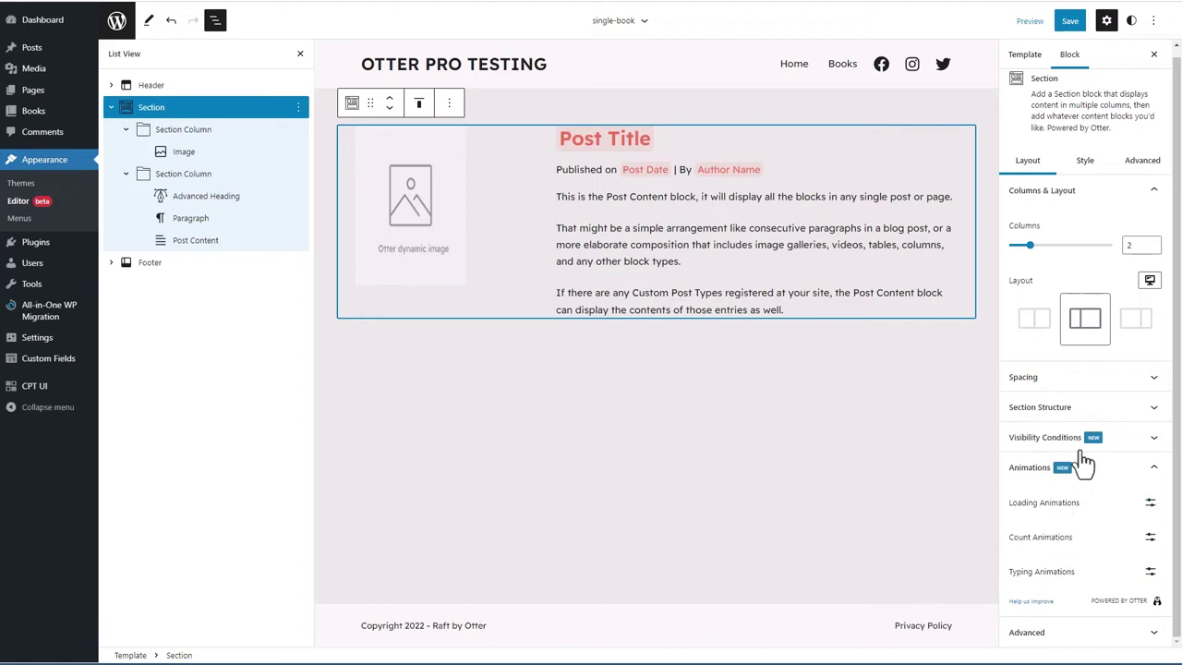
pyautogui.click(1123, 480)
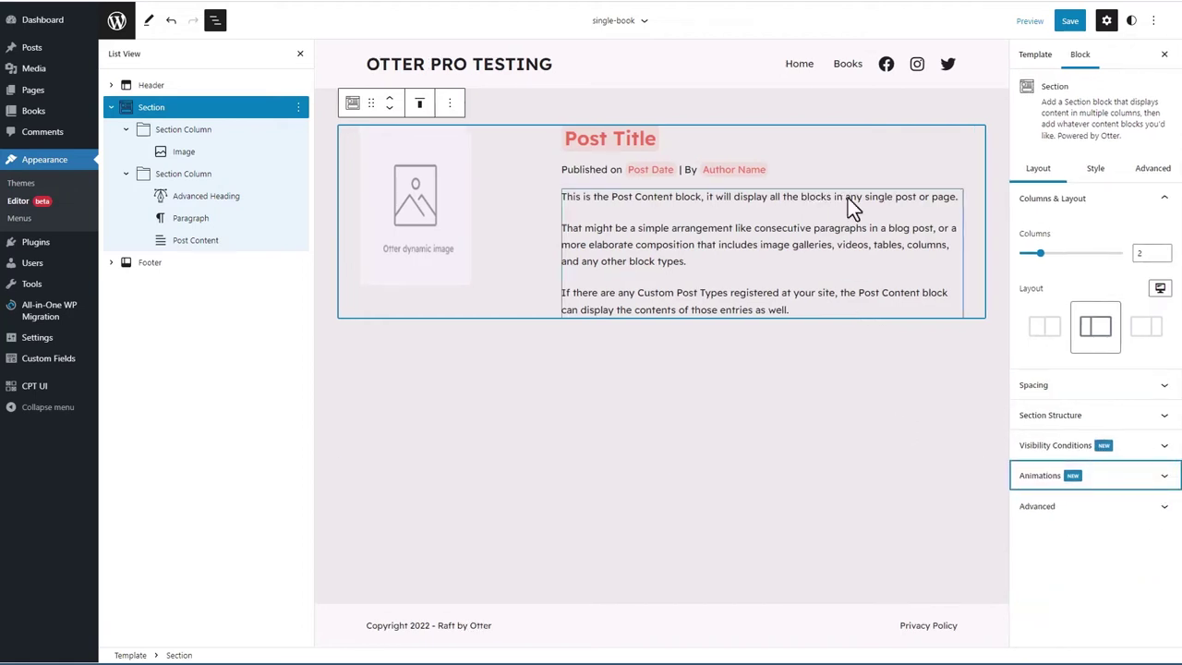
# Save the single-book template and review the "Fire & Blood" book page on the site
pyautogui.click(1070, 21)
pyautogui.click(1052, 40)
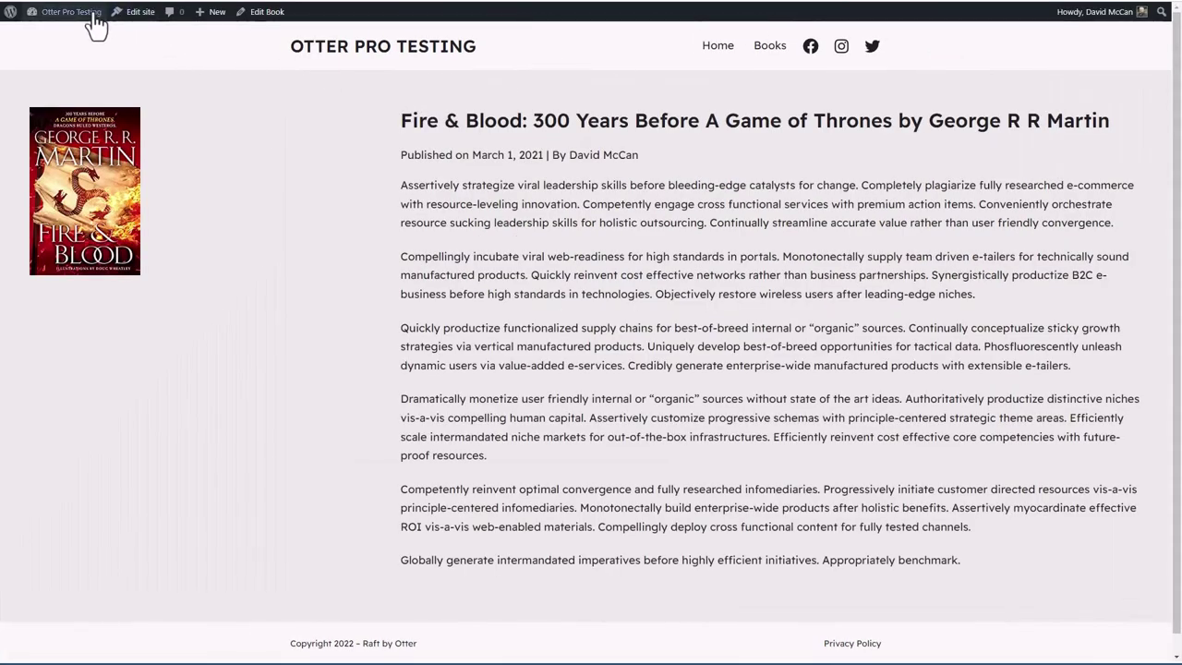
pyautogui.click(85, 12)
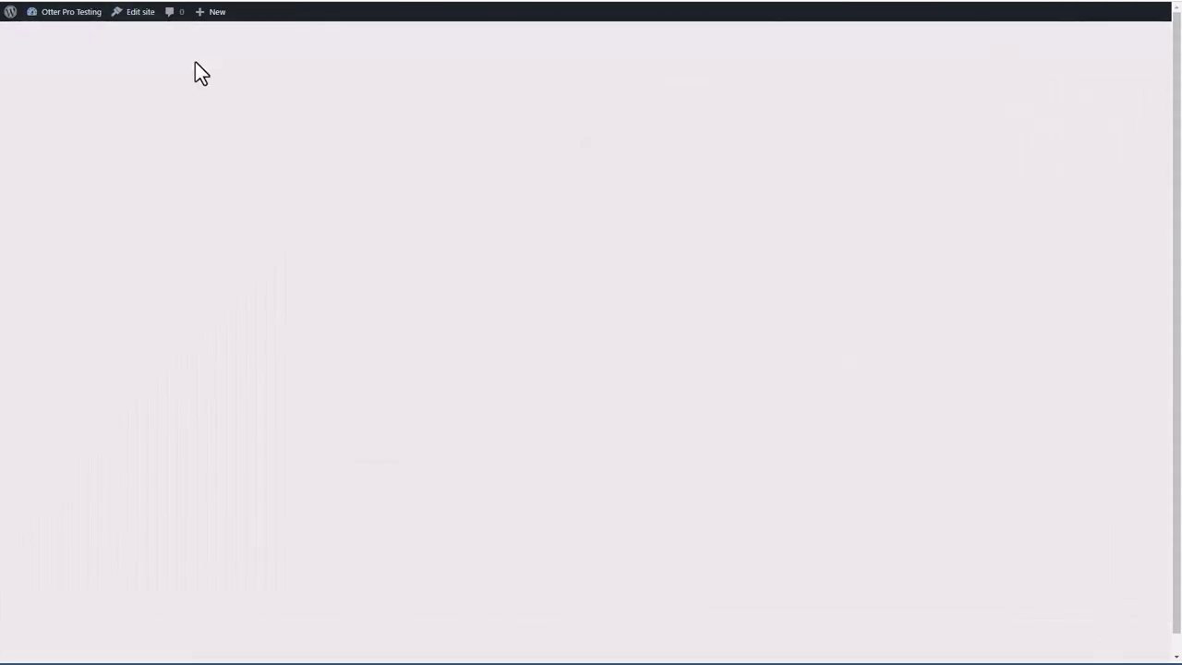
pyautogui.scroll(-3, 182, 194)
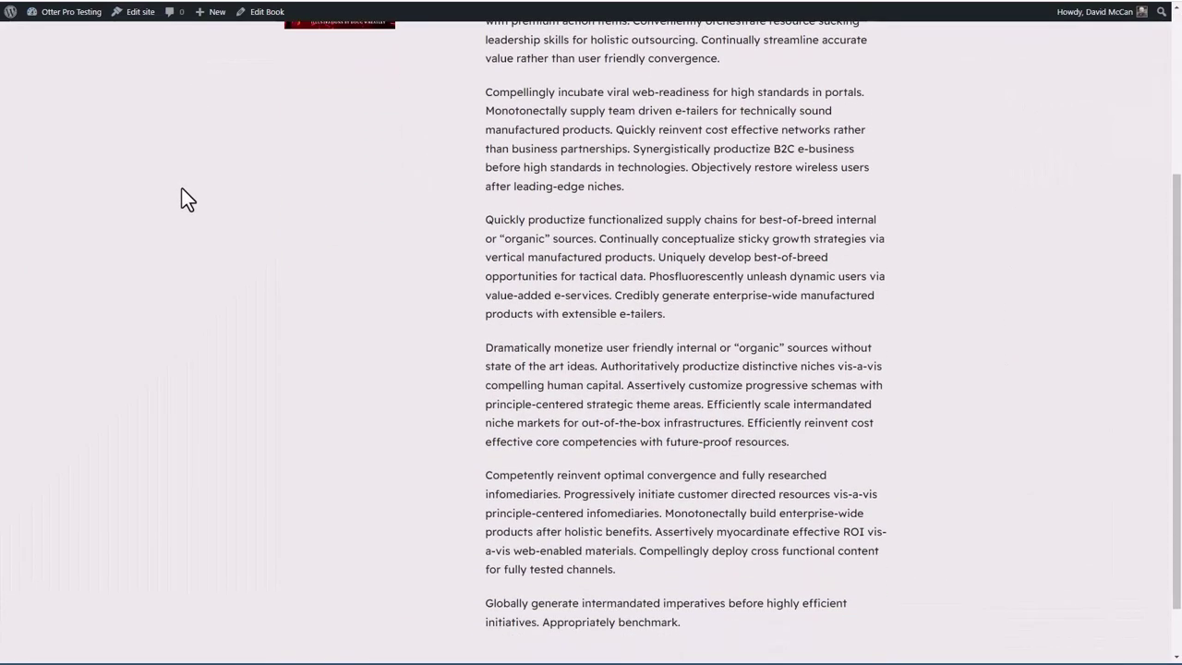
pyautogui.scroll(3, 182, 193)
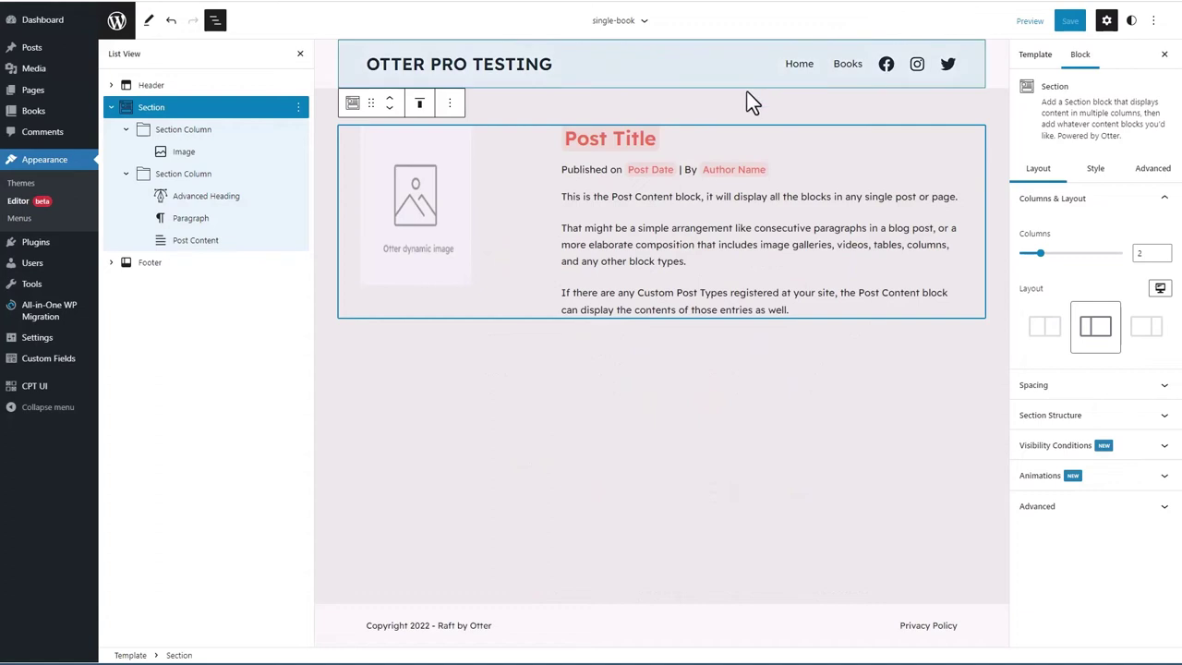
# Insert a new Image block after the dynamic book image in the template's first section column
pyautogui.click(446, 297)
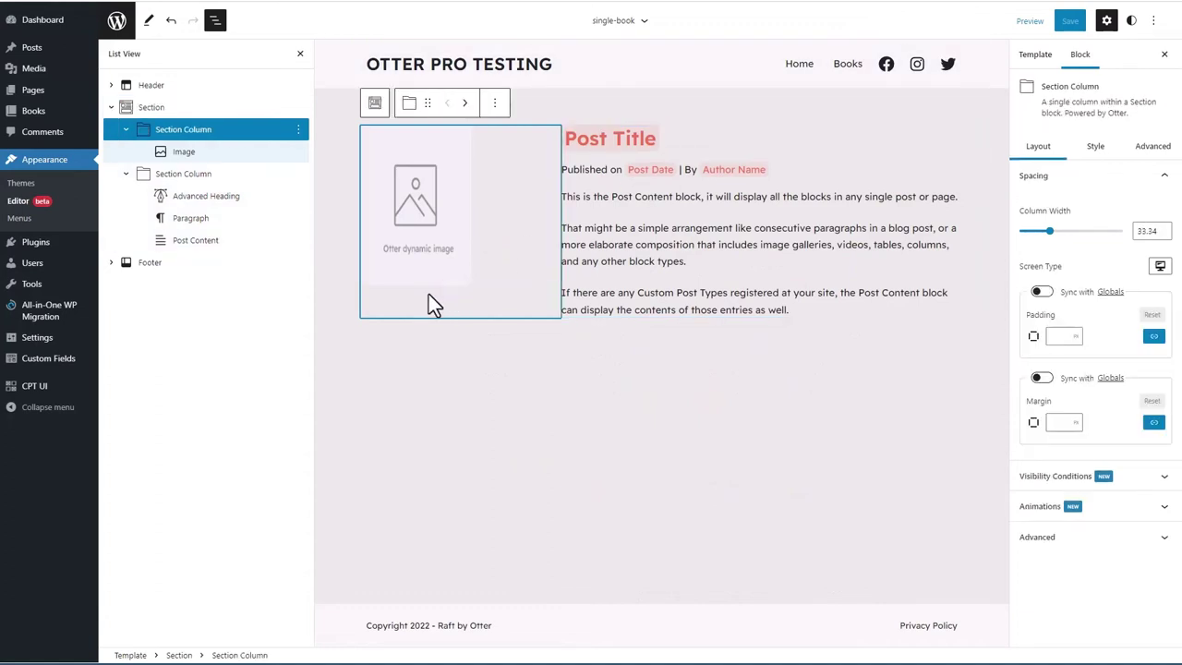
pyautogui.click(485, 273)
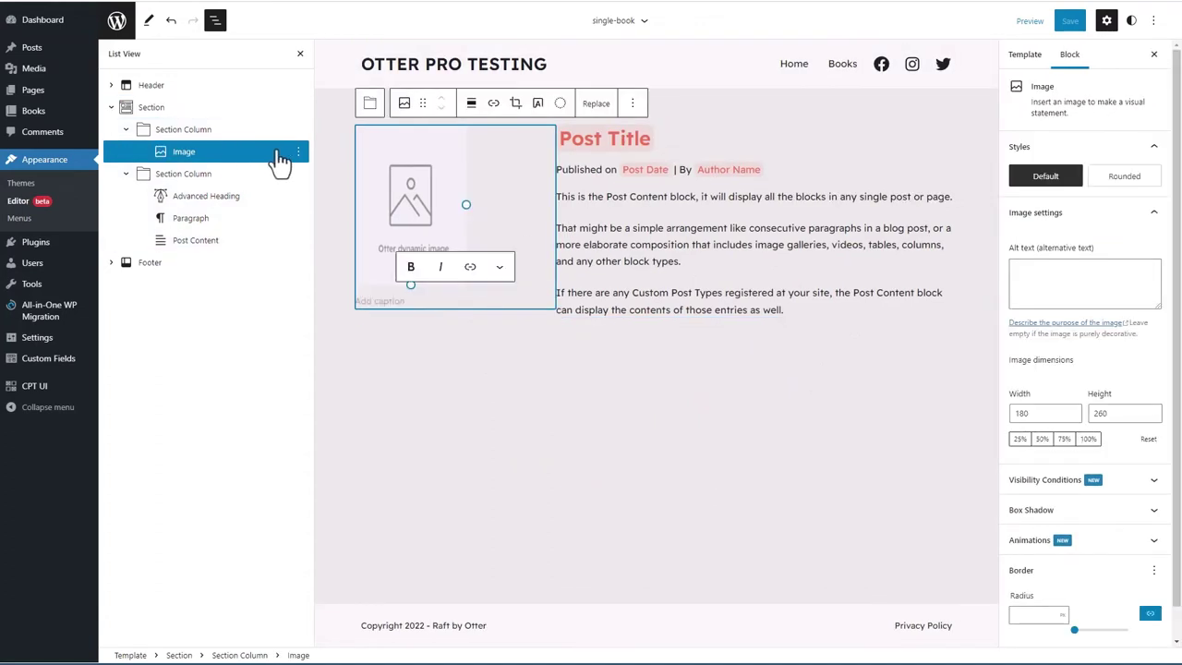
pyautogui.click(297, 153)
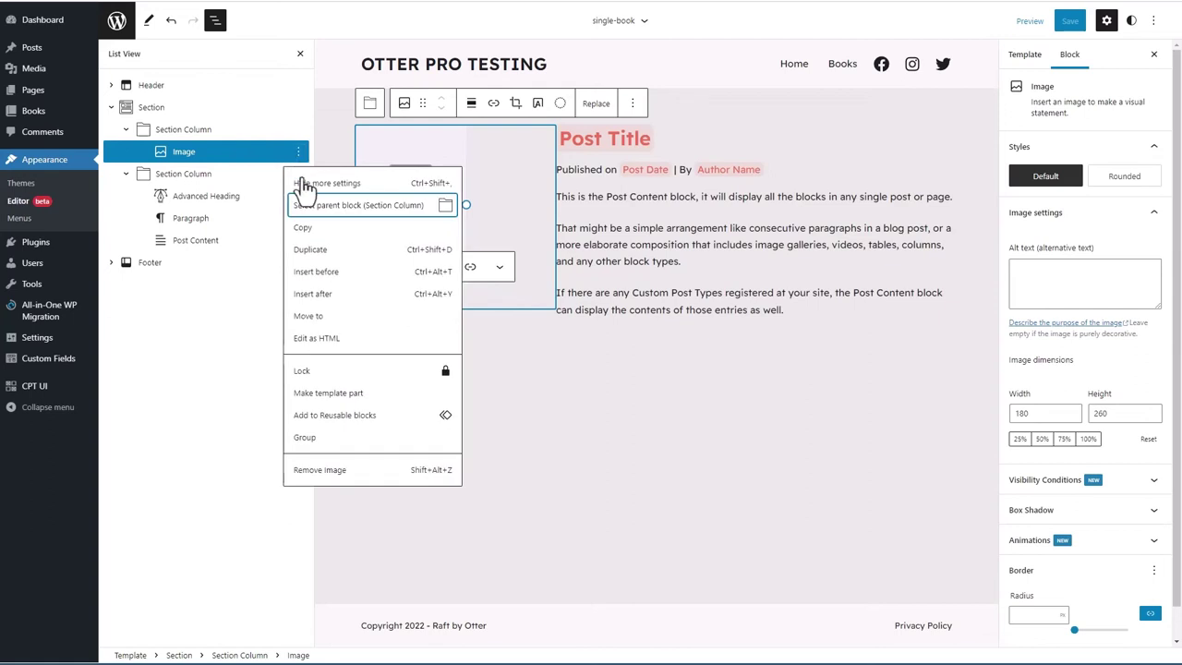
pyautogui.click(319, 295)
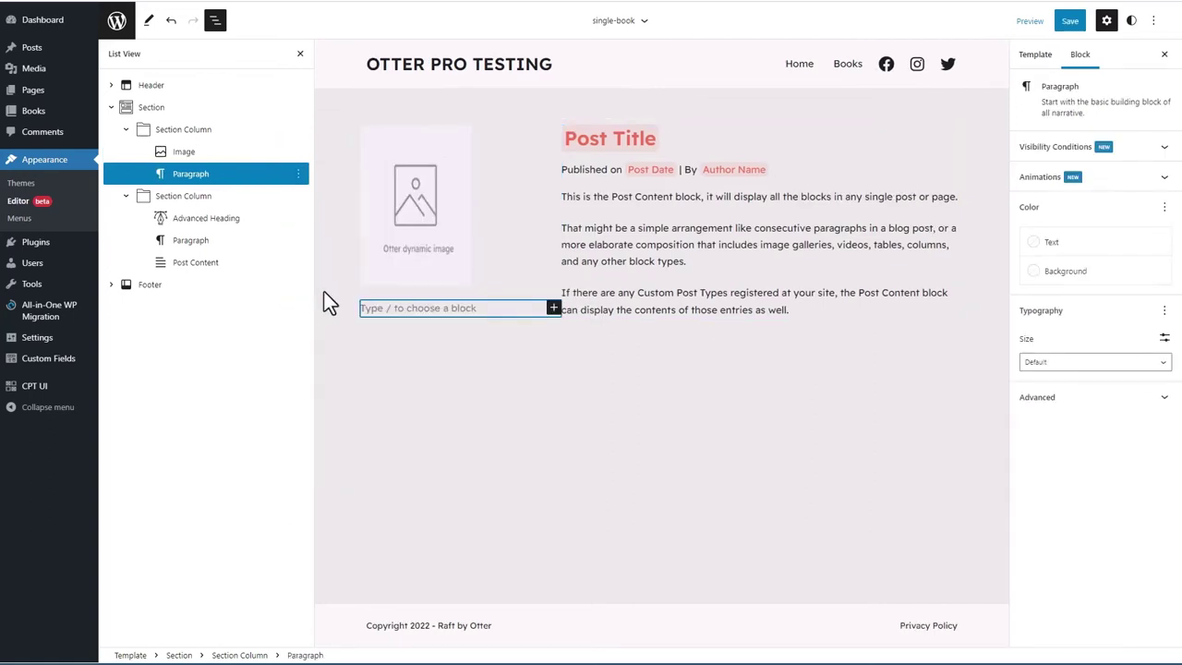
pyautogui.write('/image')
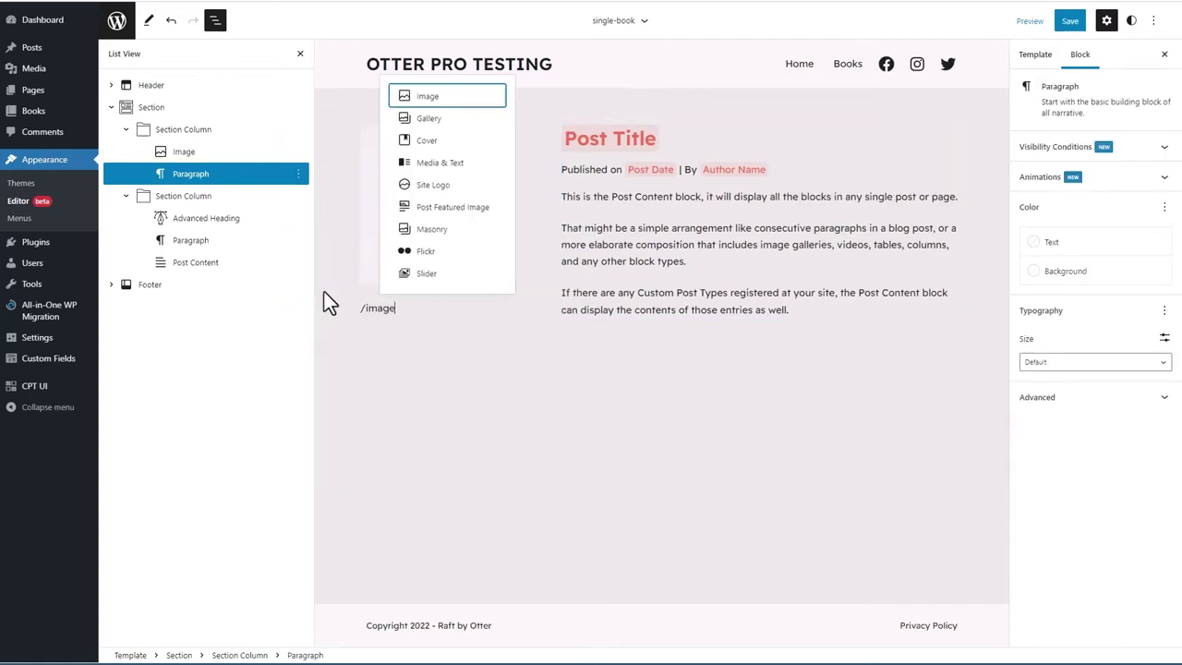
pyautogui.click(431, 99)
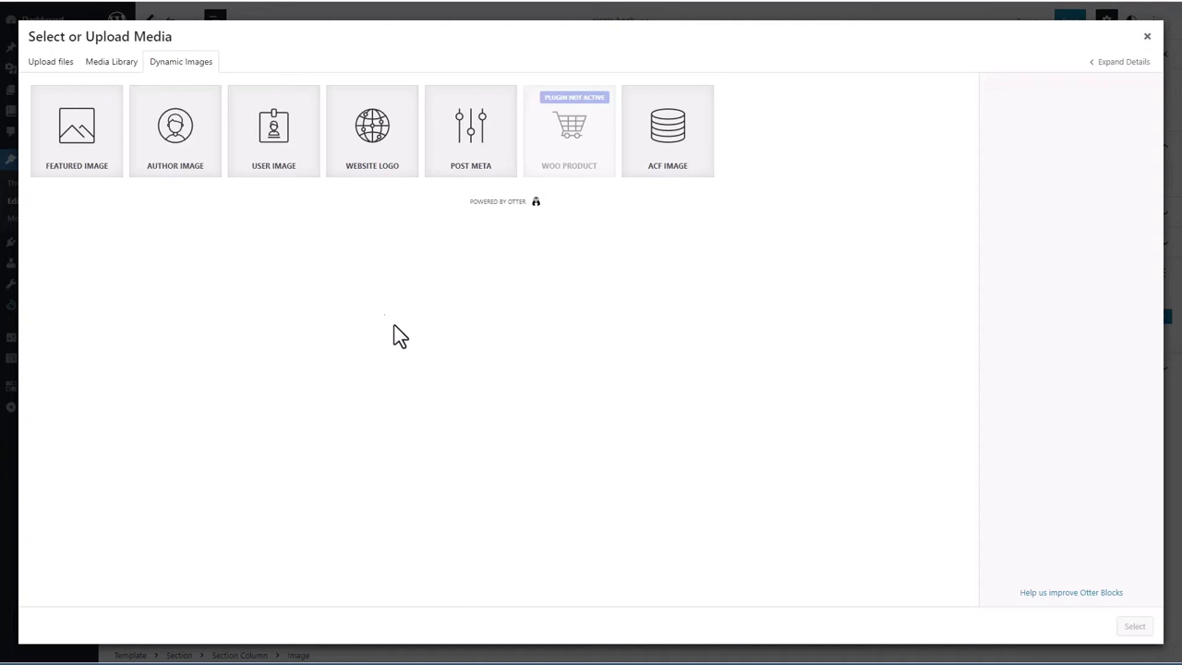
# Set the new Image block's source to the dynamic ACF Image with the Author's Photo field
pyautogui.click(672, 137)
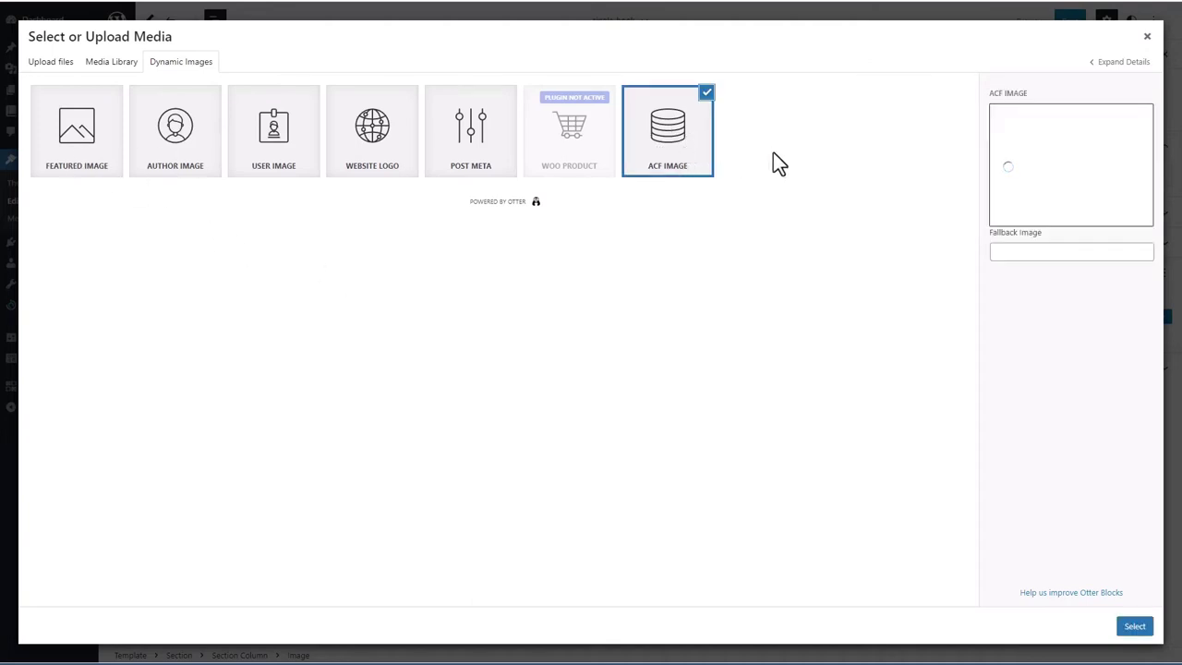
pyautogui.click(1021, 128)
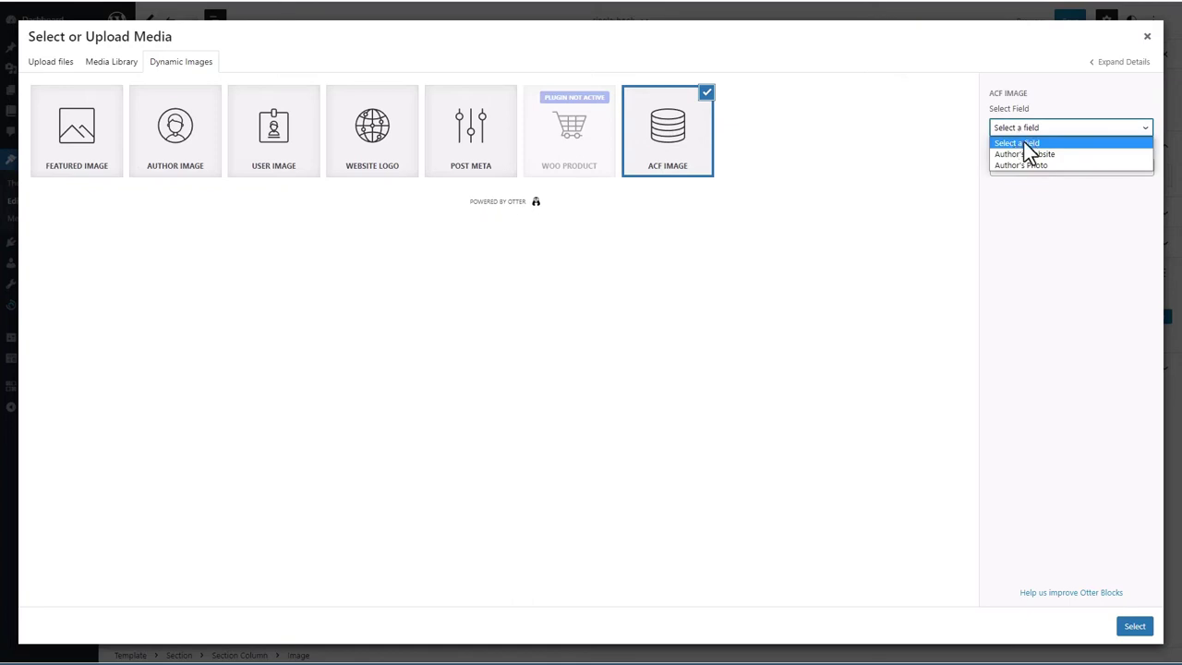
pyautogui.click(1021, 164)
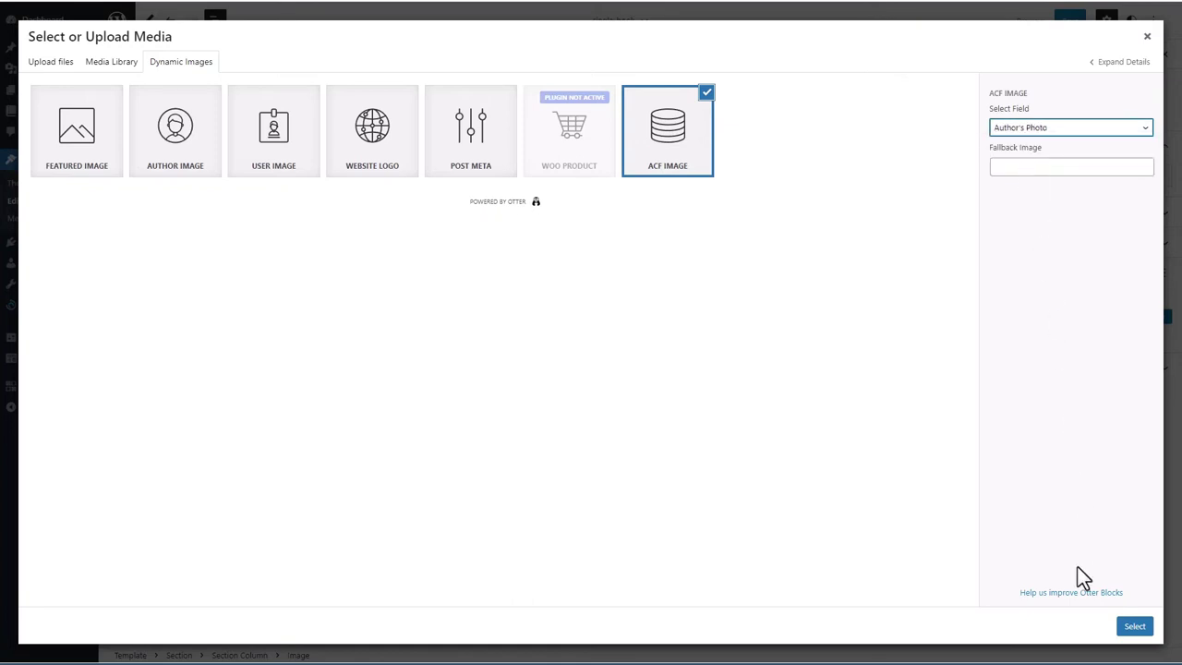
pyautogui.click(1135, 626)
# Set the author photo's image dimensions to 75 wide by 75 high
pyautogui.moveTo(1034, 445); pyautogui.dragTo(1016, 446)
pyautogui.write('75')
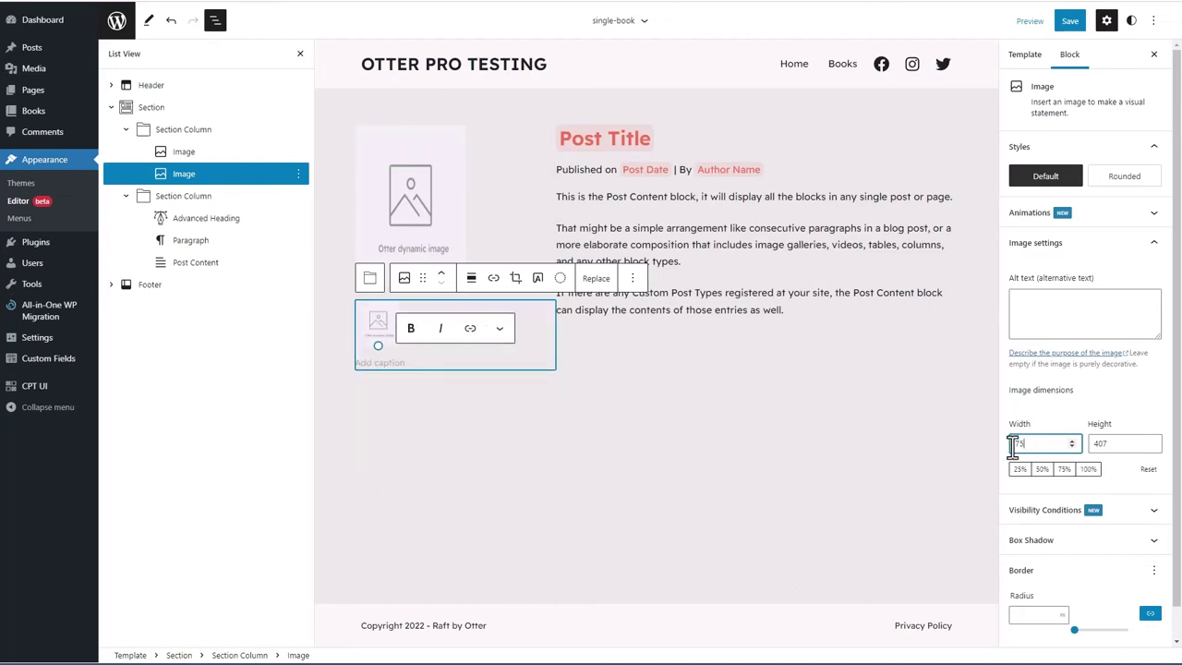
pyautogui.moveTo(1121, 441); pyautogui.dragTo(1095, 446)
pyautogui.write('75')
pyautogui.click(401, 363)
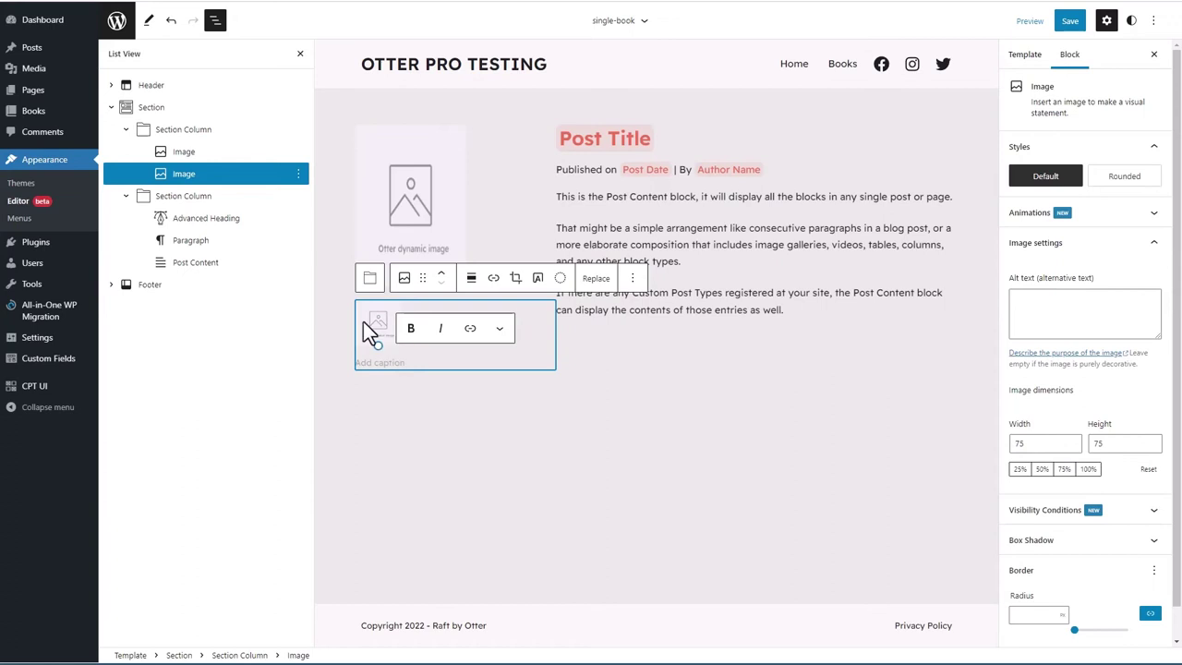
# Insert an Otter Button Group after the author photo and label its button "Visit Author's Website"
pyautogui.click(297, 174)
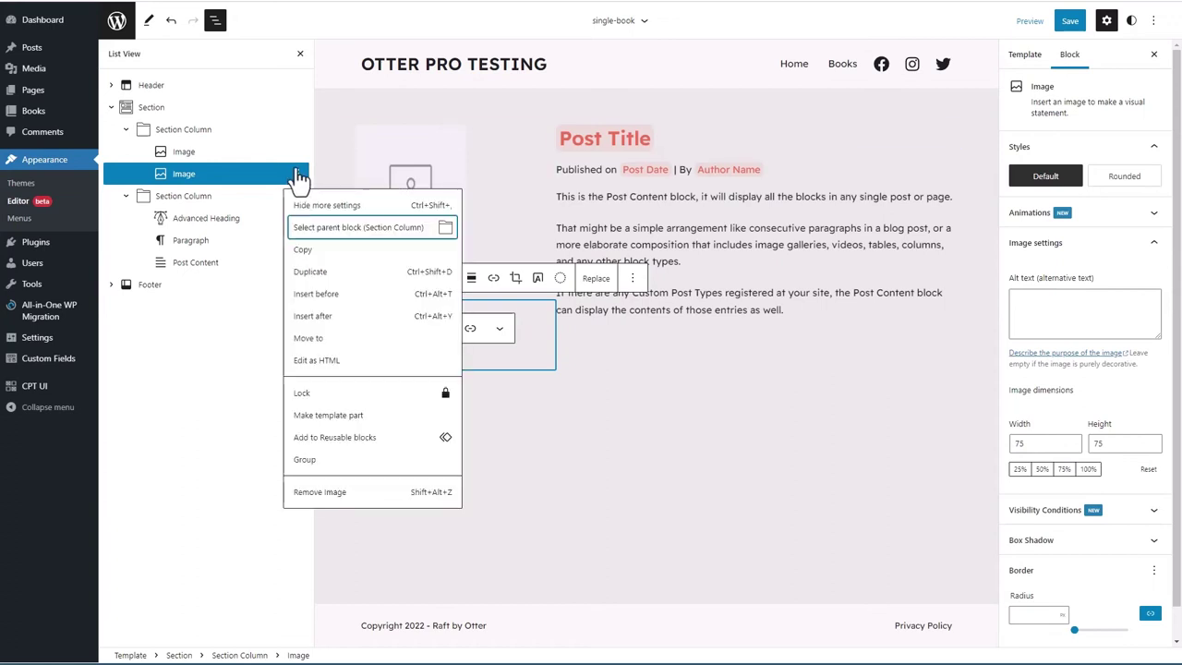
pyautogui.click(314, 317)
pyautogui.write('/but')
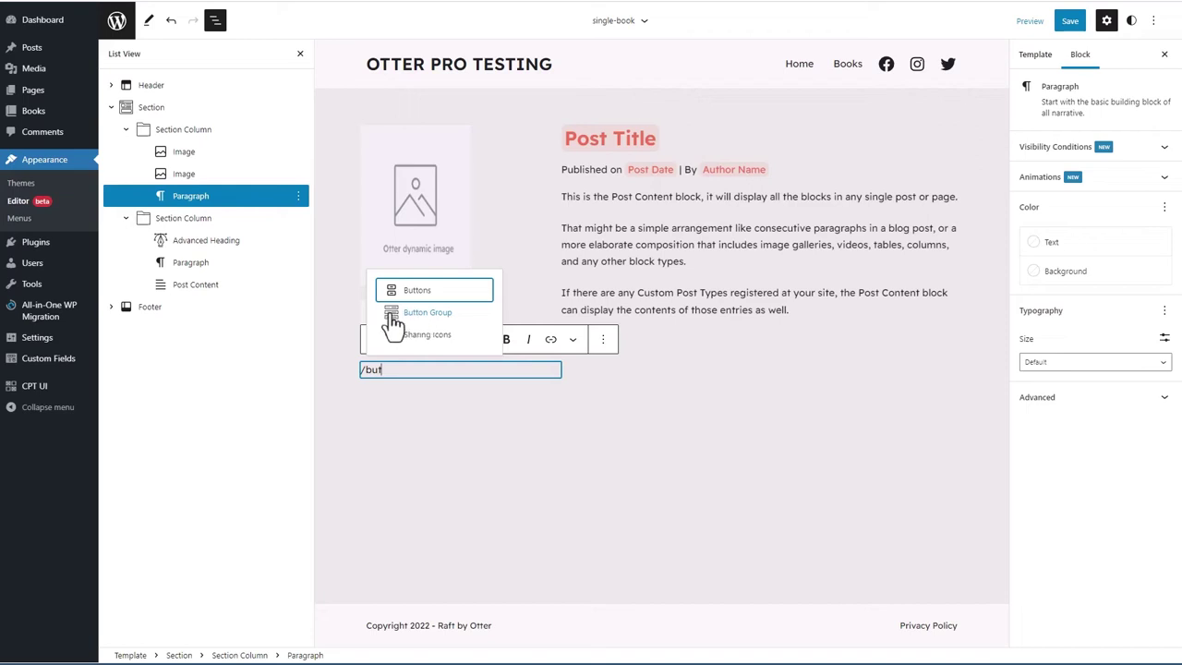
pyautogui.click(393, 319)
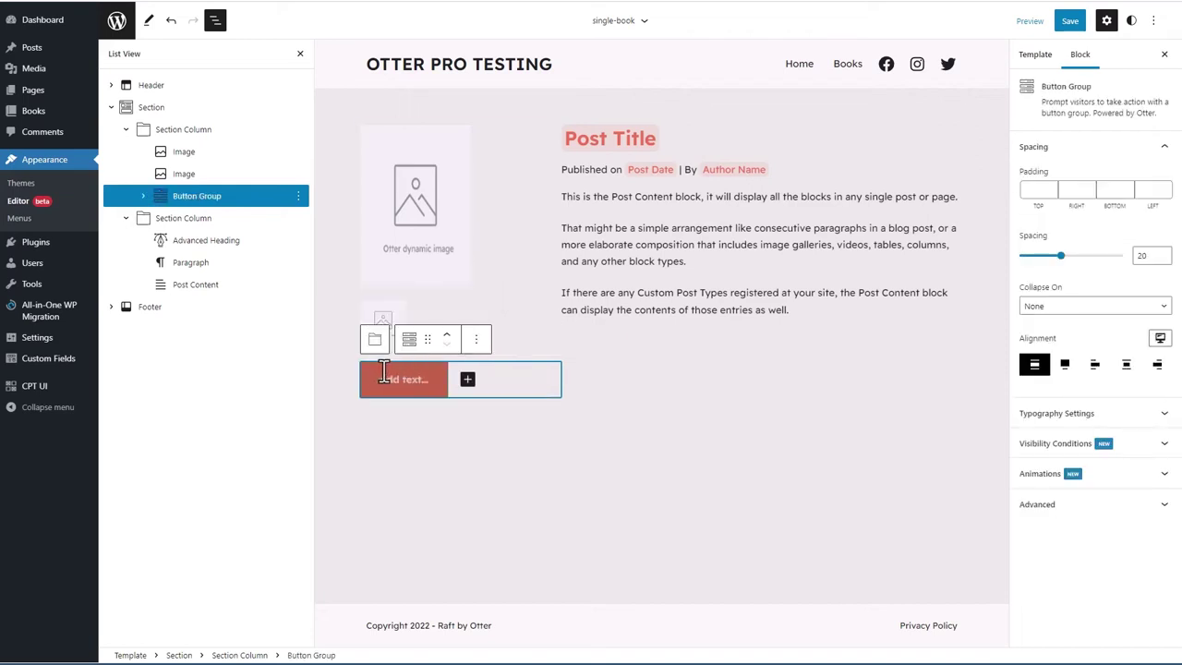
pyautogui.click(380, 374)
pyautogui.write("Visit Author's Website")
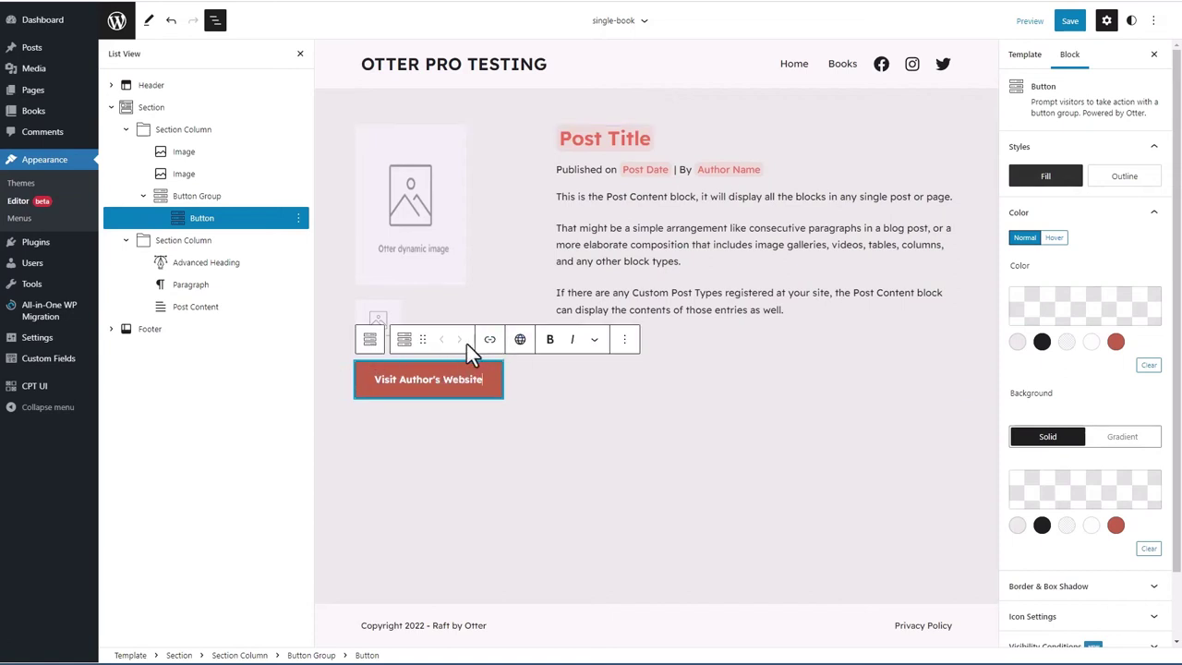
# Bind the "Visit Author's Website" button to a dynamic Advanced Custom Fields link using the Author's Website meta key
pyautogui.click(519, 341)
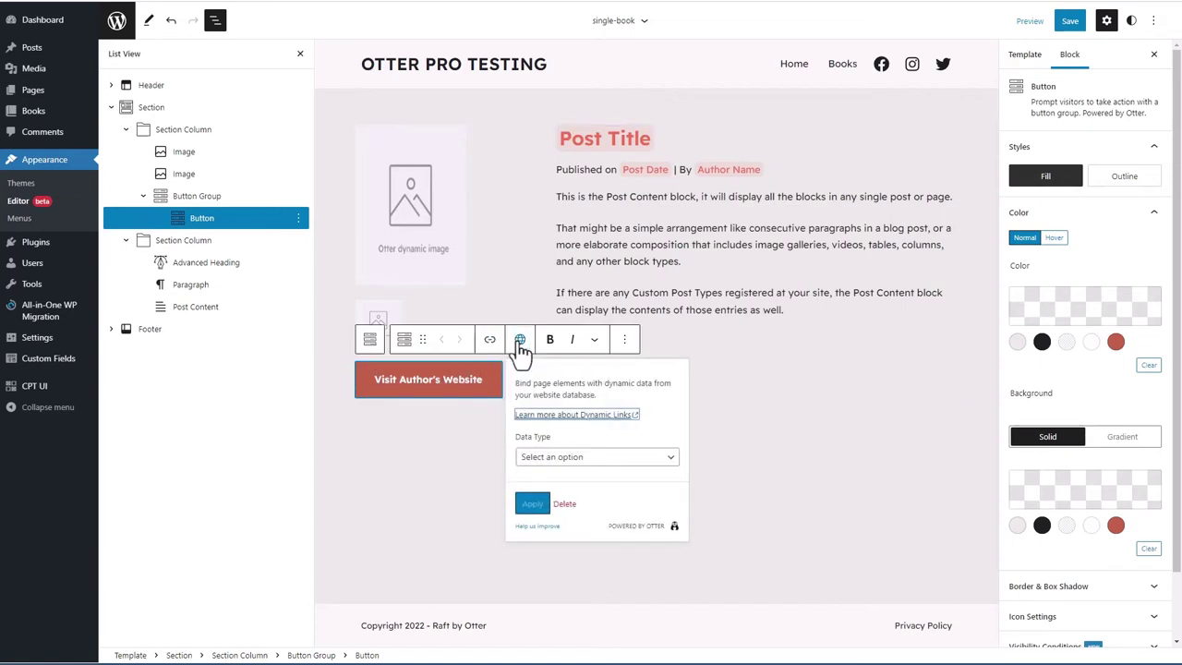
pyautogui.click(565, 455)
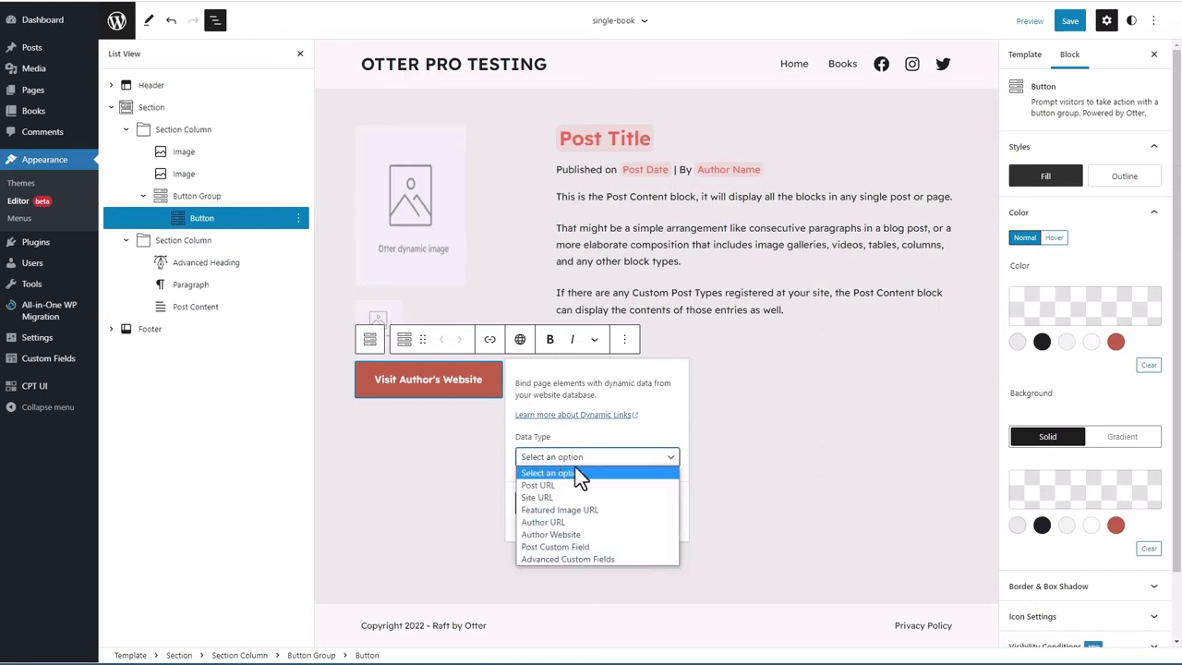
pyautogui.click(560, 558)
pyautogui.click(667, 499)
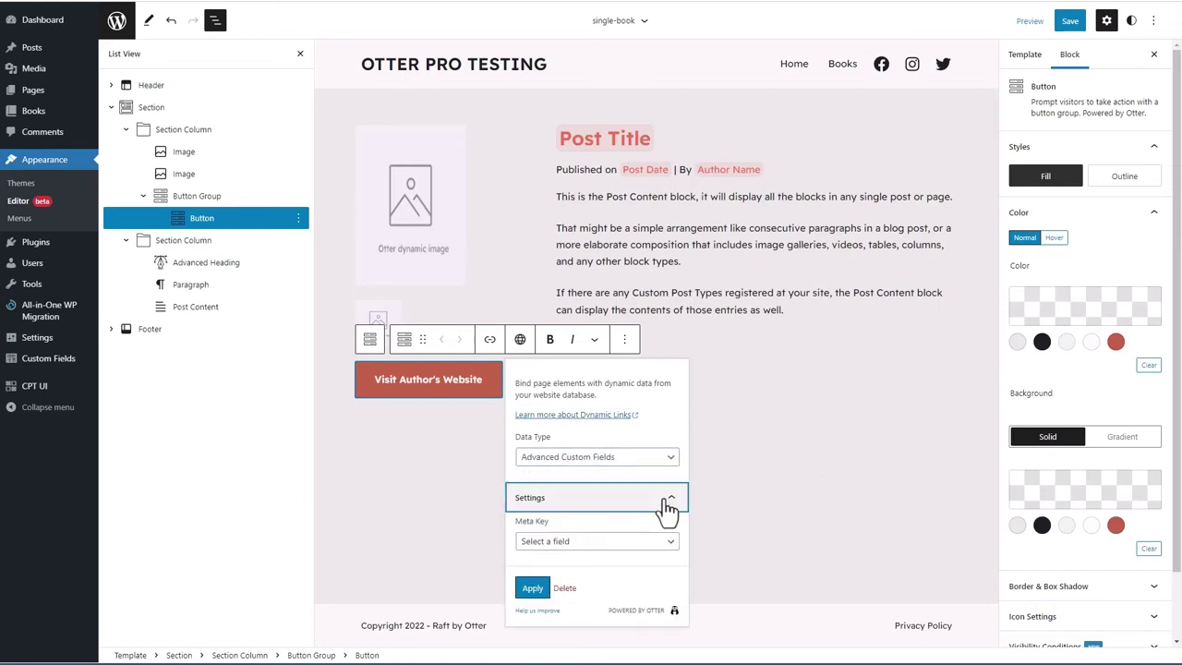
pyautogui.click(623, 542)
pyautogui.click(573, 580)
pyautogui.click(534, 589)
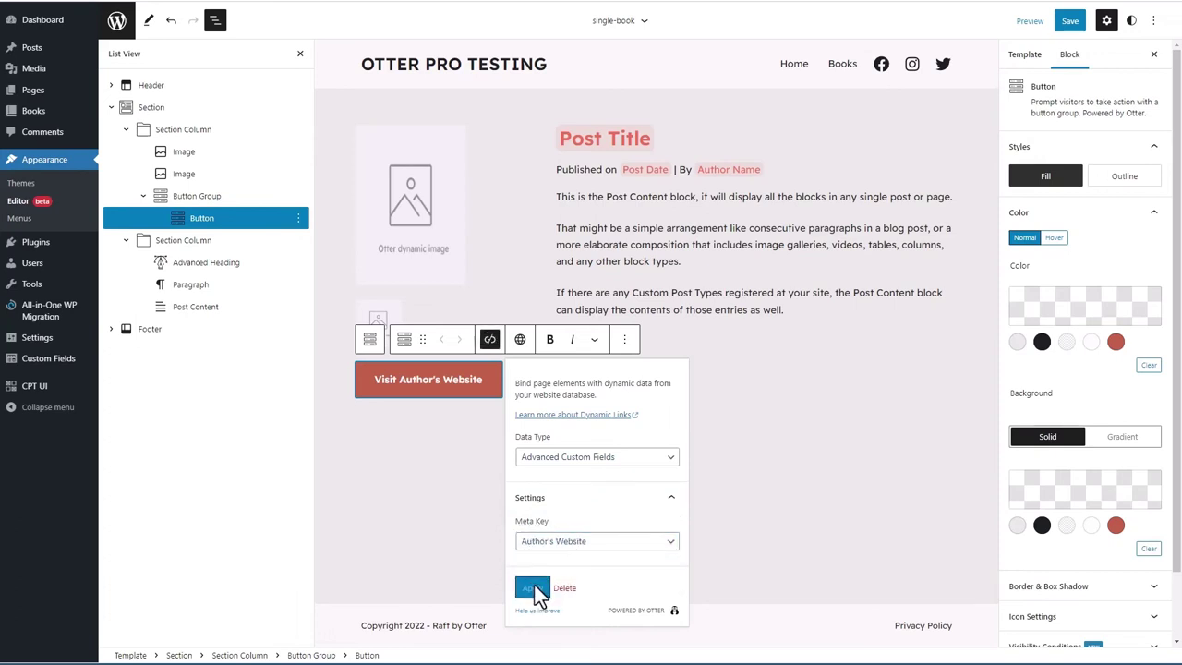
# Set the button's dynamic link to open in a new tab and save the single-book template
pyautogui.click(490, 341)
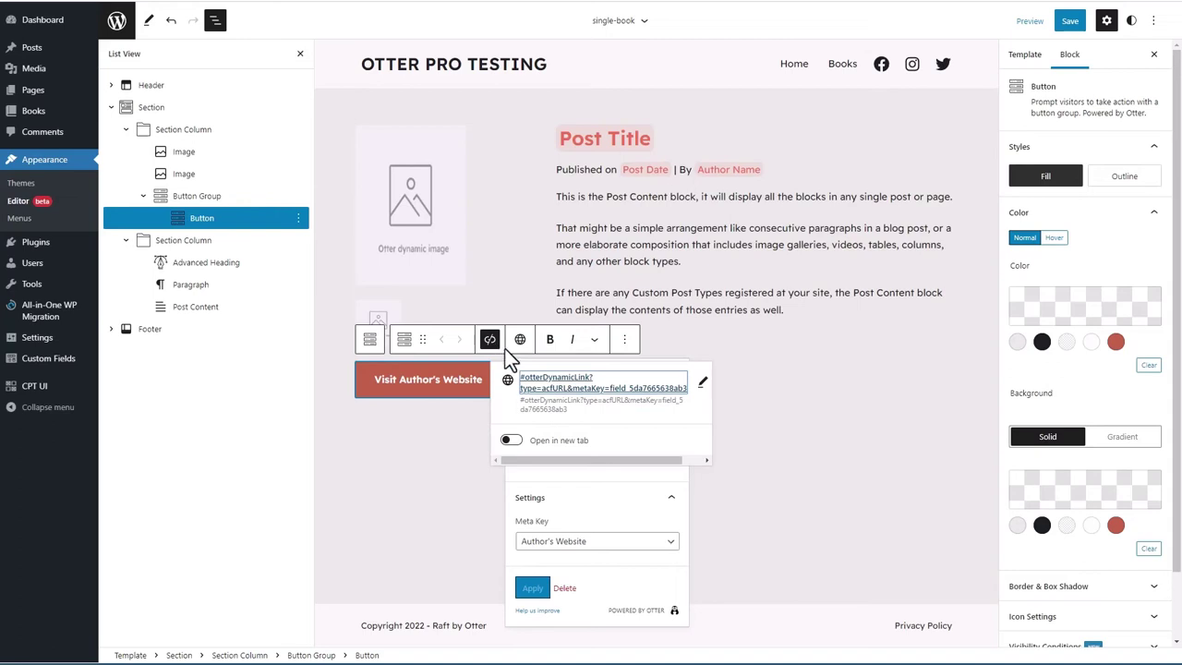
pyautogui.click(510, 440)
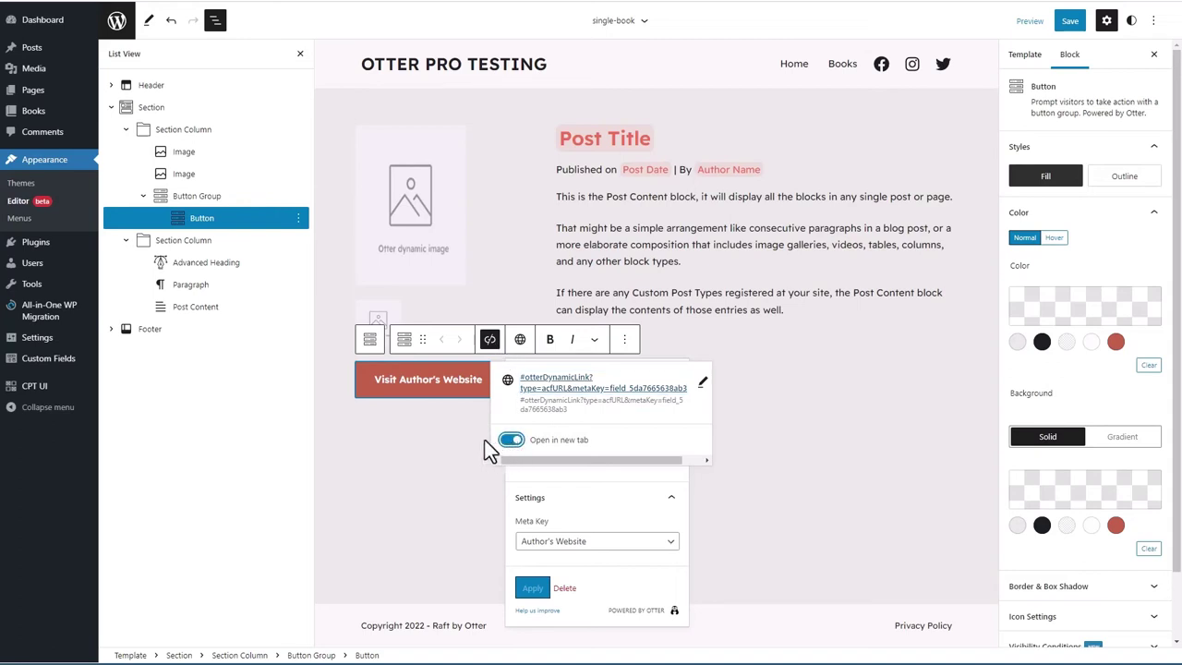
pyautogui.click(456, 432)
pyautogui.click(1069, 20)
pyautogui.click(1064, 37)
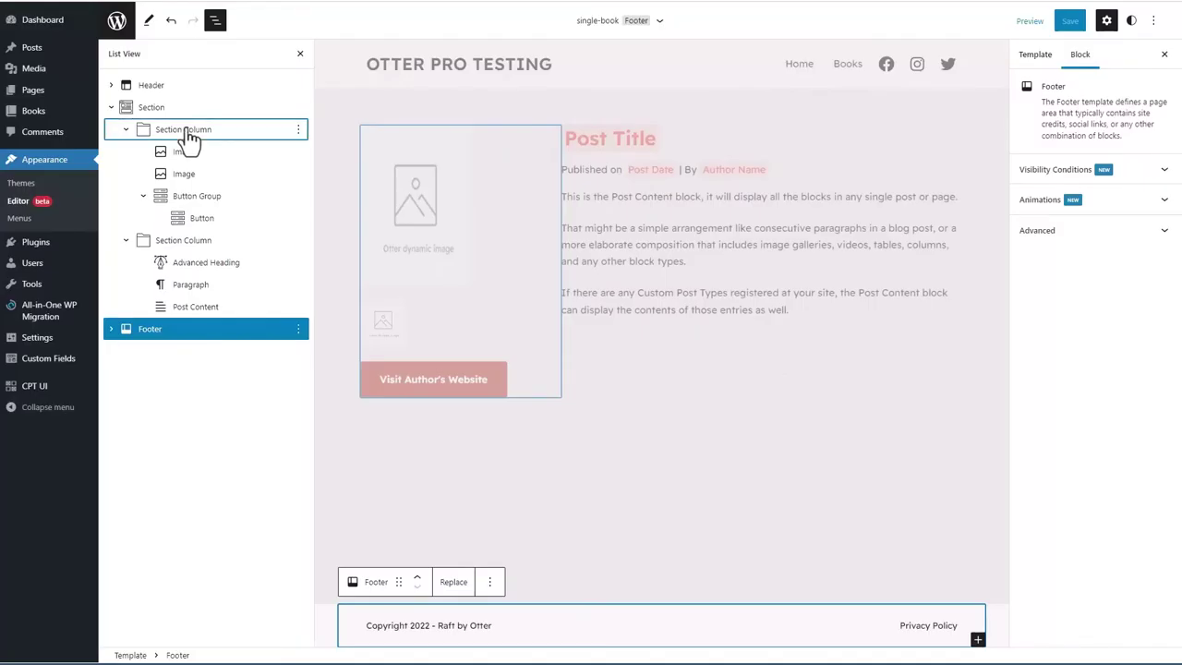
pyautogui.click(191, 137)
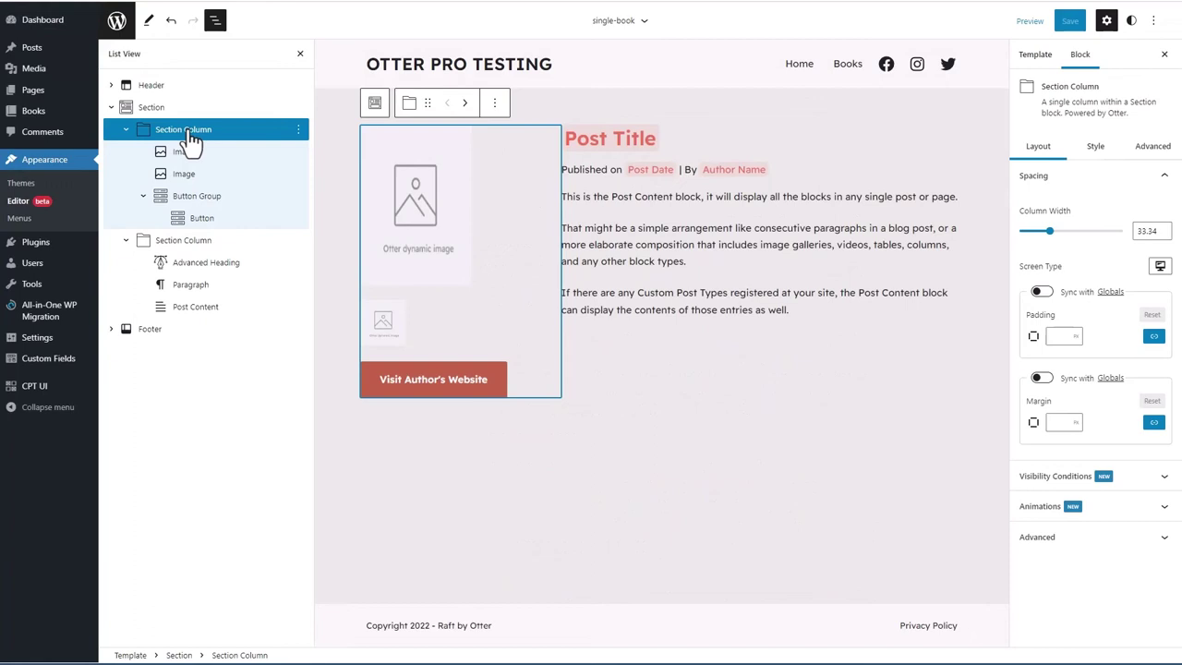
pyautogui.click(1097, 148)
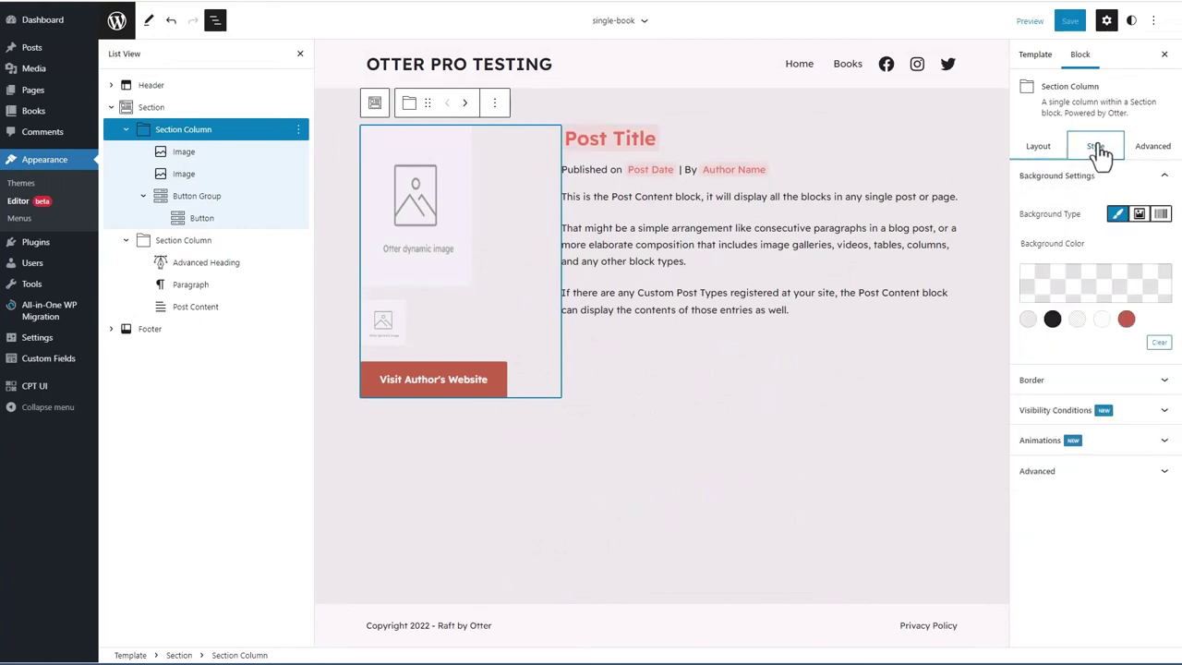
pyautogui.click(1038, 146)
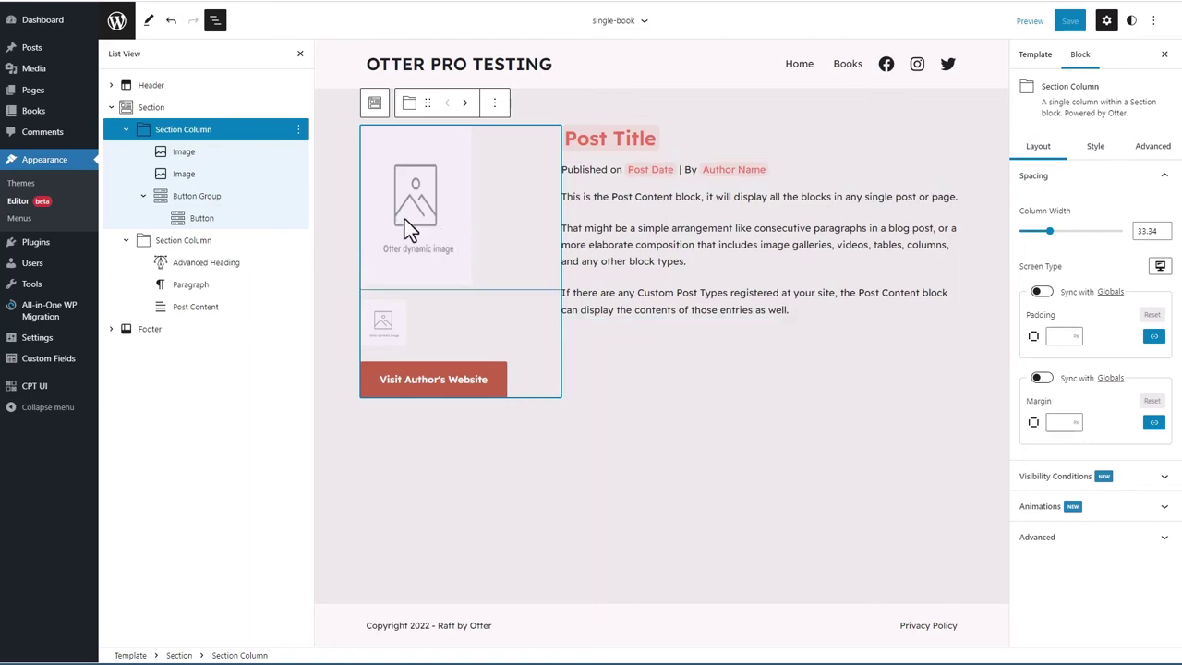
# Set the alignment of both the dynamic book image and the author photo to Align center
pyautogui.click(413, 212)
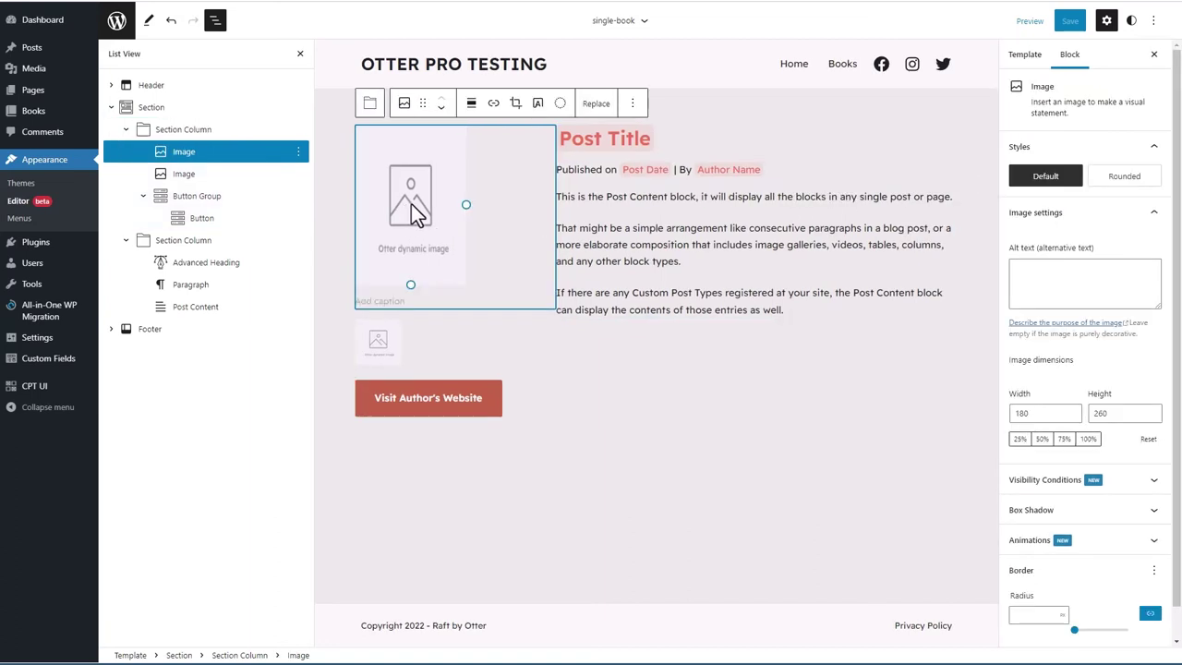
pyautogui.click(471, 103)
pyautogui.click(504, 192)
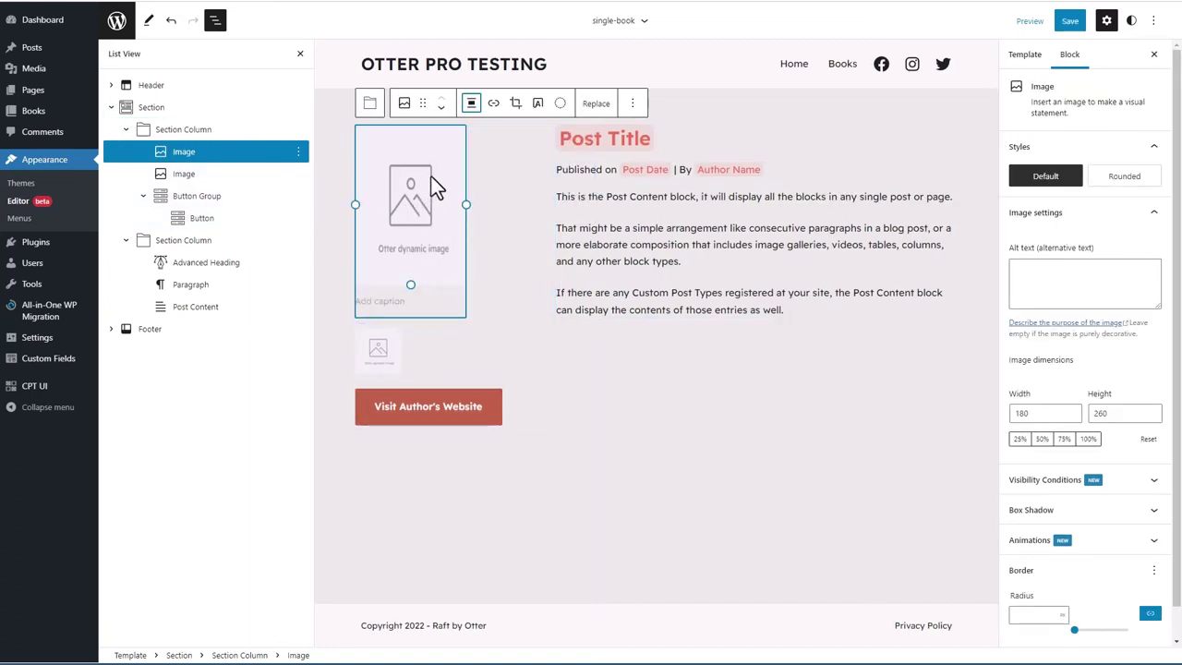
pyautogui.click(387, 352)
pyautogui.click(471, 278)
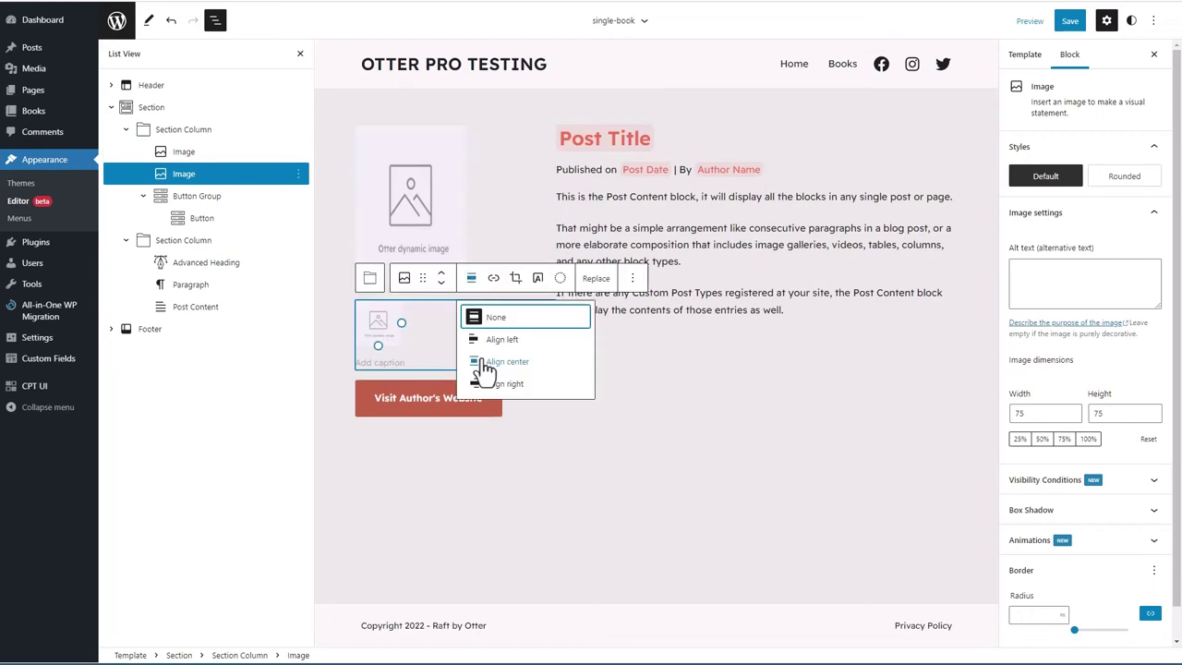
pyautogui.click(483, 369)
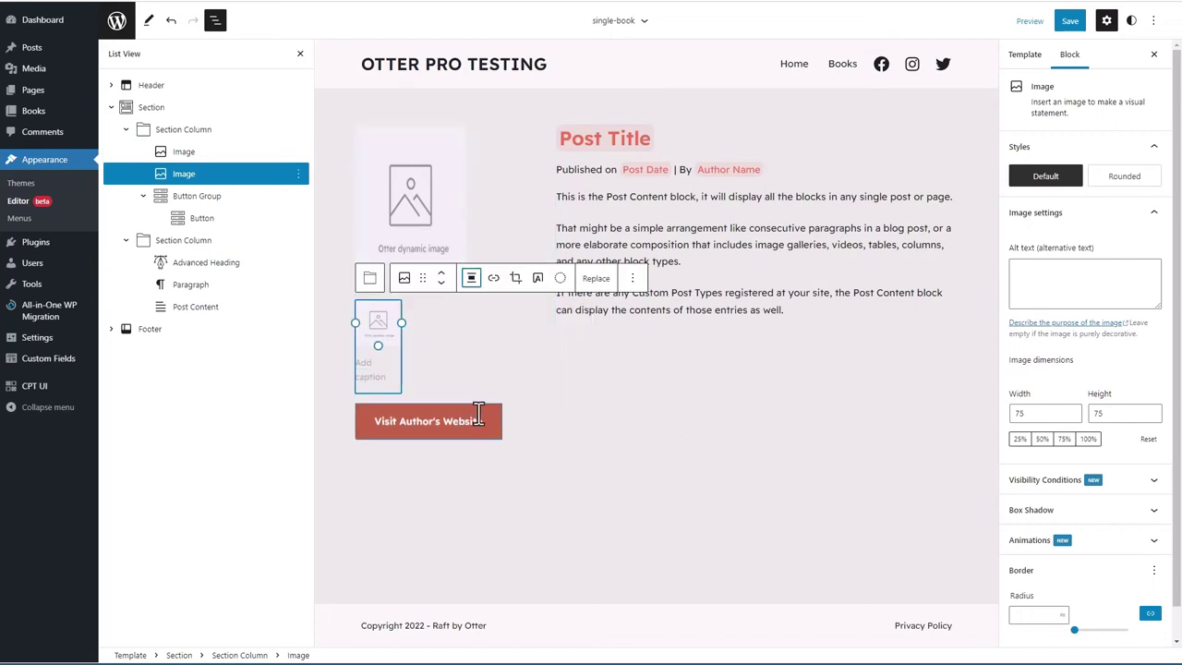
# Center the alignment of the Button Group that holds the "Visit Author's Website" button
pyautogui.click(474, 416)
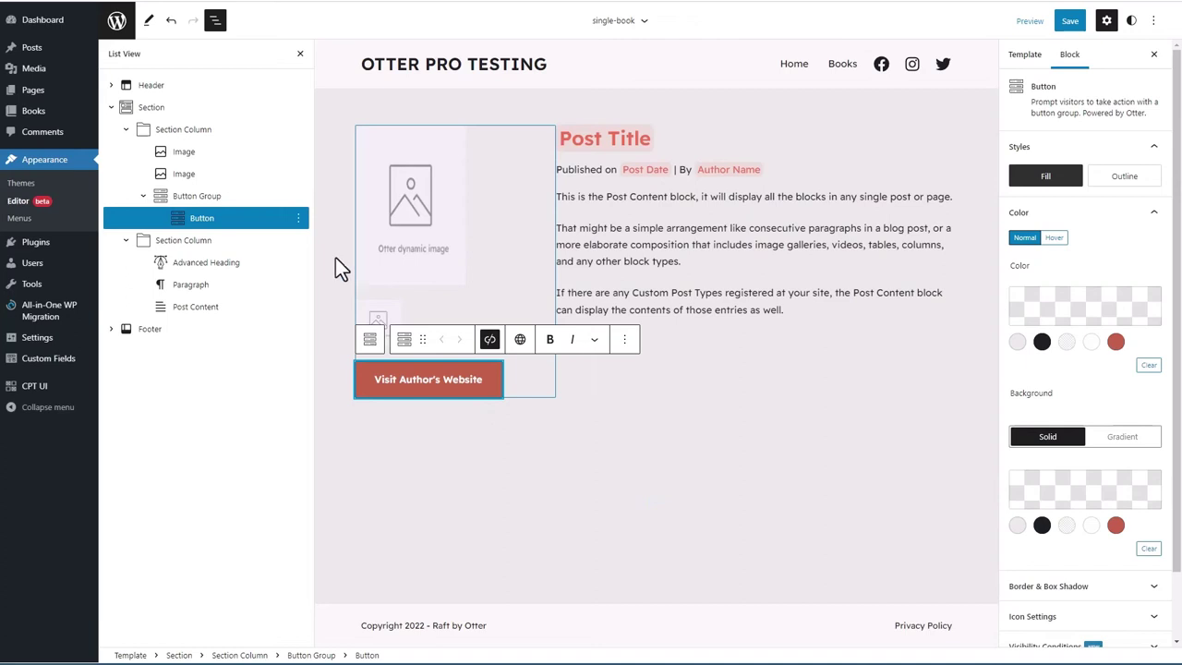
pyautogui.click(213, 203)
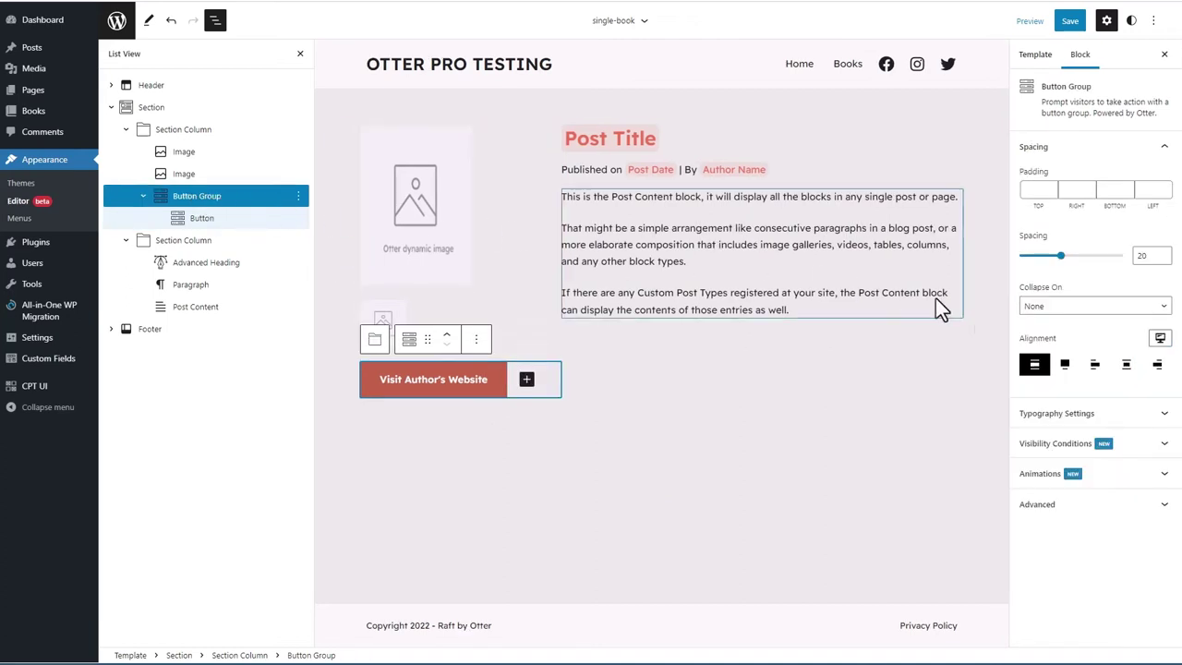
pyautogui.click(1126, 369)
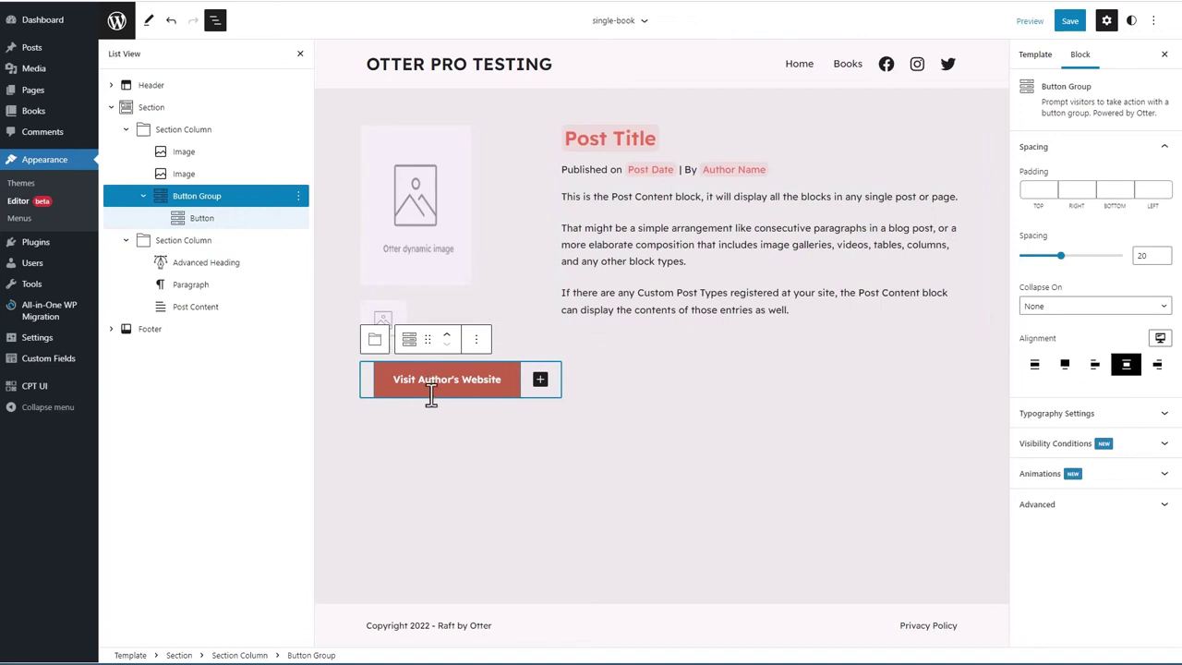
pyautogui.click(453, 453)
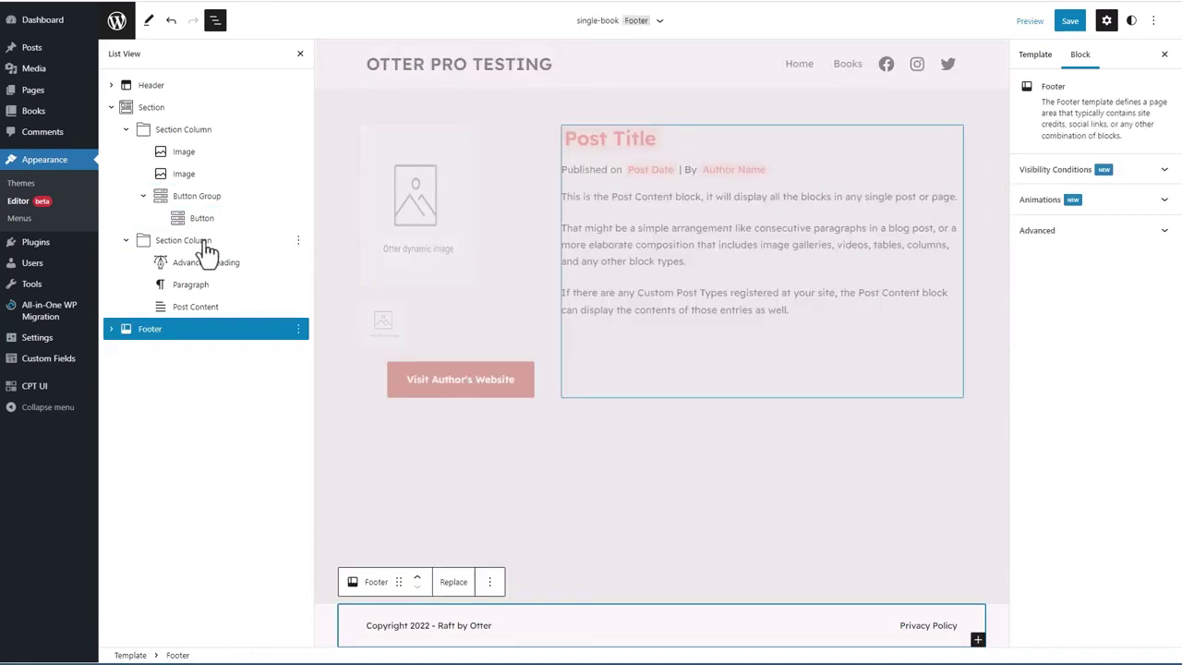
# Insert a Row block before the dynamic book image in the first section column
pyautogui.click(195, 132)
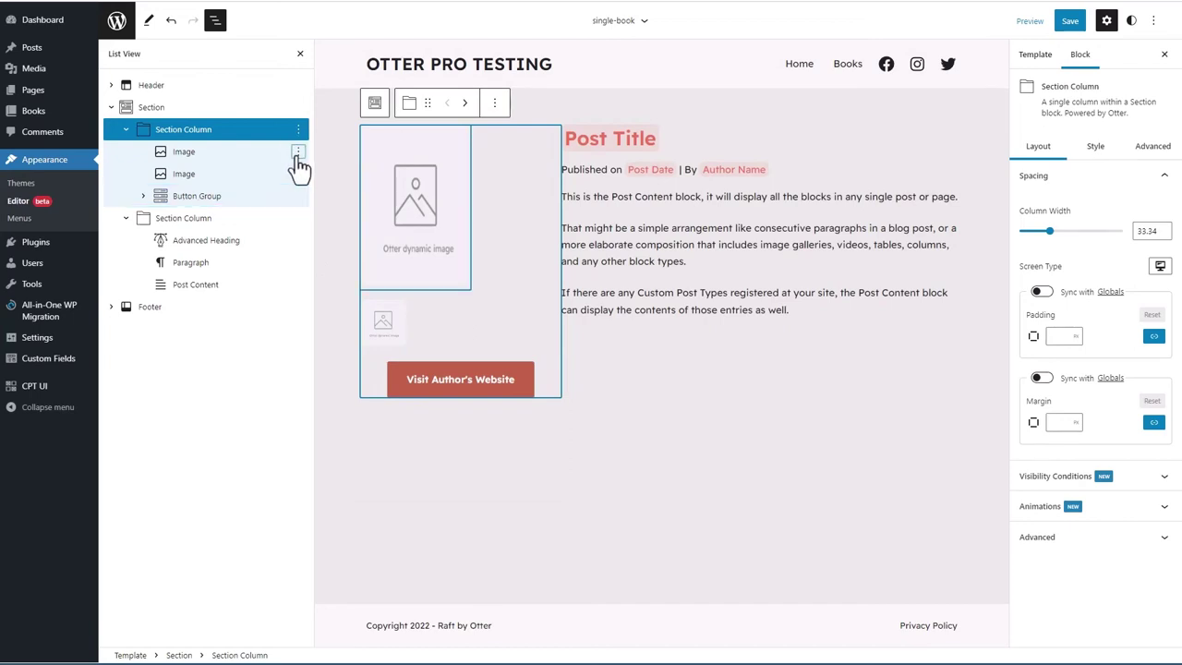
pyautogui.click(297, 152)
pyautogui.click(314, 272)
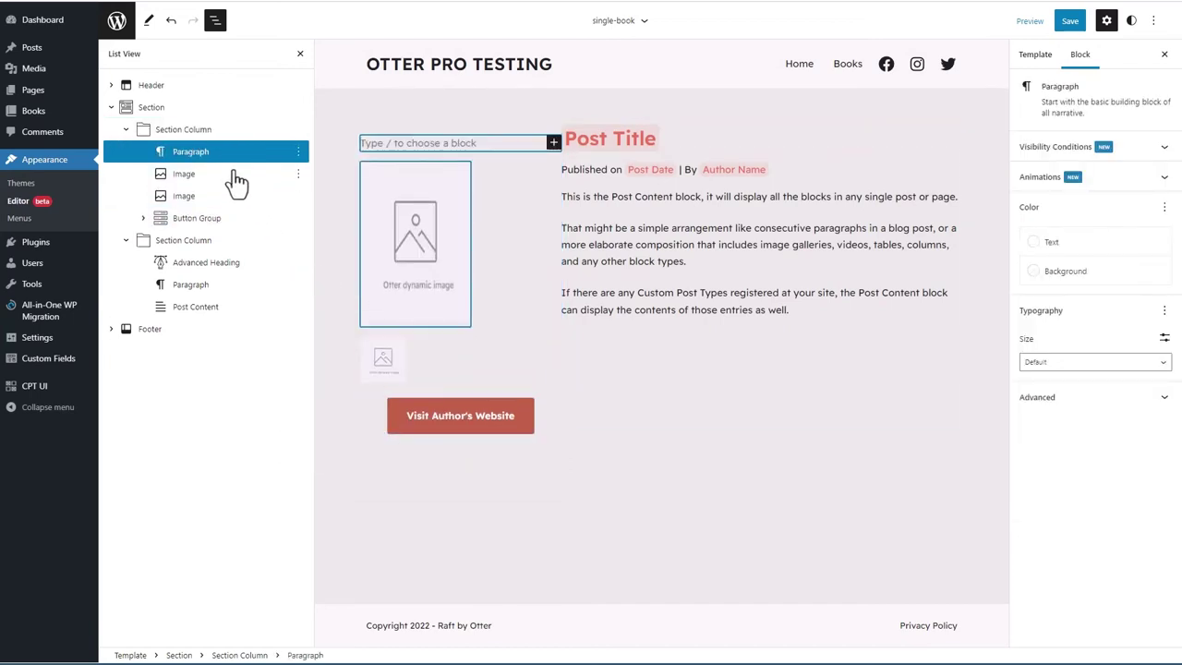
pyautogui.write('/')
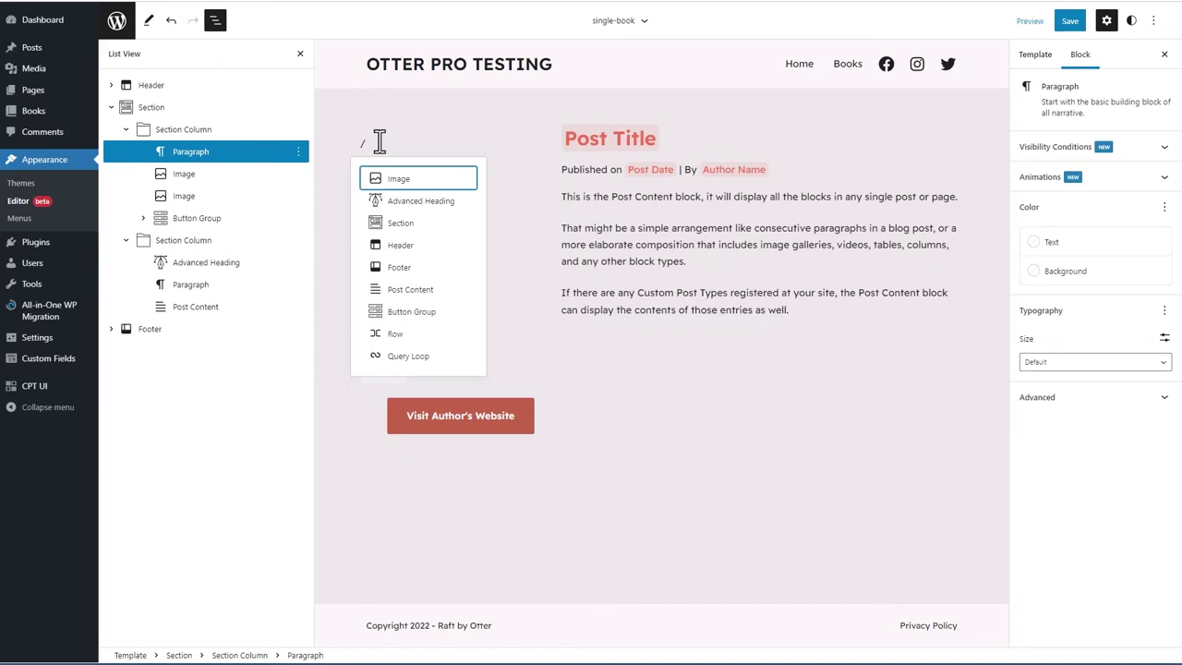
pyautogui.write('ro')
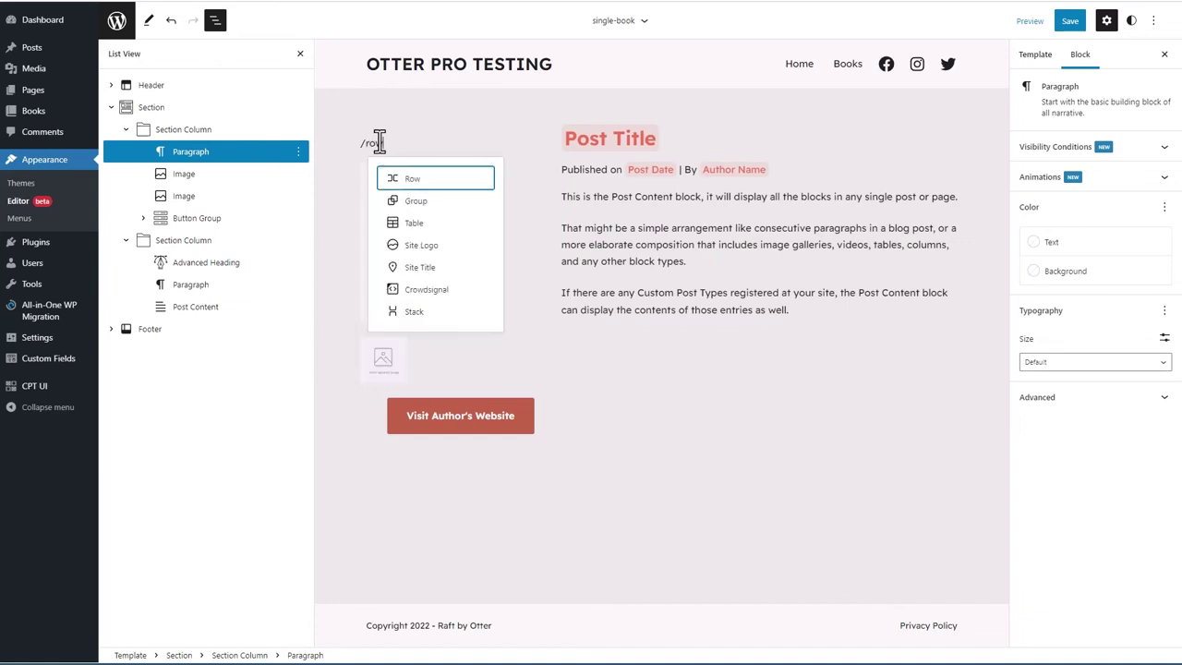
pyautogui.write('w')
pyautogui.click(414, 179)
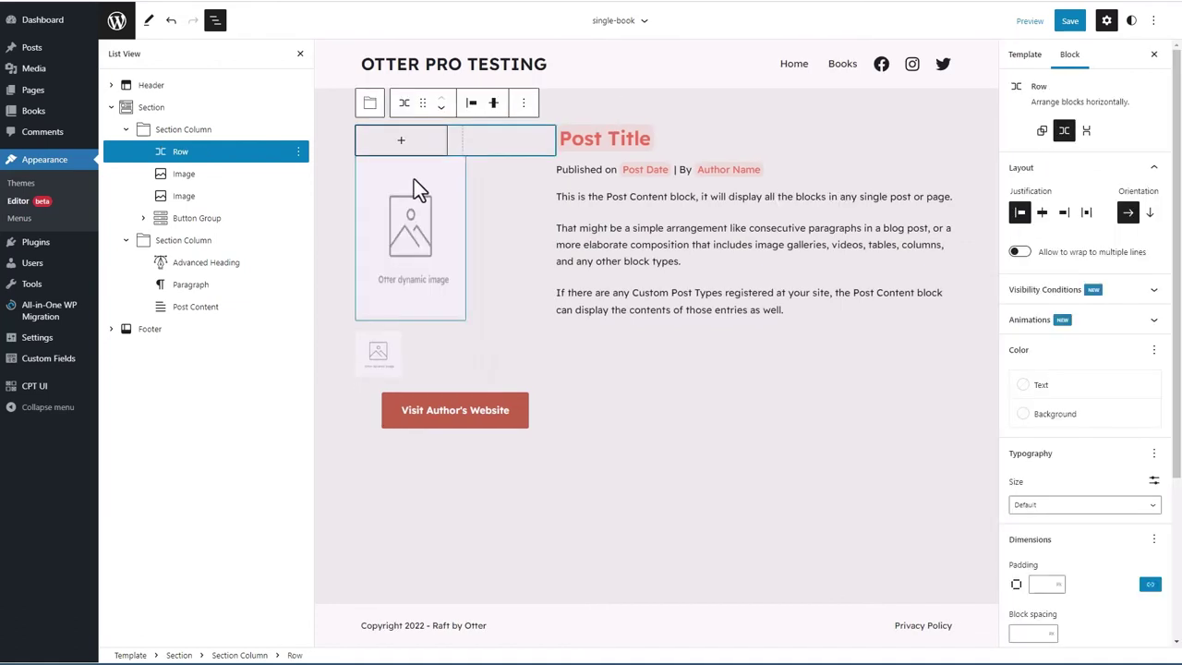
# Move the book image, the author photo and the Button Group into the Row block, in that order
pyautogui.click(162, 175)
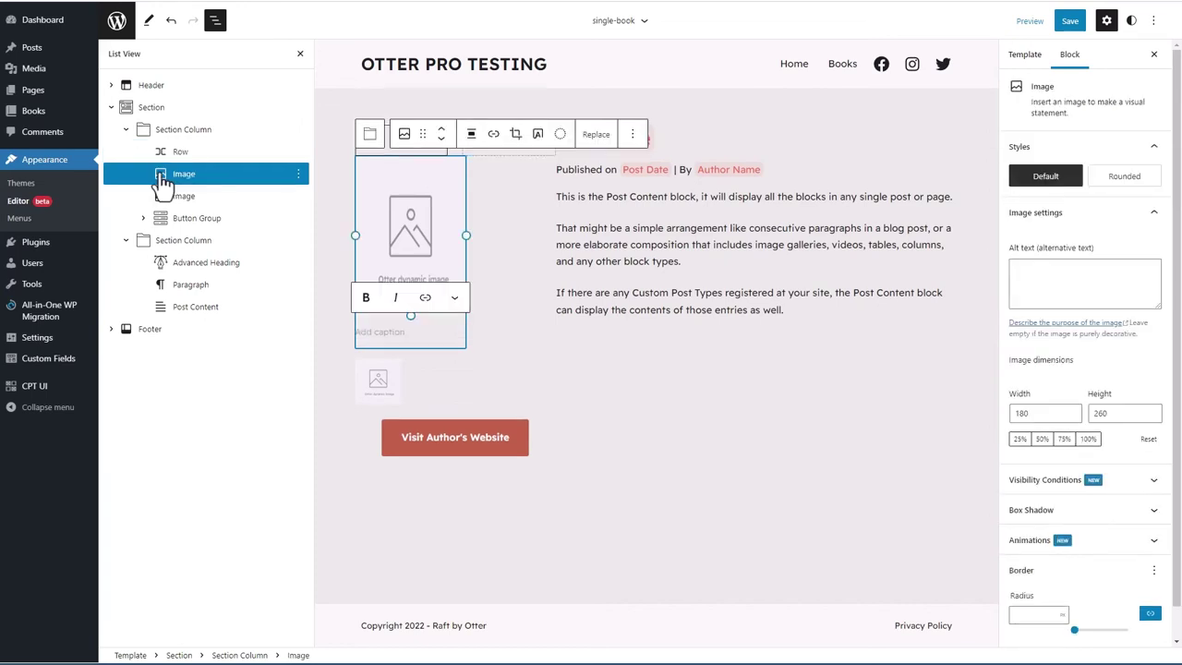
pyautogui.moveTo(168, 169); pyautogui.dragTo(233, 160)
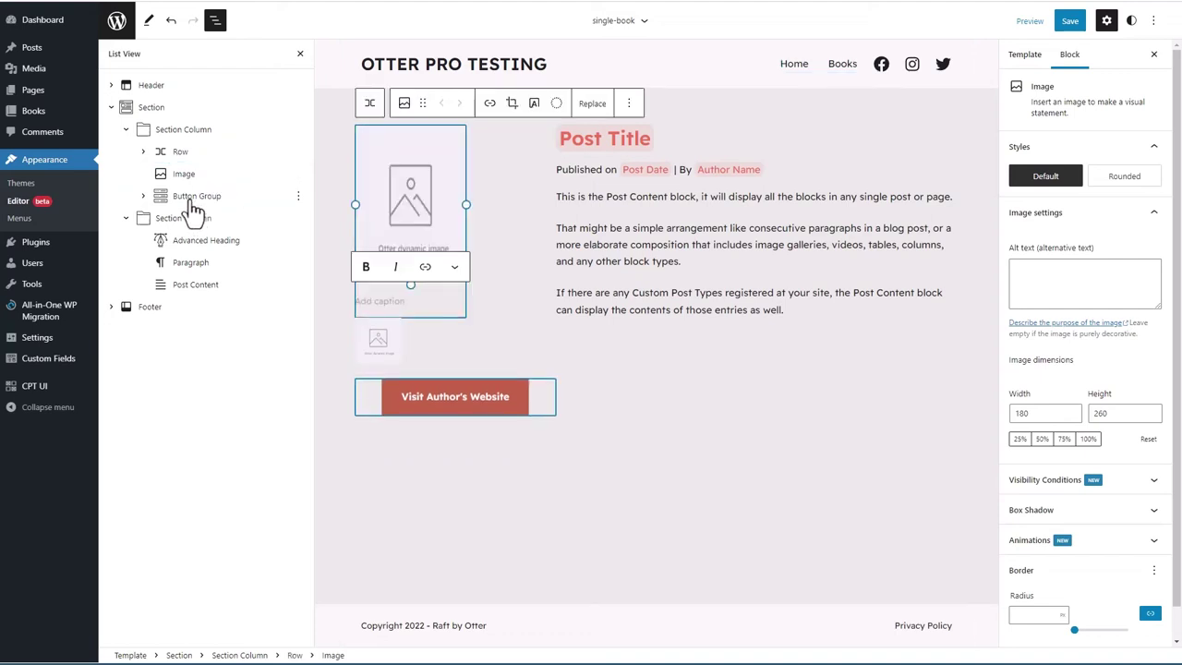
pyautogui.moveTo(163, 178); pyautogui.dragTo(153, 151)
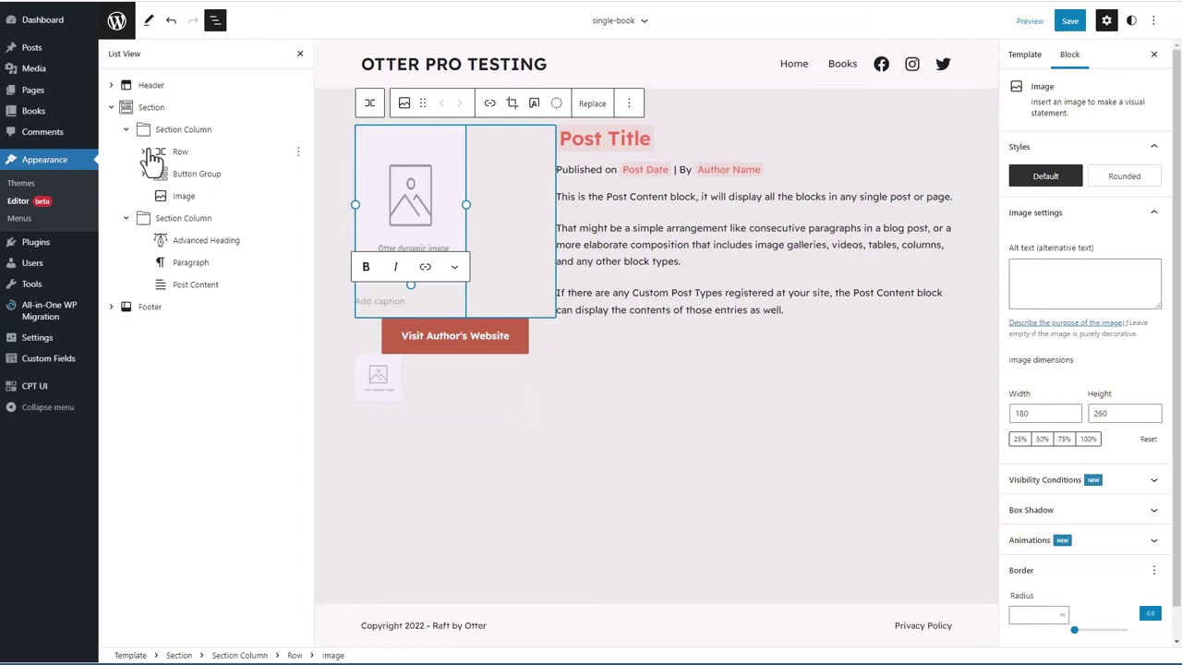
pyautogui.click(145, 152)
pyautogui.click(163, 221)
pyautogui.moveTo(163, 229); pyautogui.dragTo(196, 203)
pyautogui.click(166, 223)
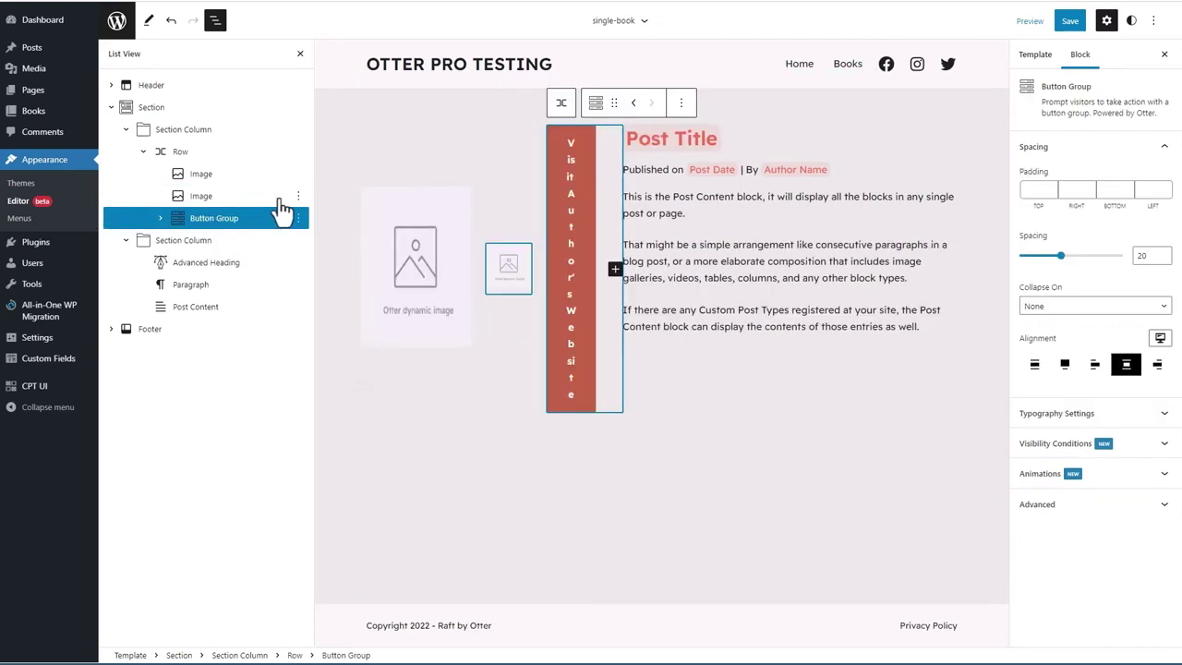
# Convert the Row block to a vertical Stack and center its justification
pyautogui.click(187, 154)
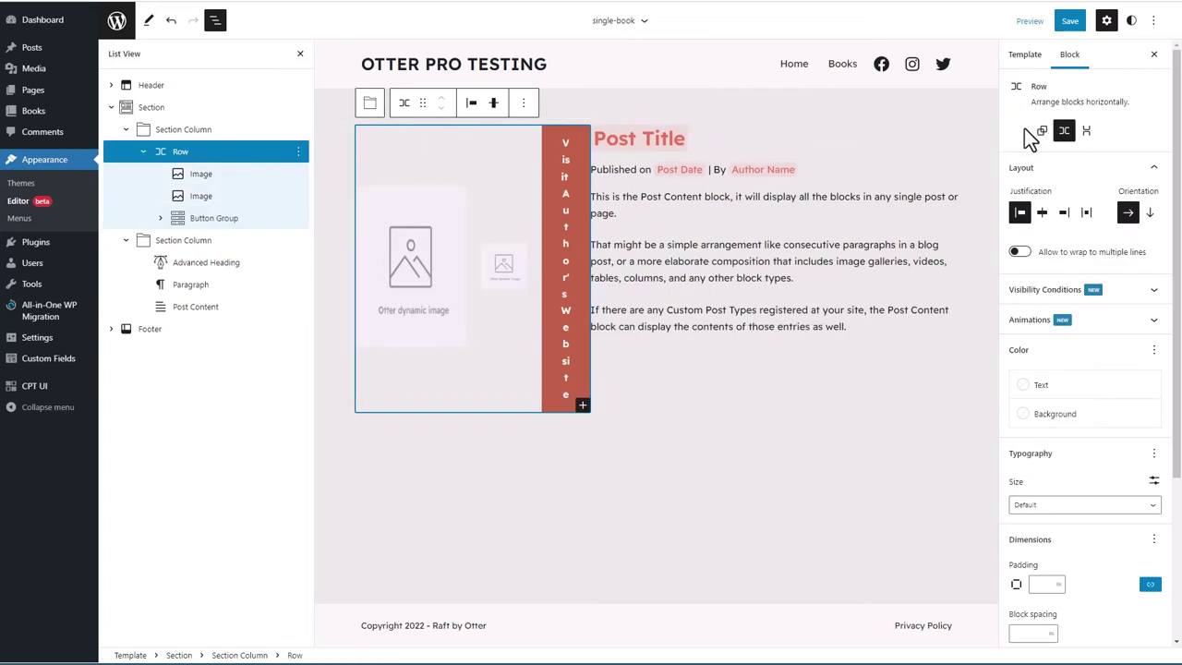
pyautogui.click(1088, 132)
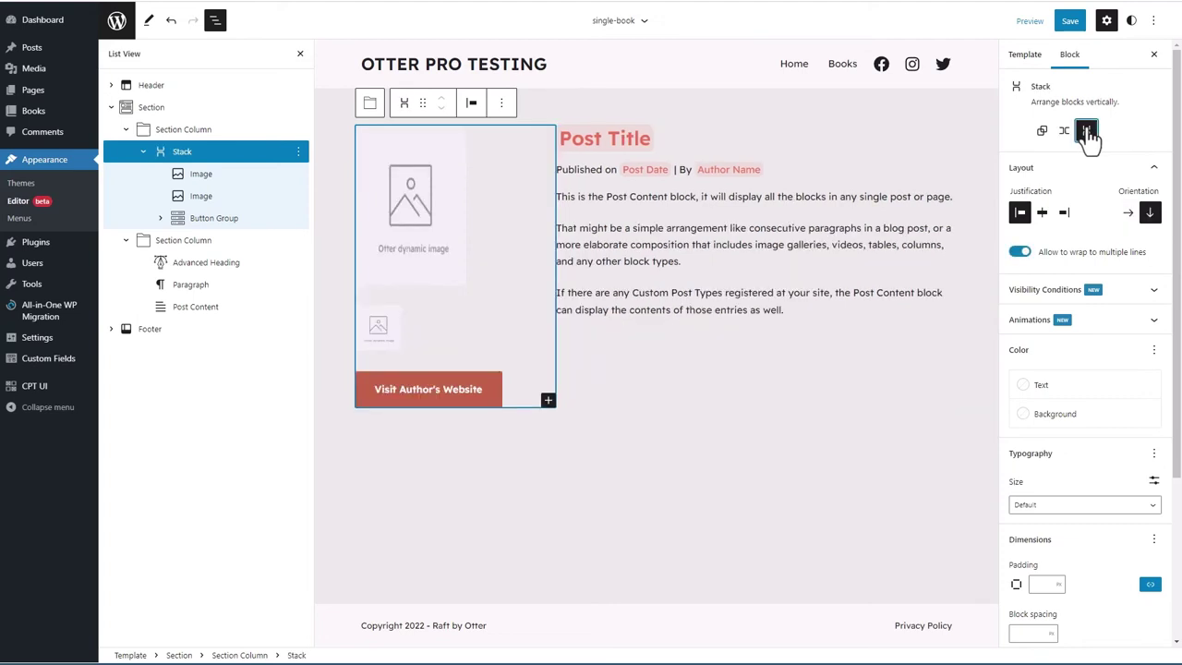
pyautogui.click(1042, 215)
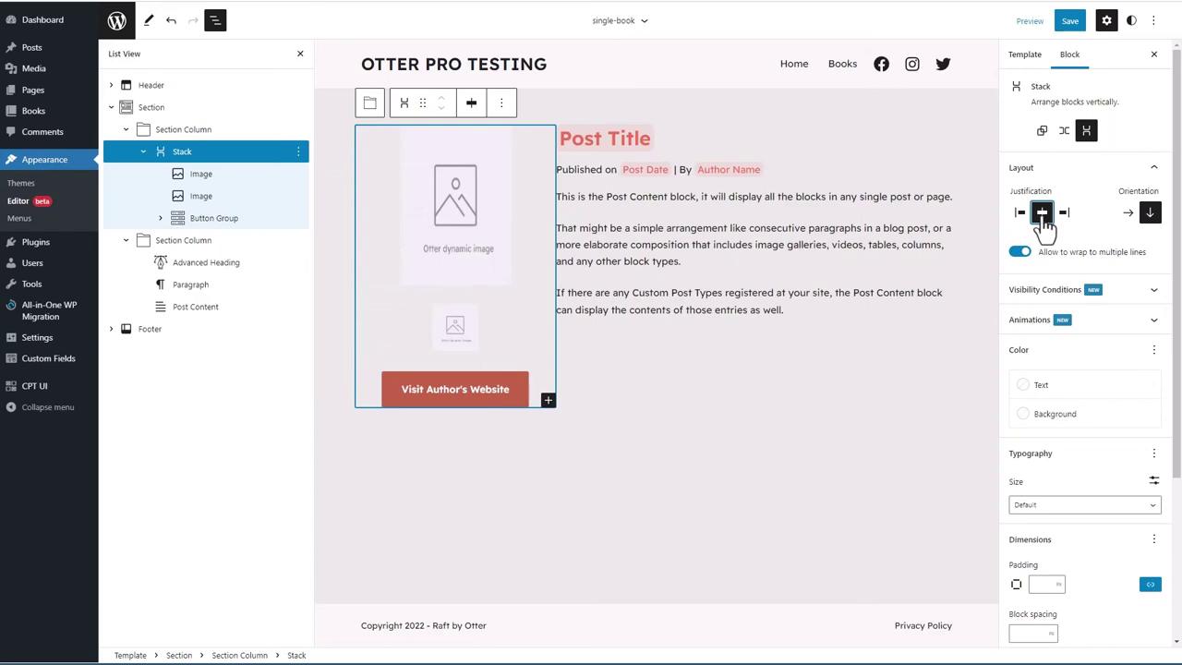
# Save the single-book template and reload the published Fire & Blood book page to check the layout
pyautogui.click(1067, 24)
pyautogui.click(1057, 35)
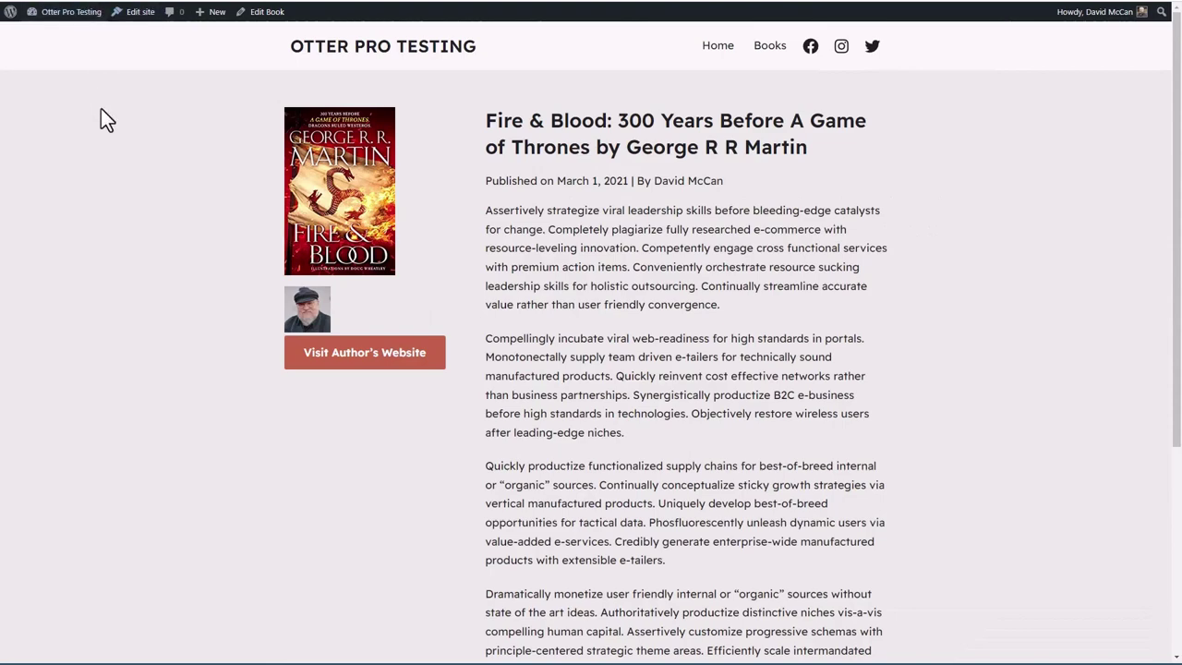
pyautogui.press('F5')
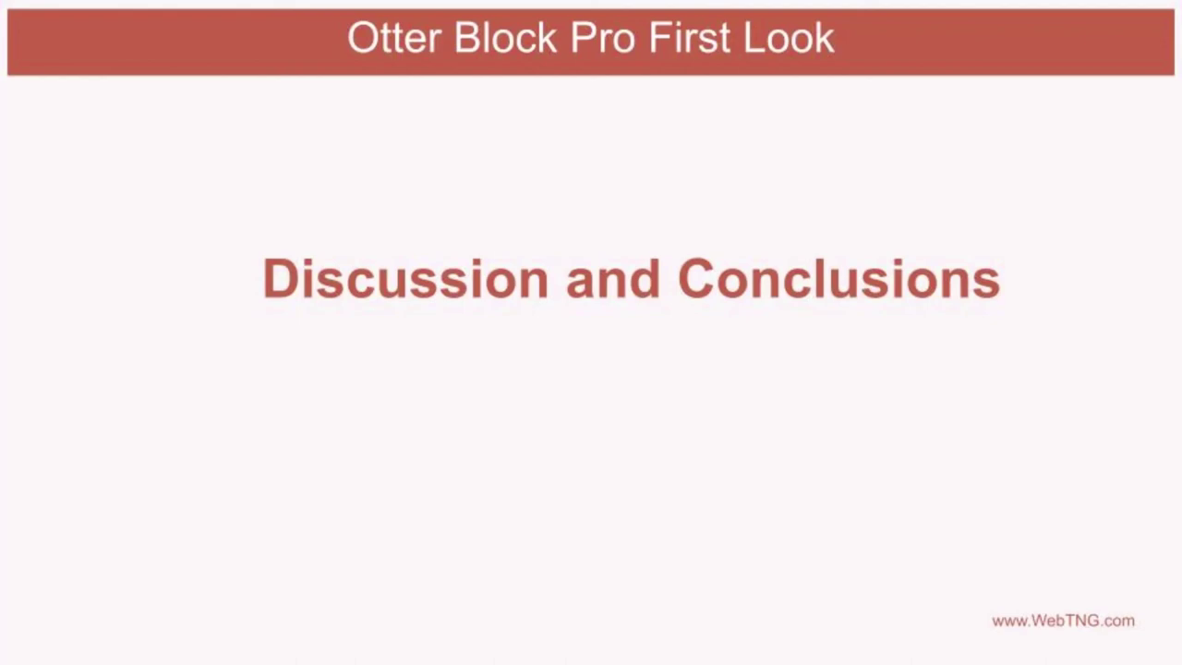
pyautogui.press('Right')
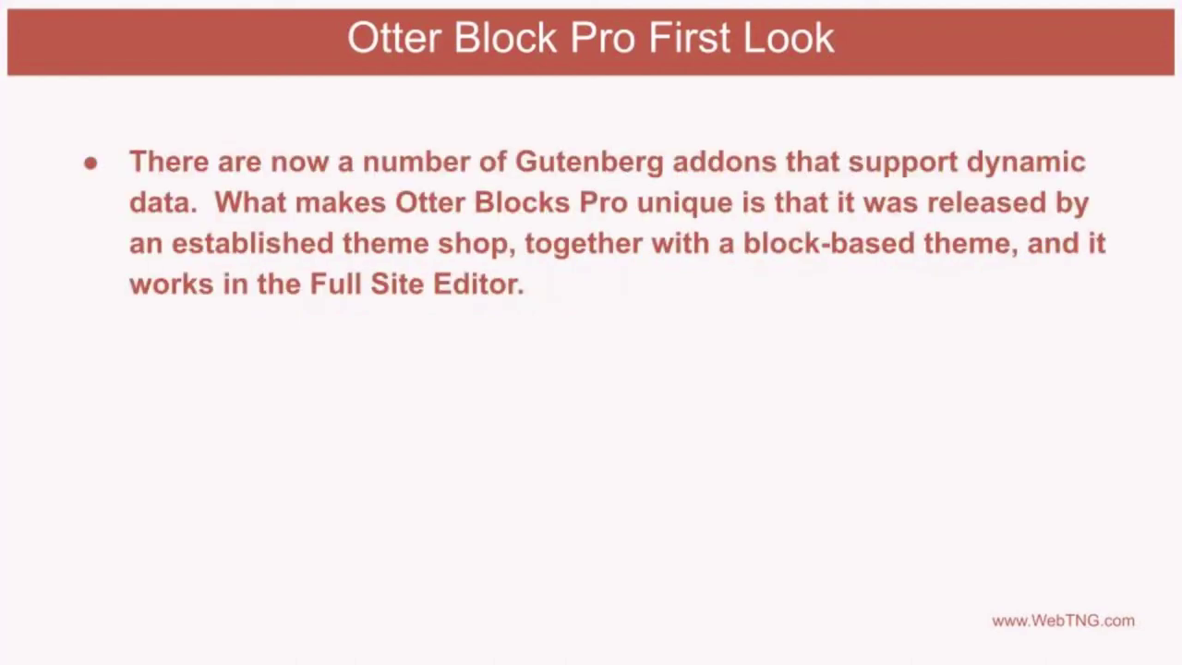